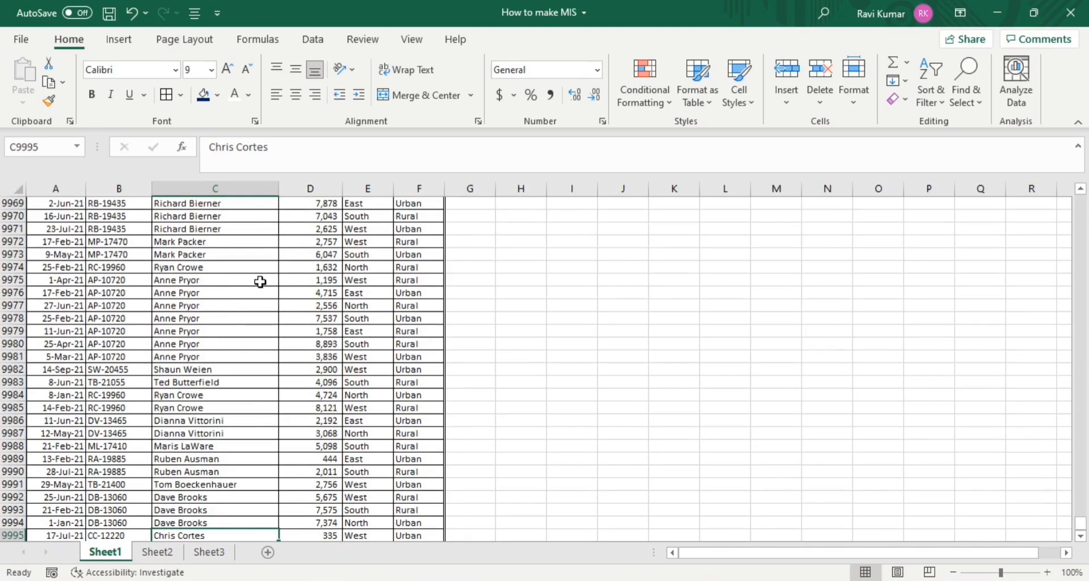
- Return to the top of the order data on Sheet1, and examine the Urban, Rural and month headings of the summary on Sheet2
key(ctrl+Up)
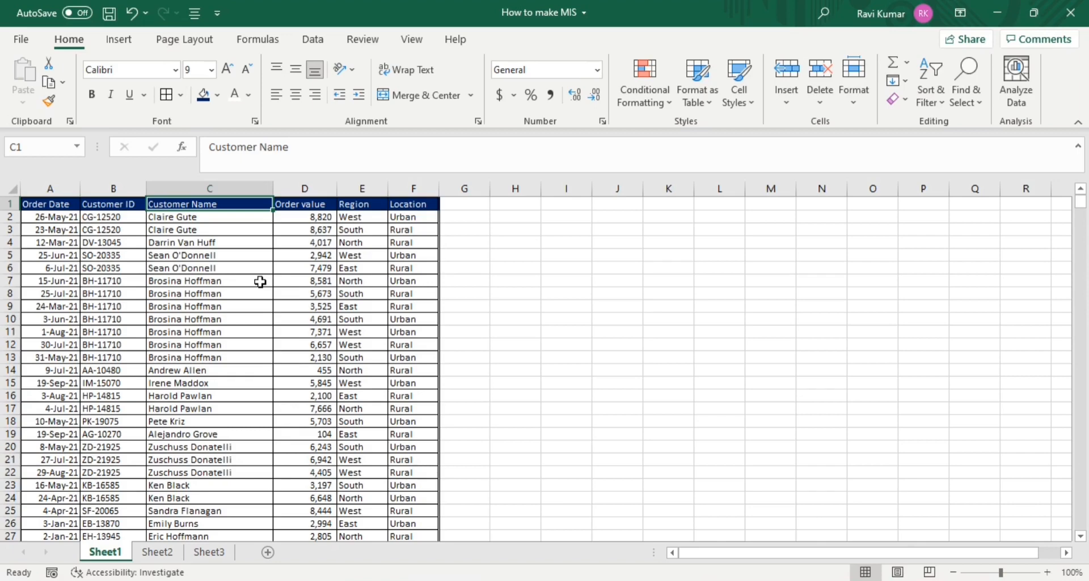
key(ctrl+Page_Down)
click(355, 247)
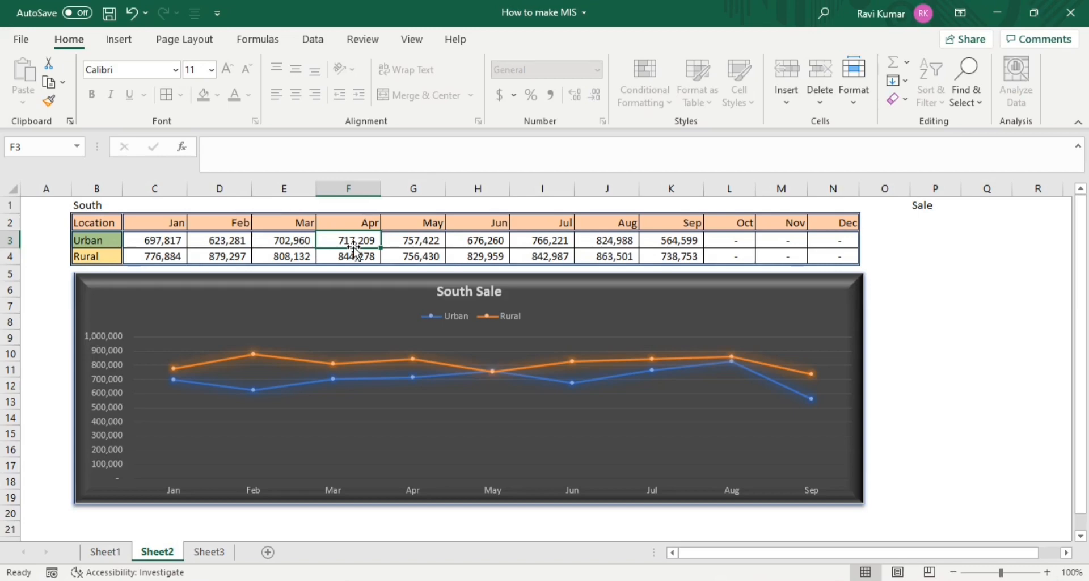
click(99, 242)
click(98, 257)
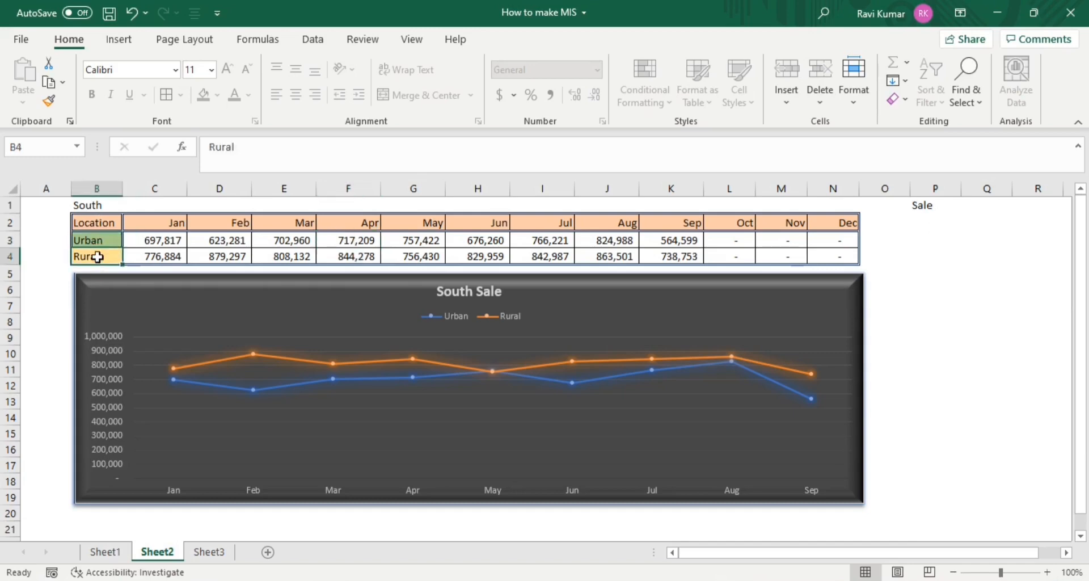
click(150, 220)
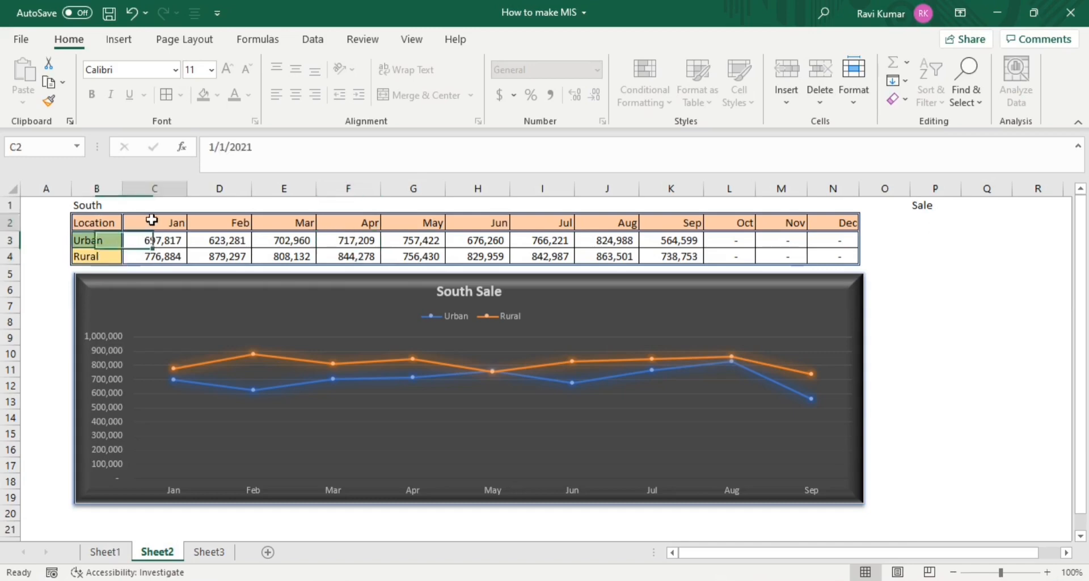
click(190, 222)
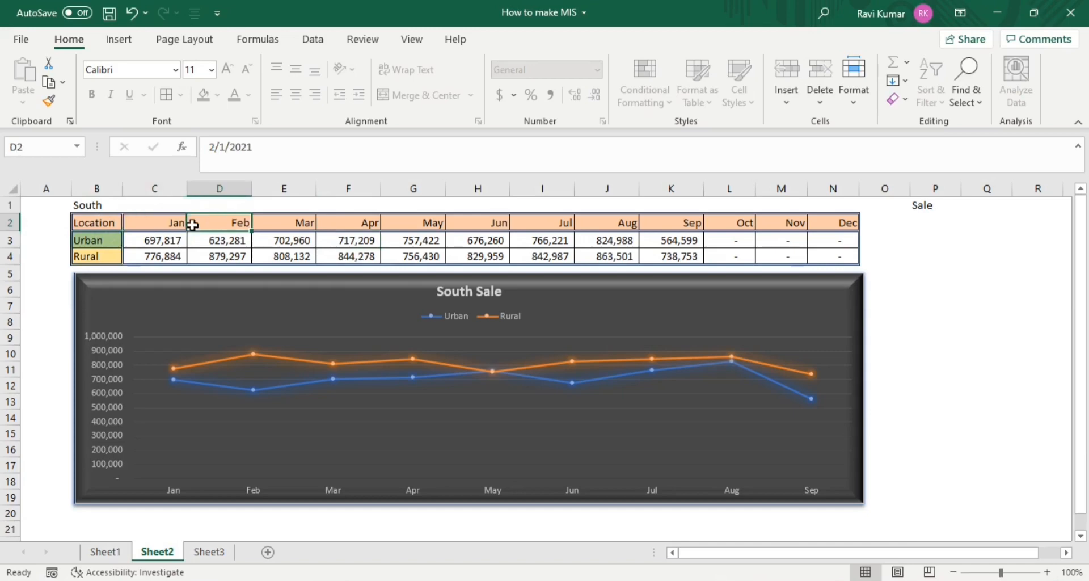
- Try the North and South options in the region selector in cell B1
click(99, 205)
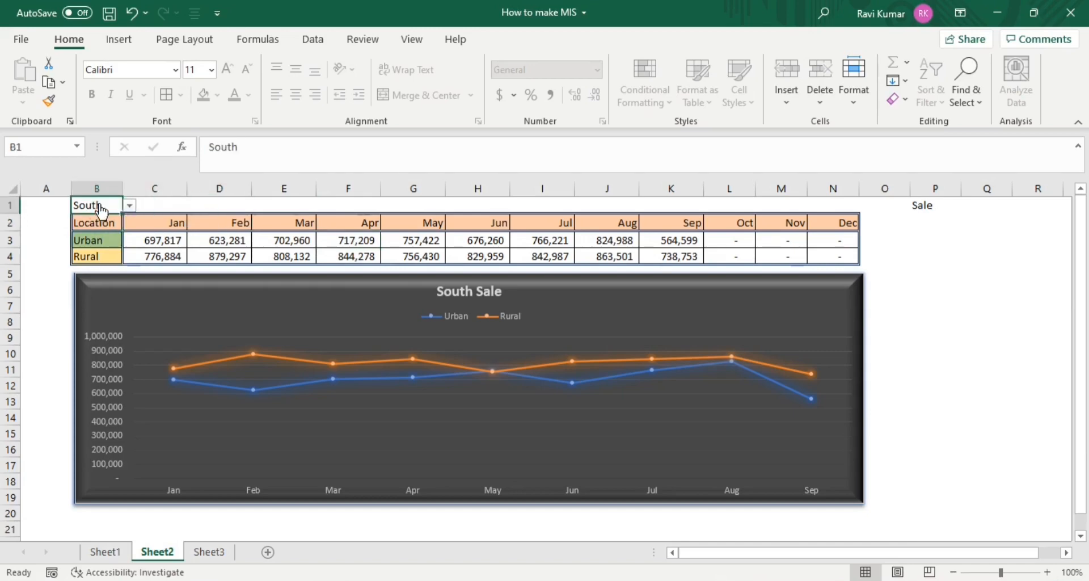
click(130, 205)
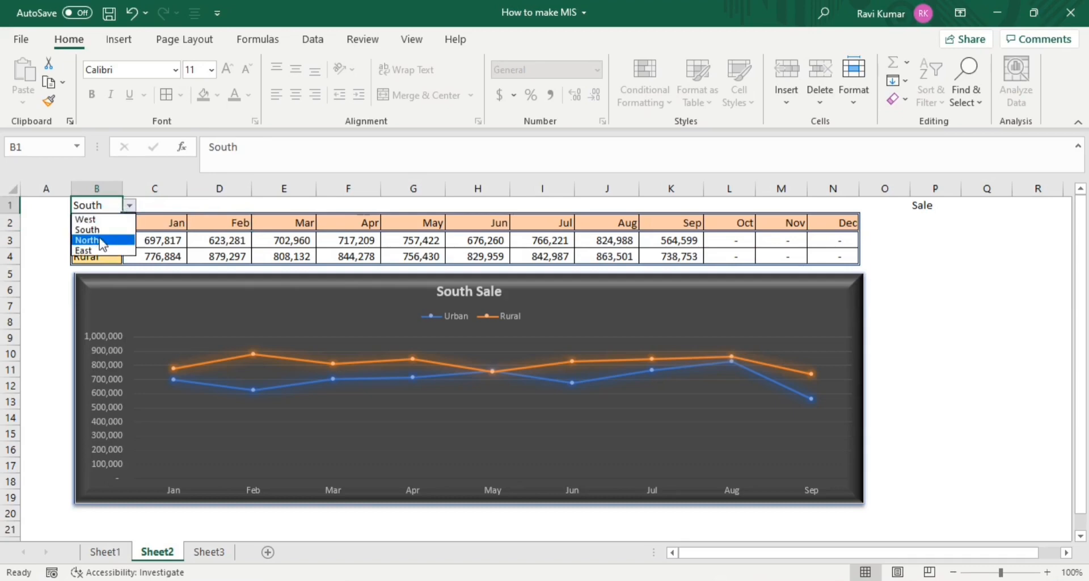
click(101, 243)
click(104, 231)
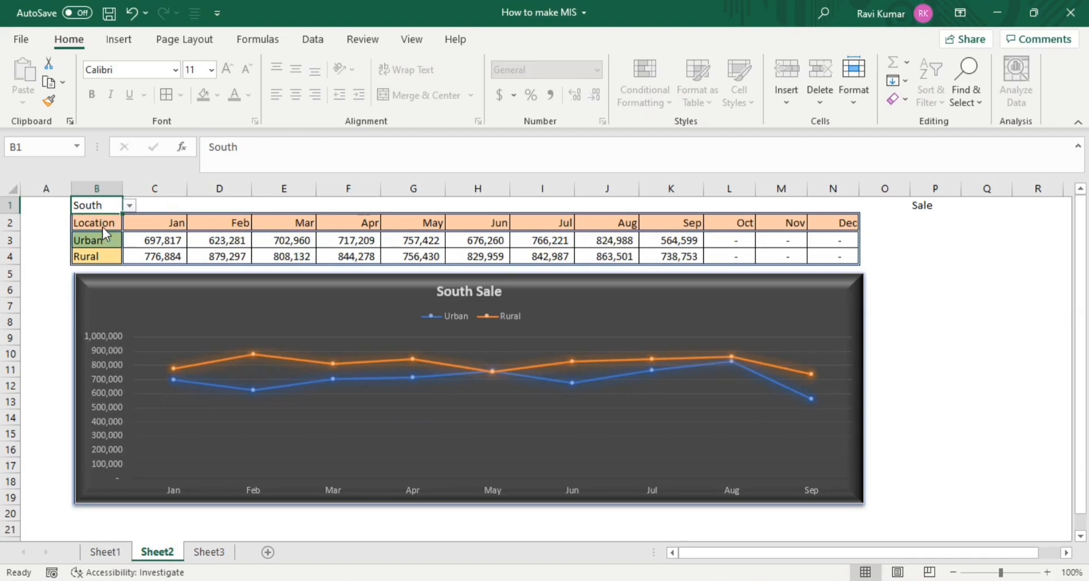
click(129, 205)
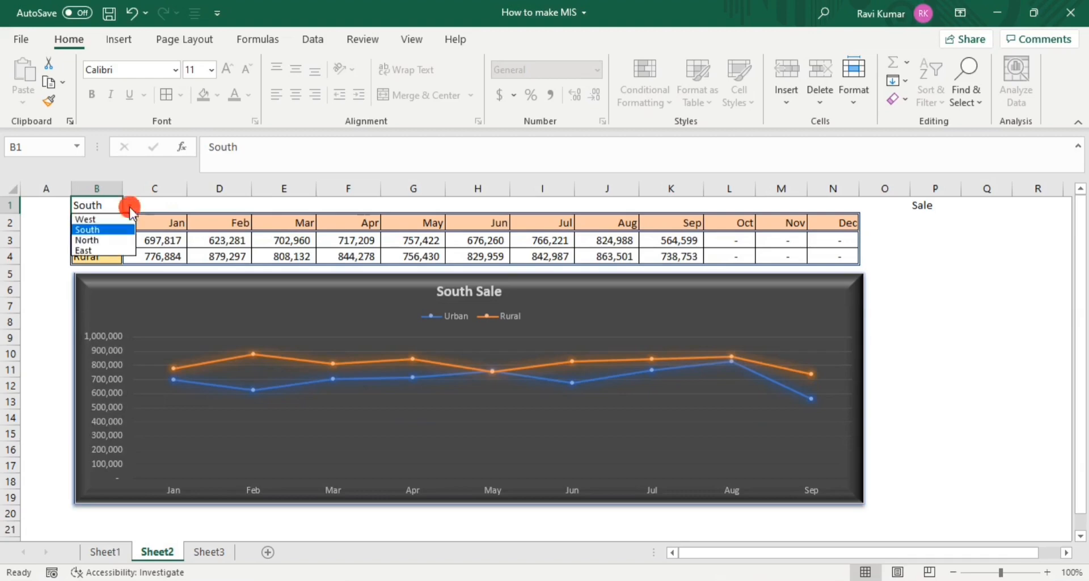
click(105, 241)
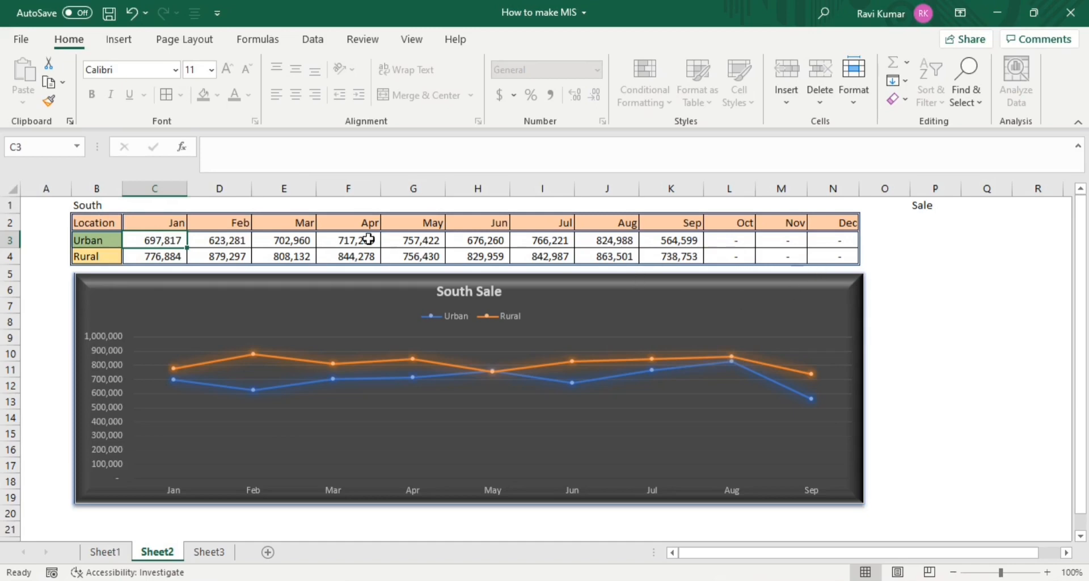
- Set the measure selector in cell P1 to Count
click(102, 225)
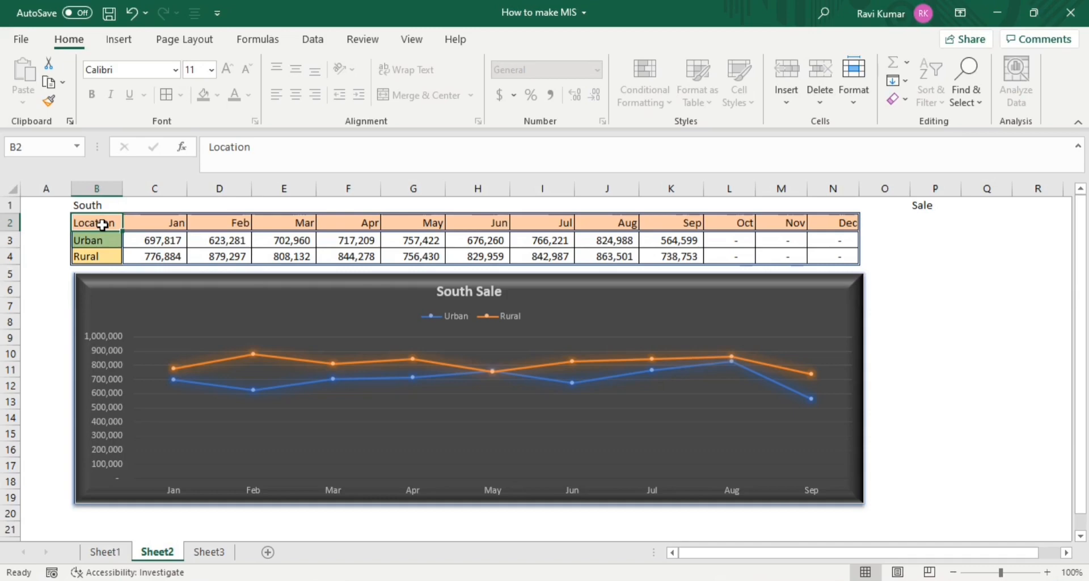
key(Up)
key(ctrl+Right)
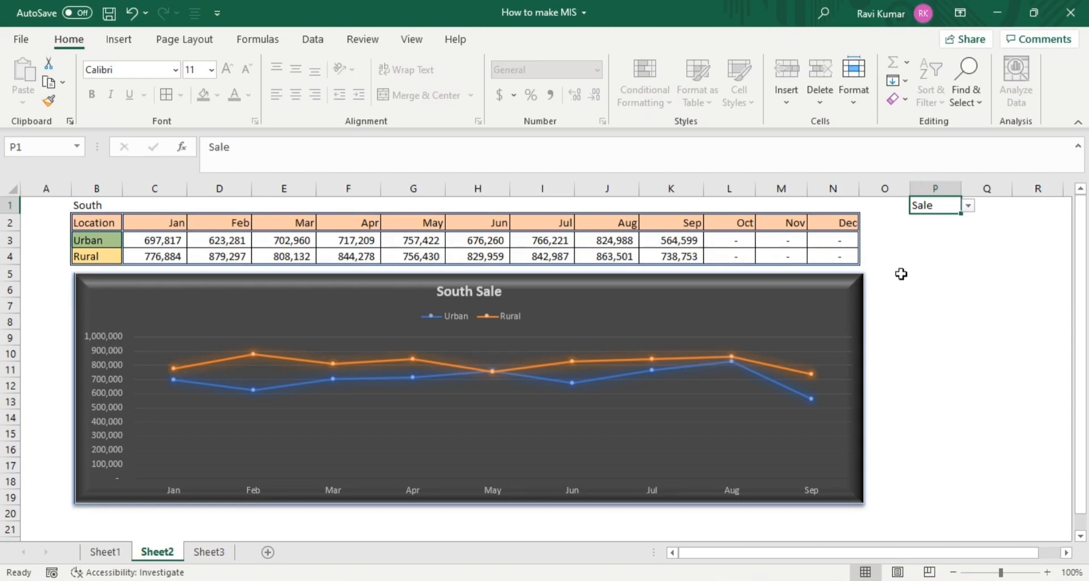
key(alt+Down)
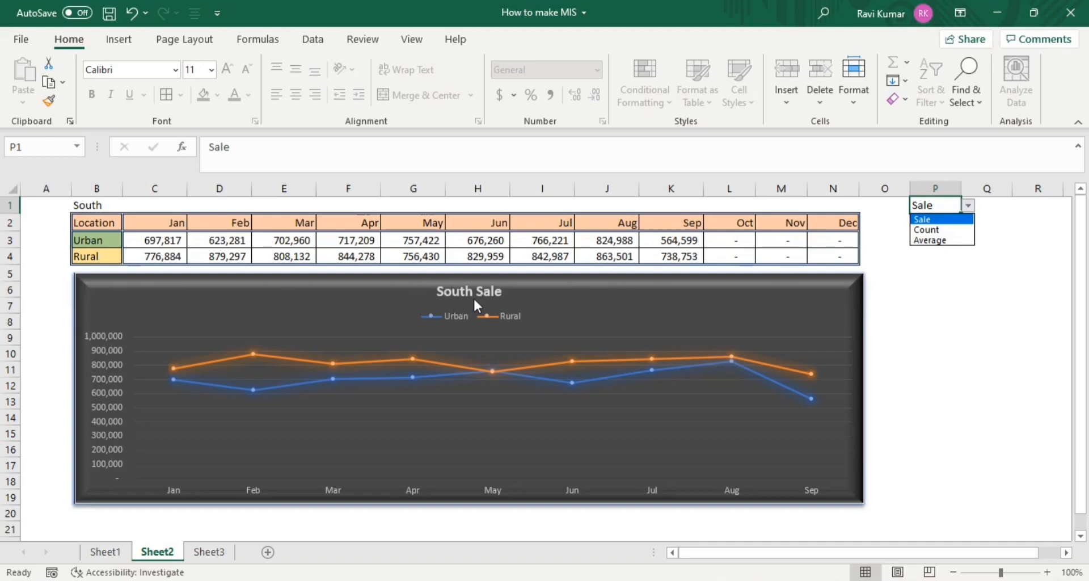
key(Down)
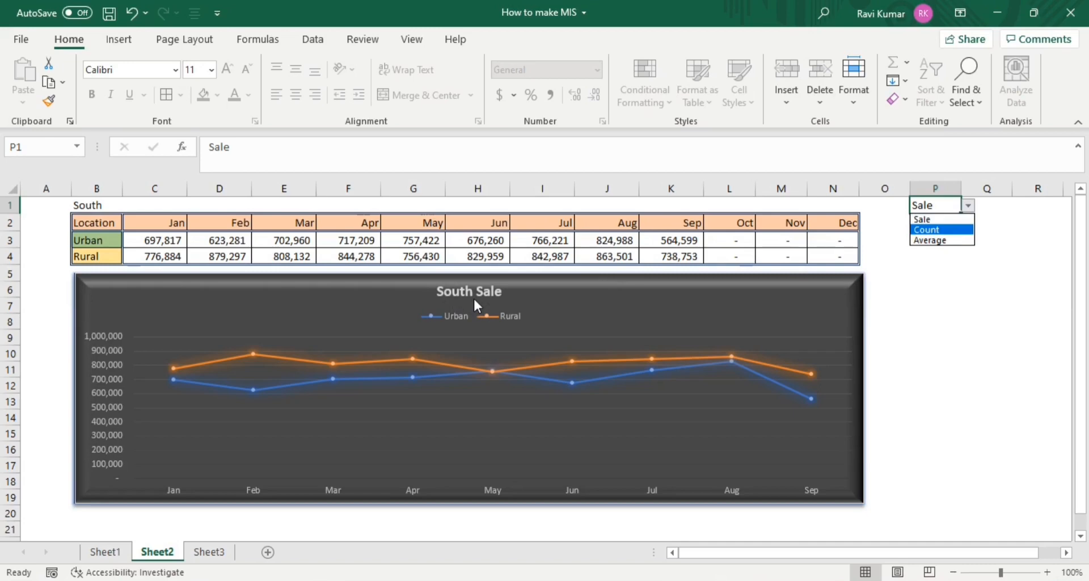
key(Return)
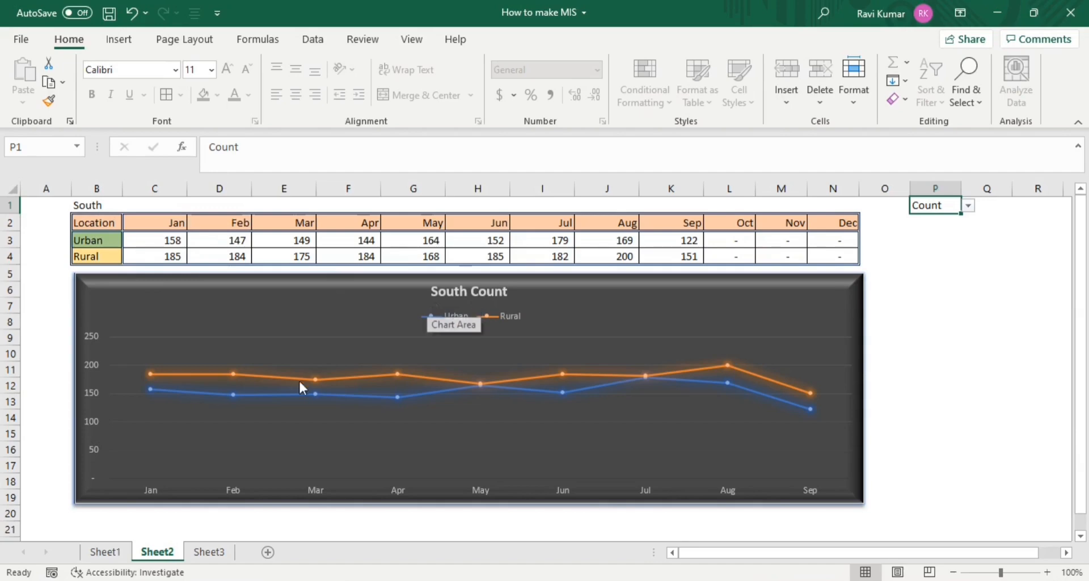
- Set the measure selector in cell P1 to Average
mouse_move(391, 377)
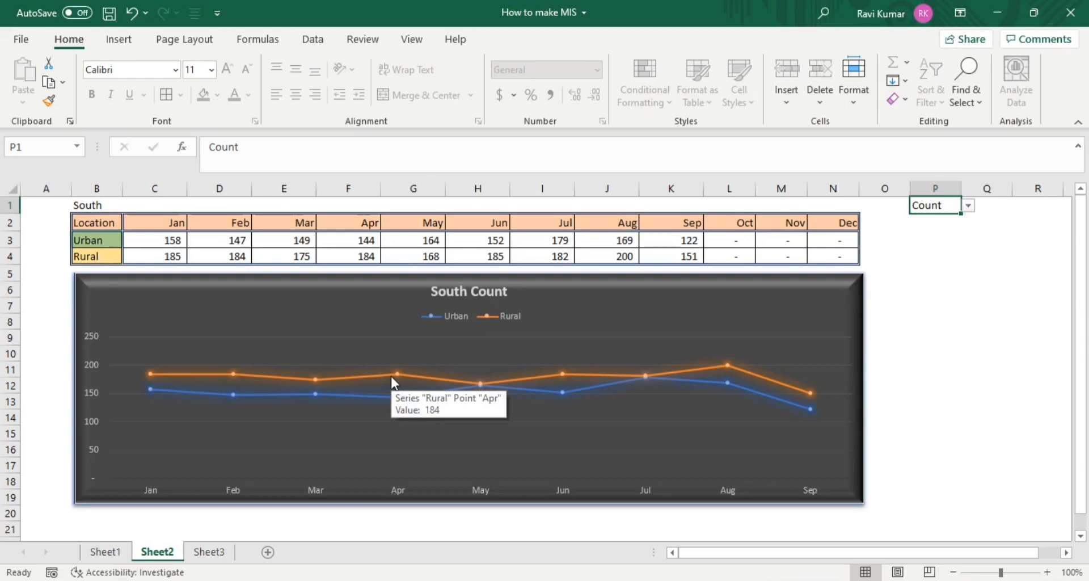
key(alt+Down)
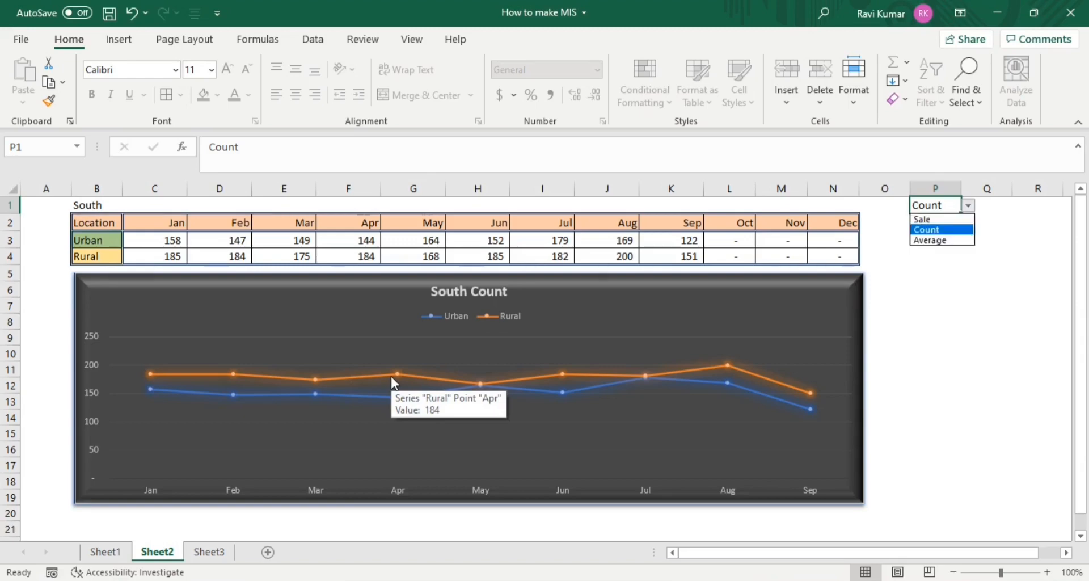
key(Down)
key(Return)
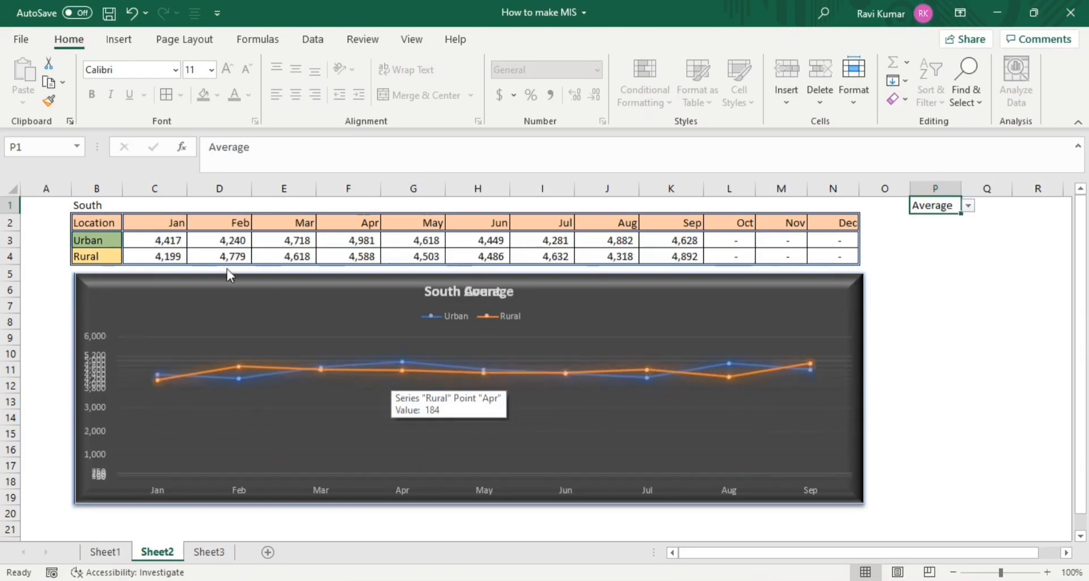
- Select the whole summary table B2:N4, from the Location heading through December
click(161, 247)
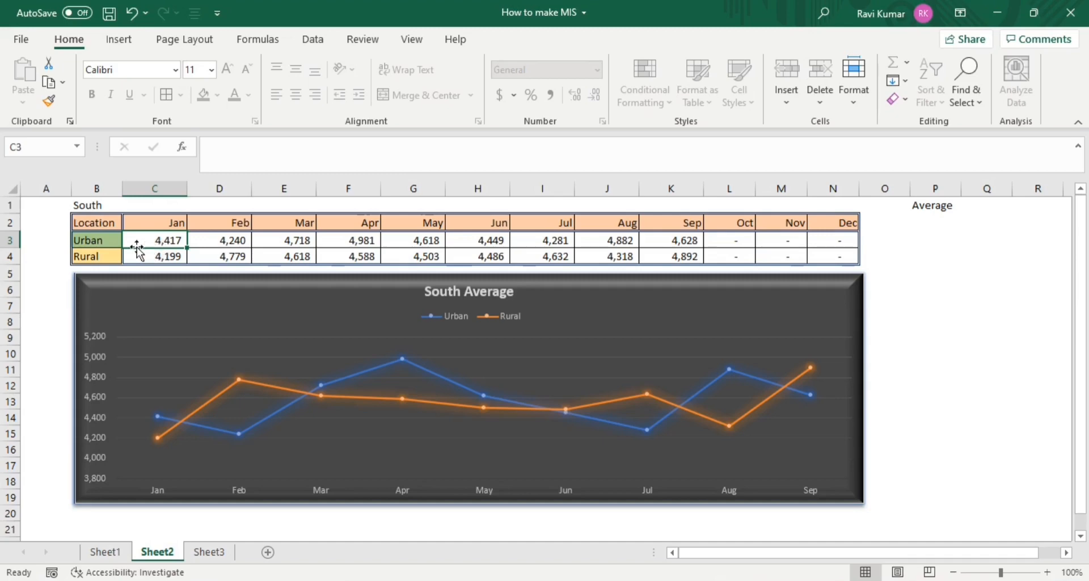
click(119, 225)
key(ctrl+shift+Right)
key(shift+Down)
key(shift+Down)
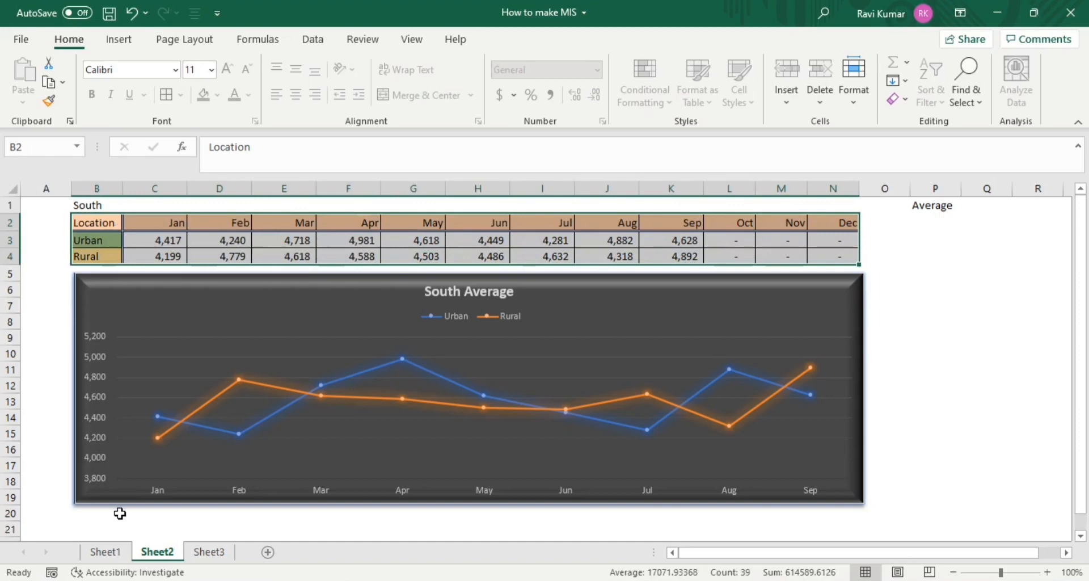
- Reorder the sheets so that Sheet3 comes before Sheet2, check each sheet, and return to Sheet3
click(207, 552)
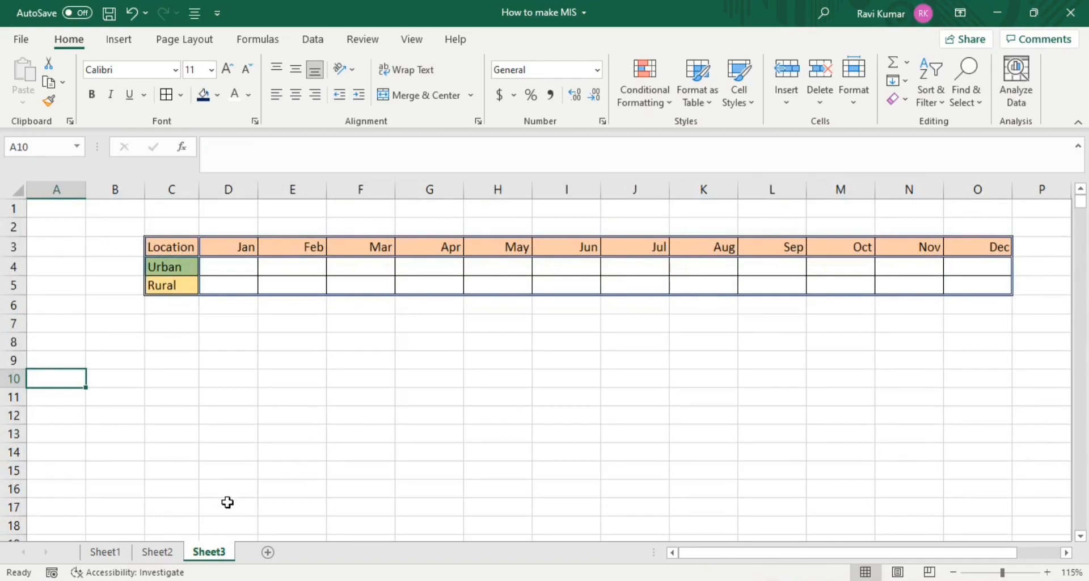
drag(184, 551, 171, 549)
click(199, 553)
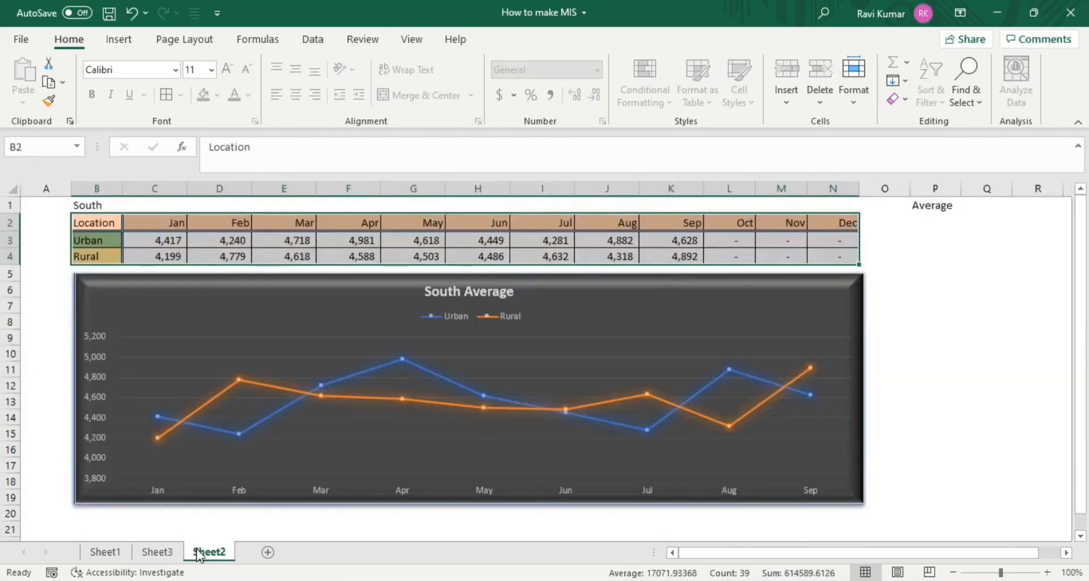
click(157, 551)
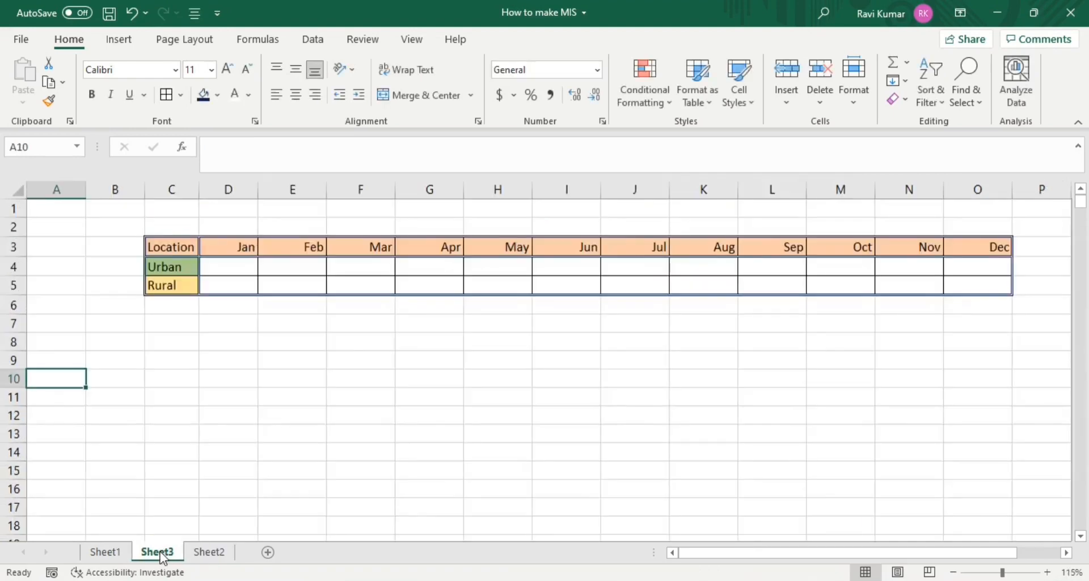
click(115, 556)
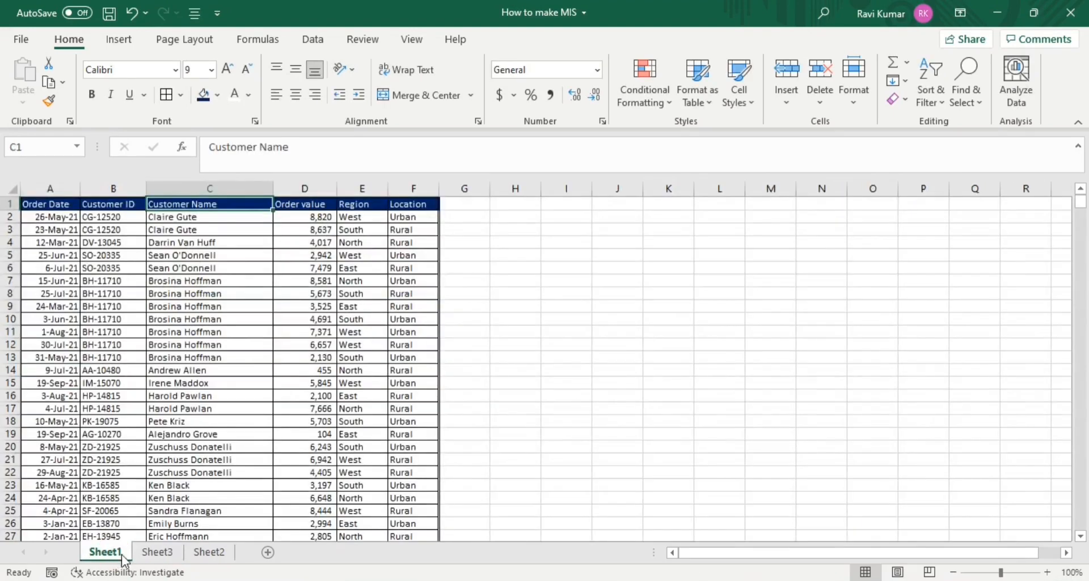
click(155, 558)
click(241, 269)
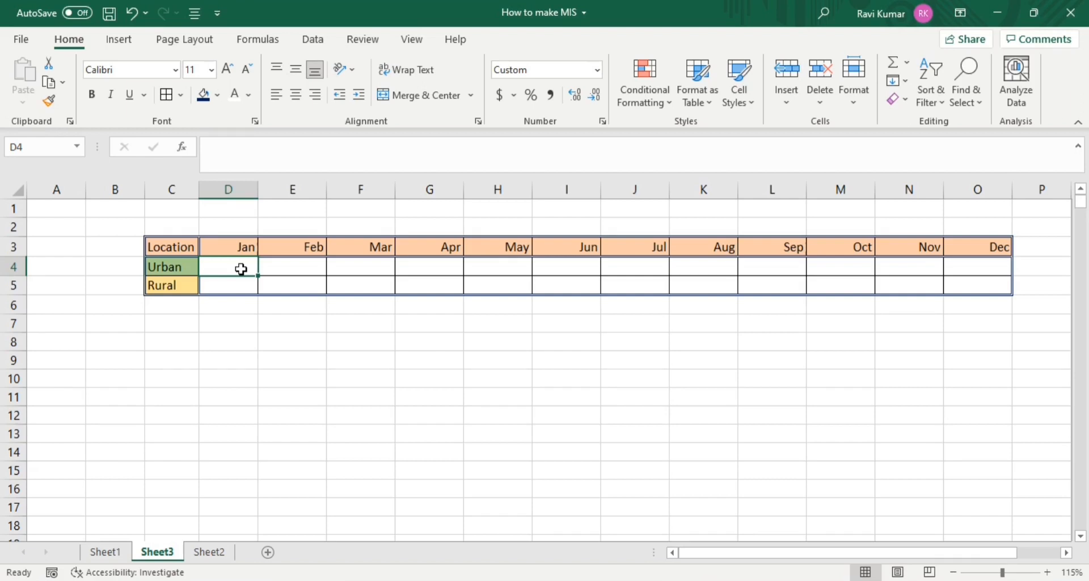
text(=if)
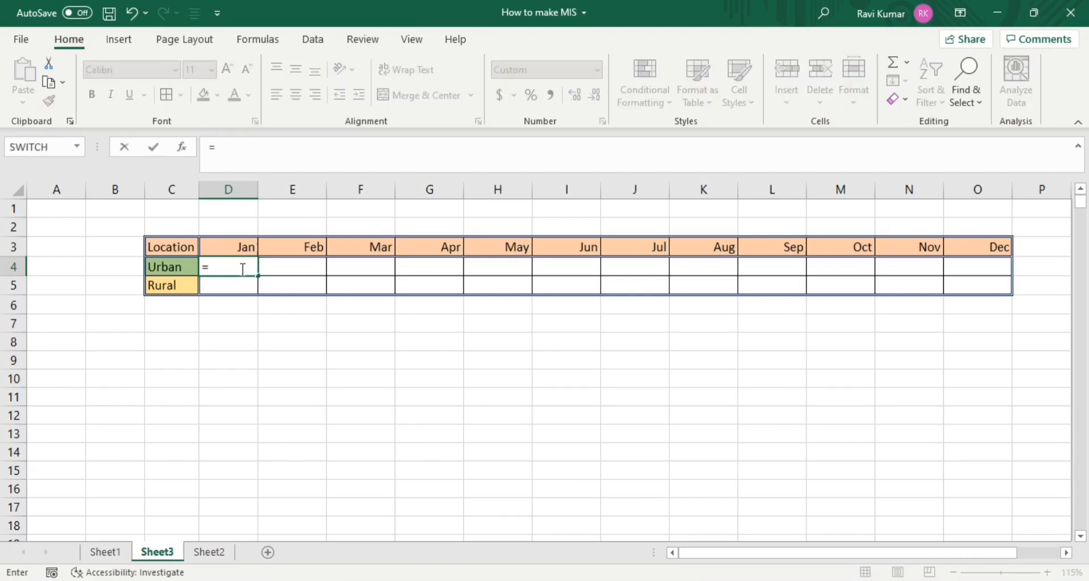
key(Down)
key(Down)
key(Down)
key(Tab)
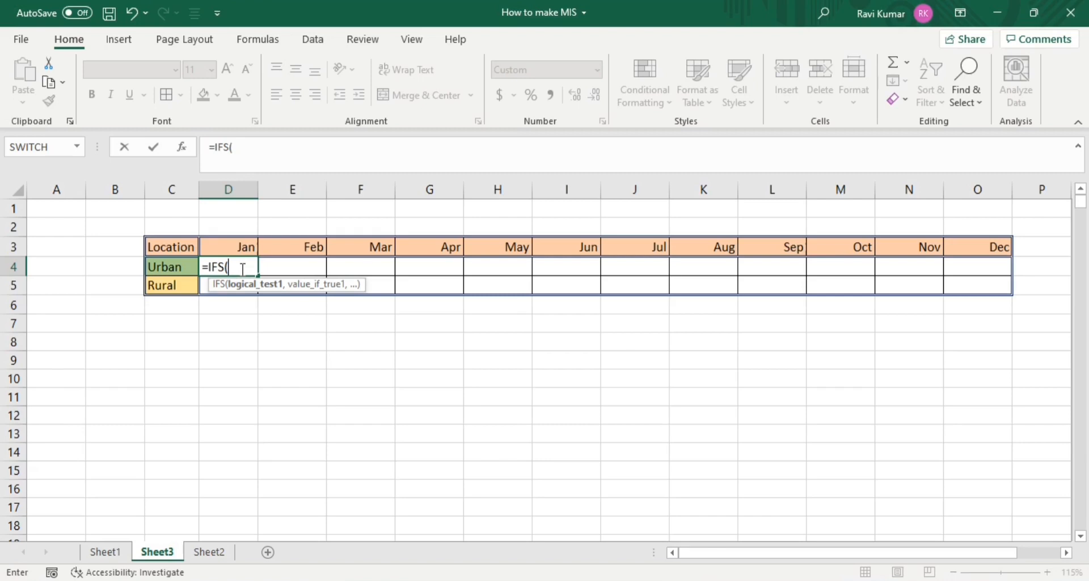
key(Escape)
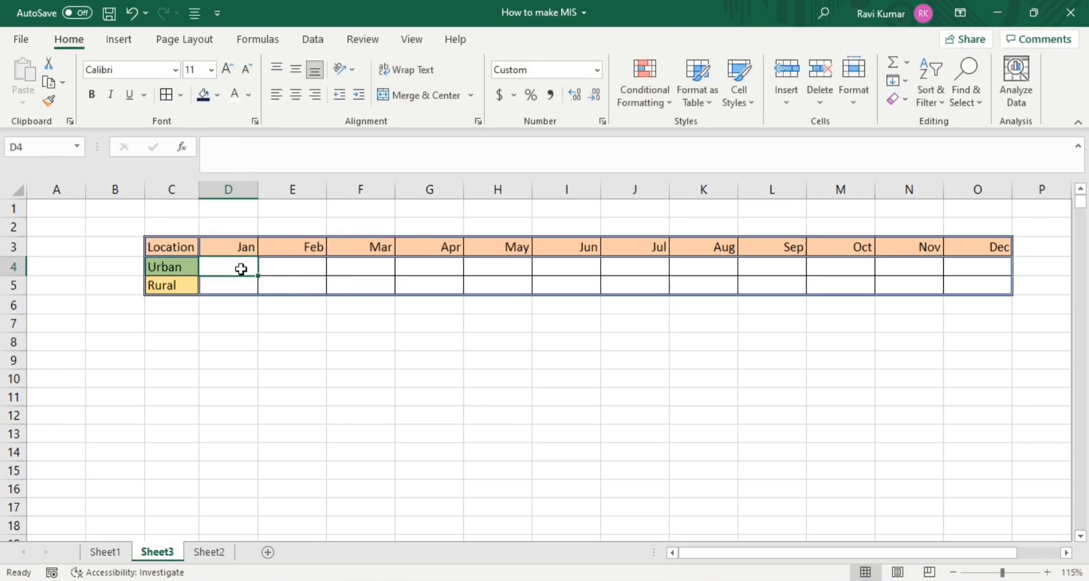
- Set the measure selector in cell P1 of Sheet2 to Sale
key(ctrl+Page_Down)
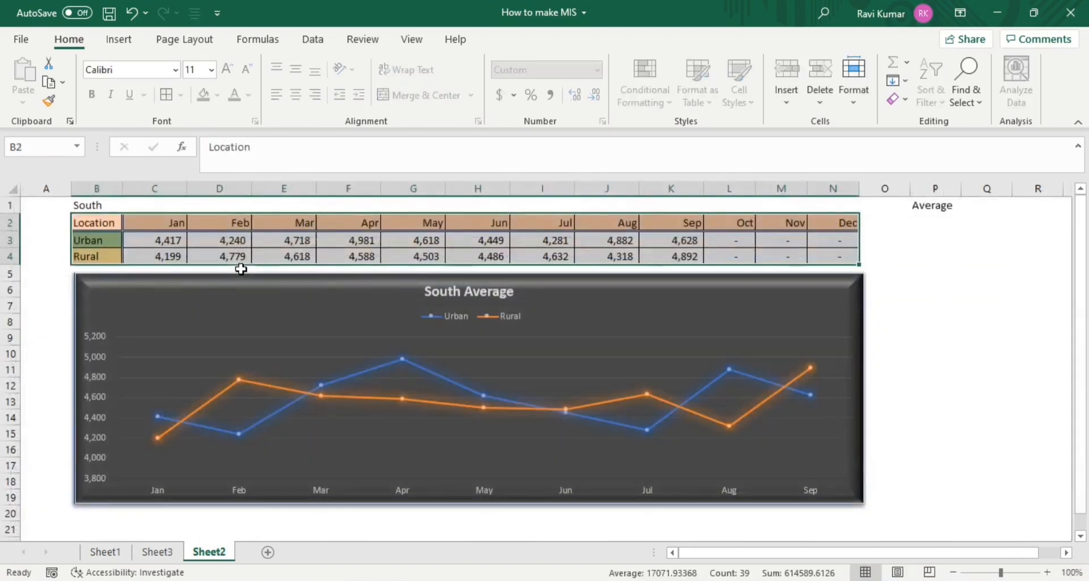
click(86, 205)
key(ctrl+Right)
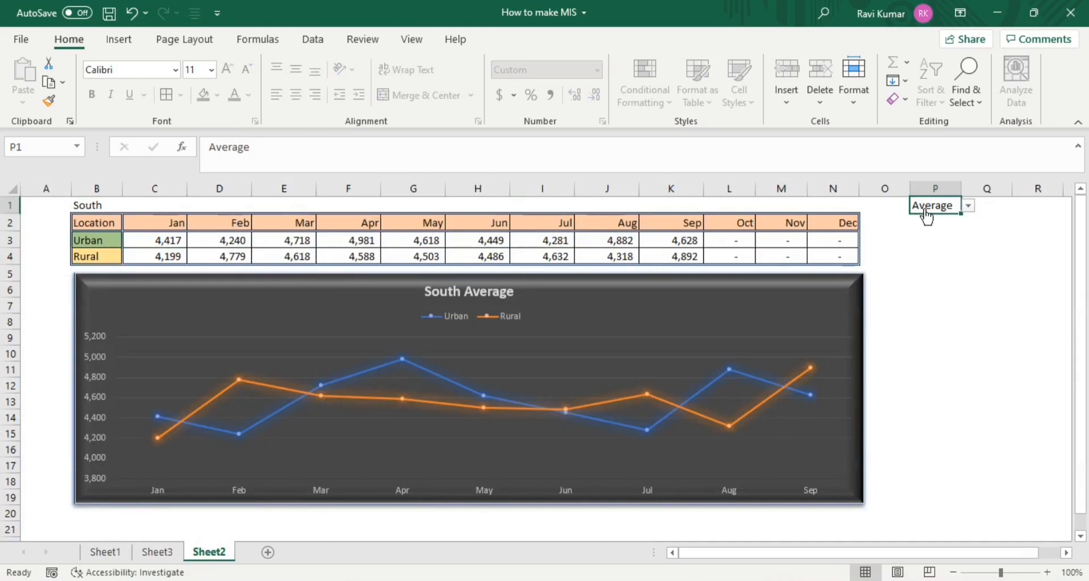
key(alt)
key(alt+Down)
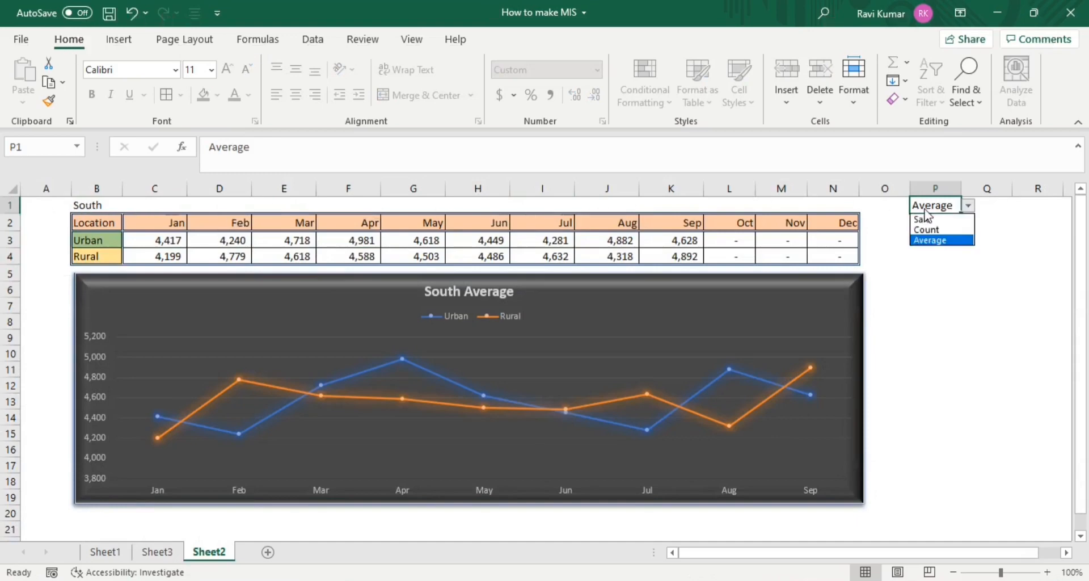
key(Up)
key(Up)
key(Return)
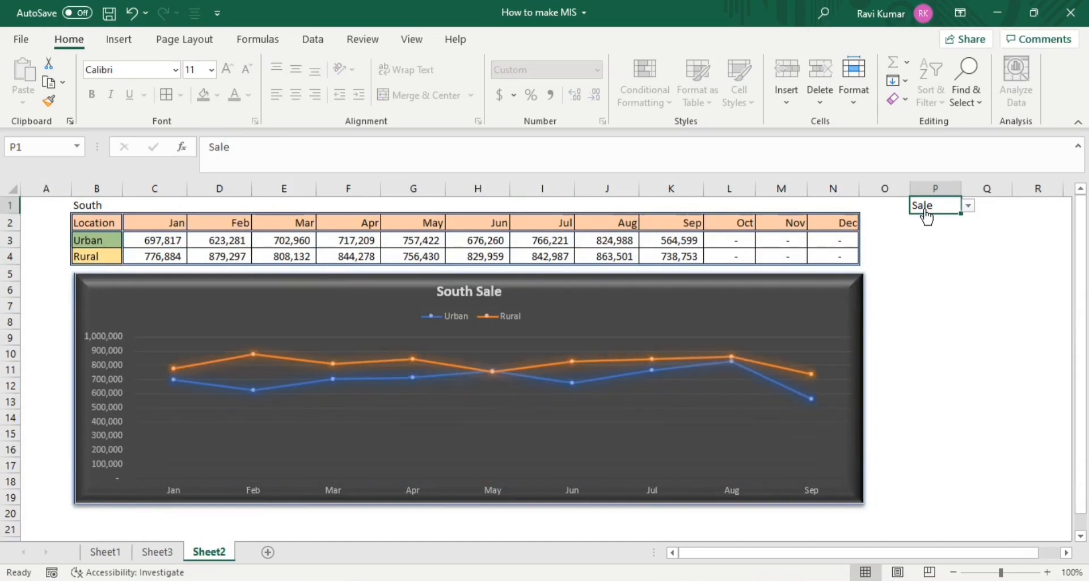
- Copy the entire Region column, heading included, from the order data on Sheet1
key(ctrl+Page_Up)
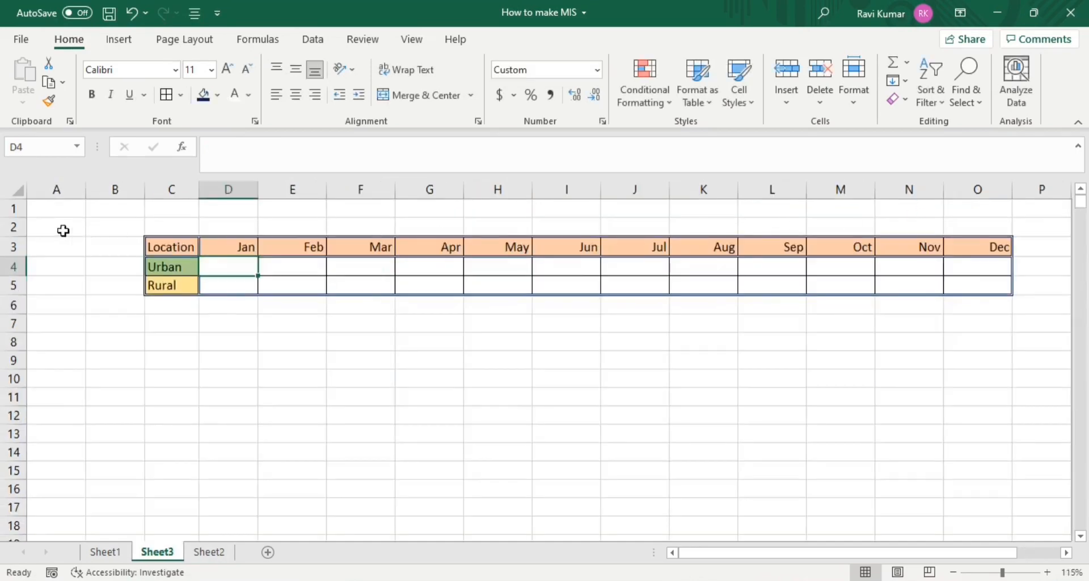
click(117, 206)
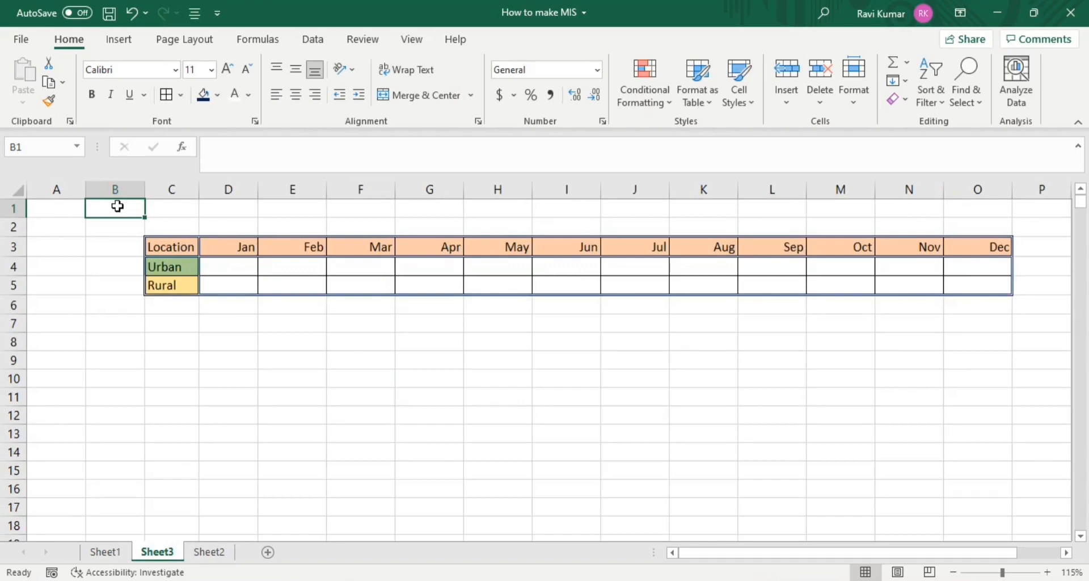
key(ctrl+Page_Up)
key(Right)
key(Right)
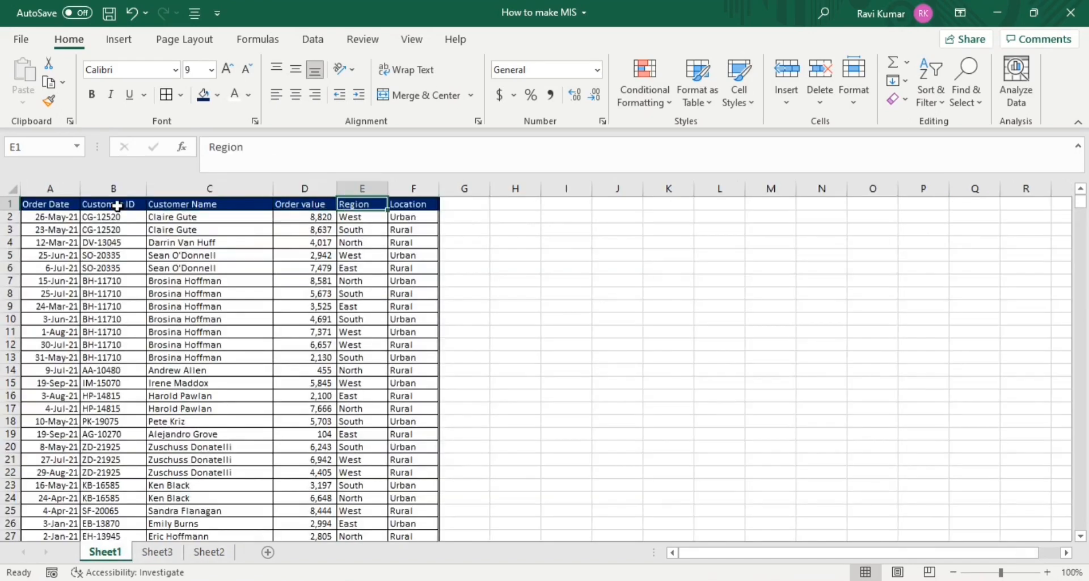
key(ctrl+shift+Down)
key(ctrl+c)
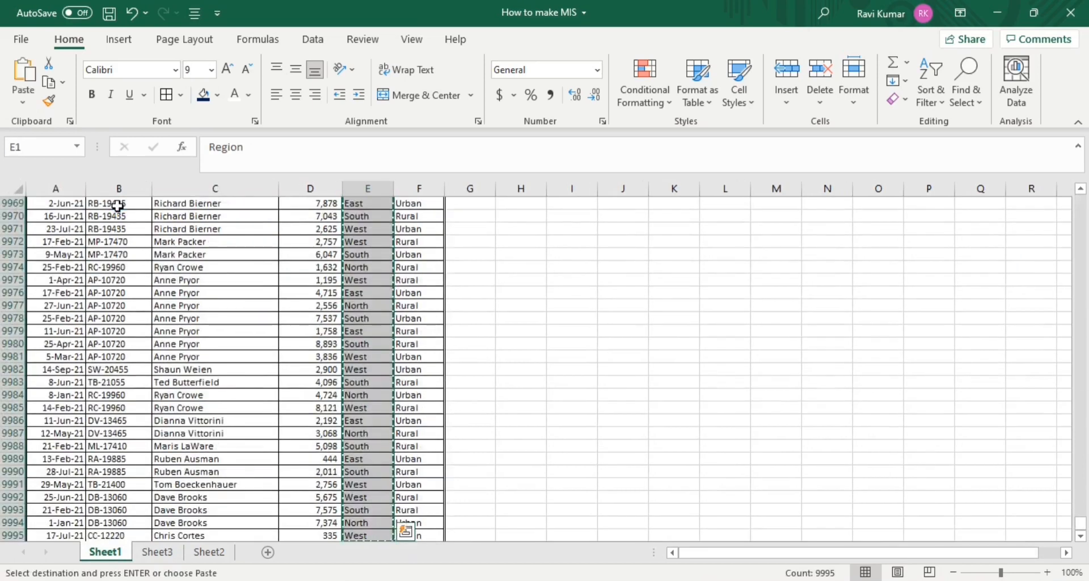
- Paste the copied Region column as values only into Sheet3, starting at cell A2
key(ctrl+Page_Down)
key(Left)
key(Down)
key(ctrl+alt+v)
key(v)
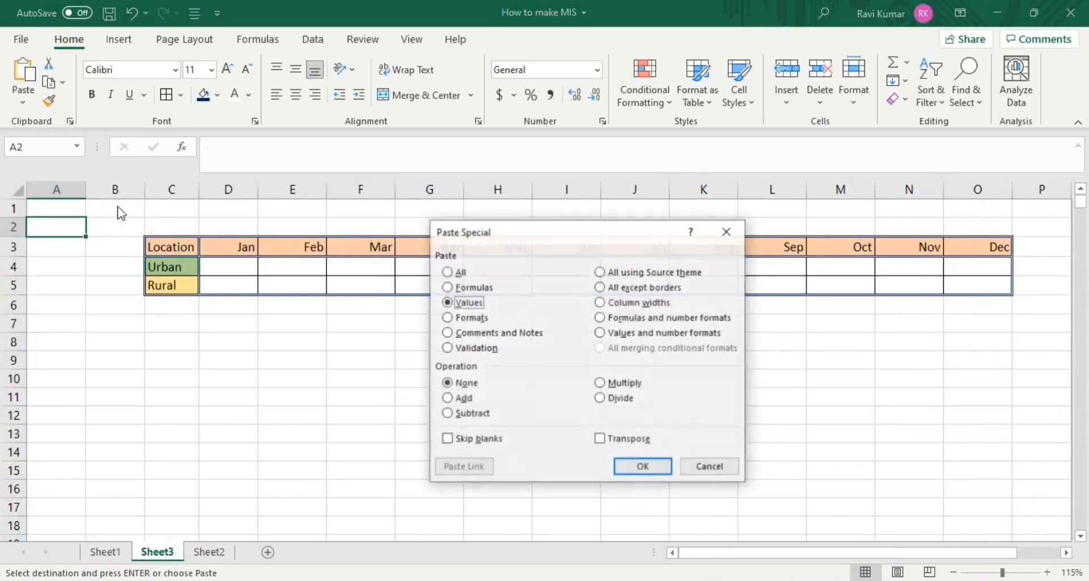
key(Return)
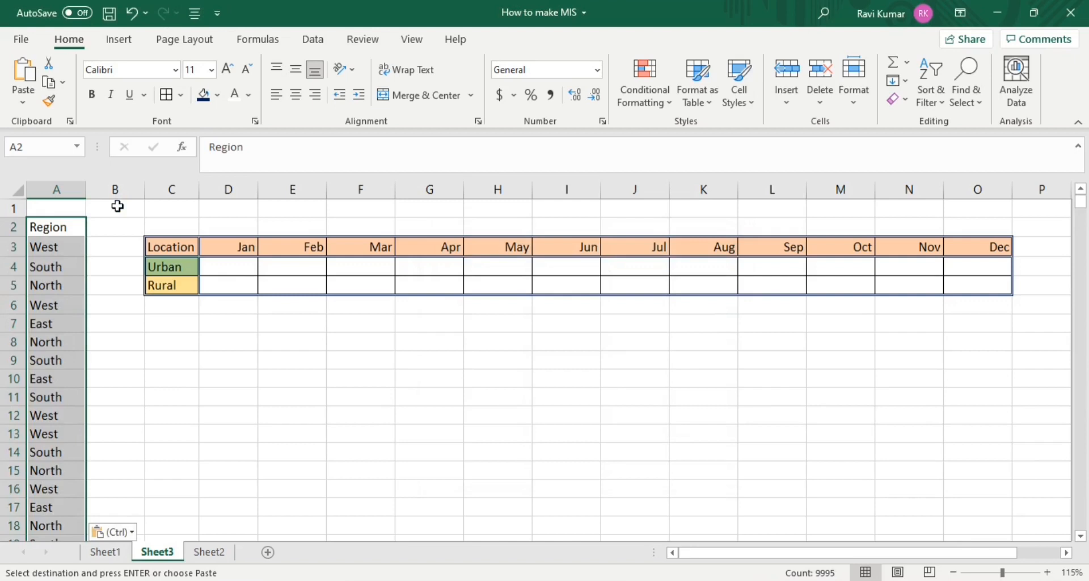
- Remove the duplicate values from the pasted region list in column A
key(alt)
key(a)
key(m)
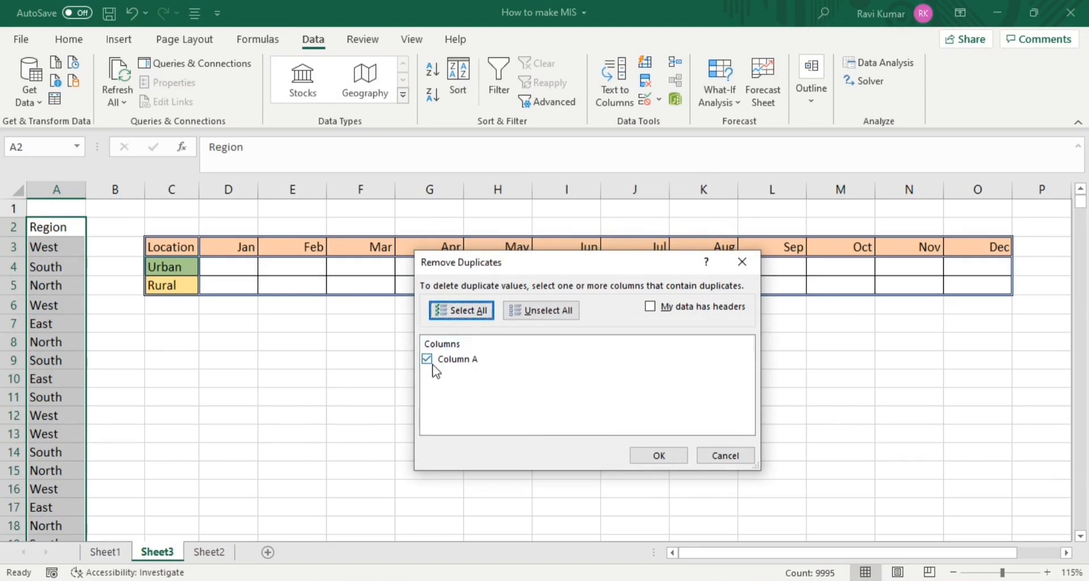
click(657, 453)
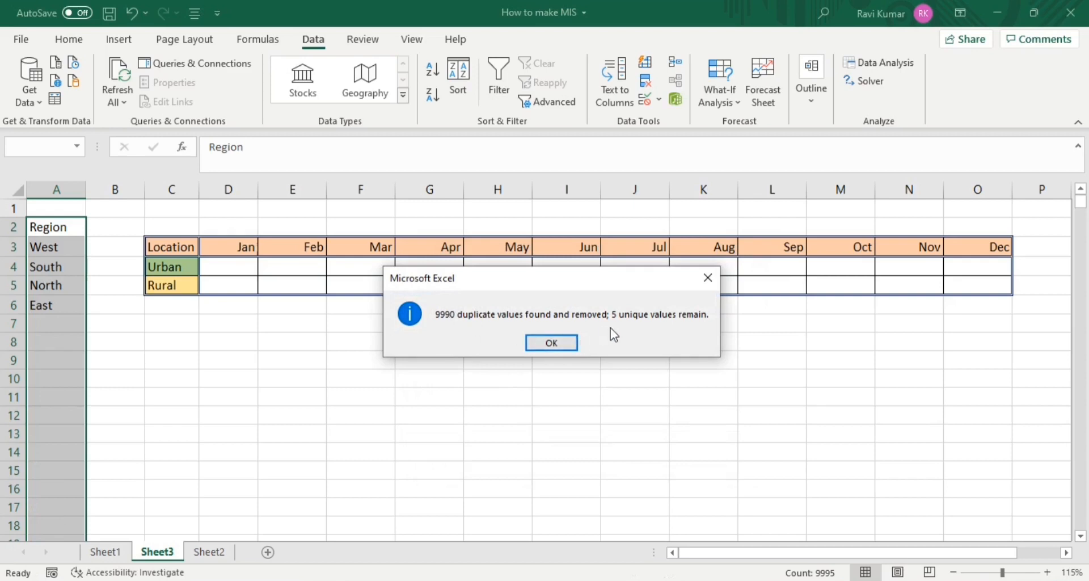
key(Return)
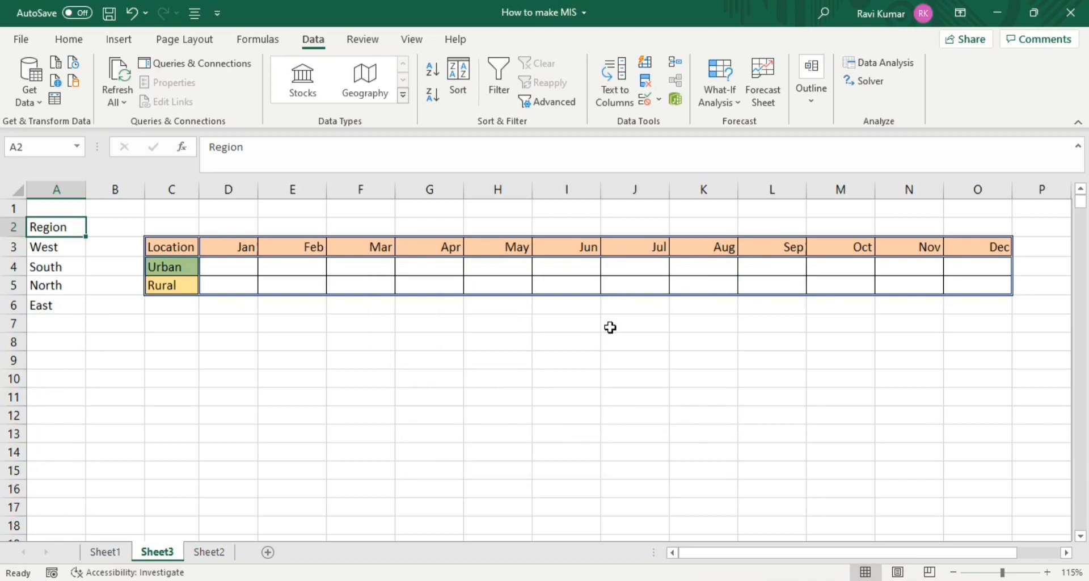
- Delete the Region heading from cell A2 and select cell C1 above the Location heading
key(Delete)
key(Down)
key(ctrl+shift+Down)
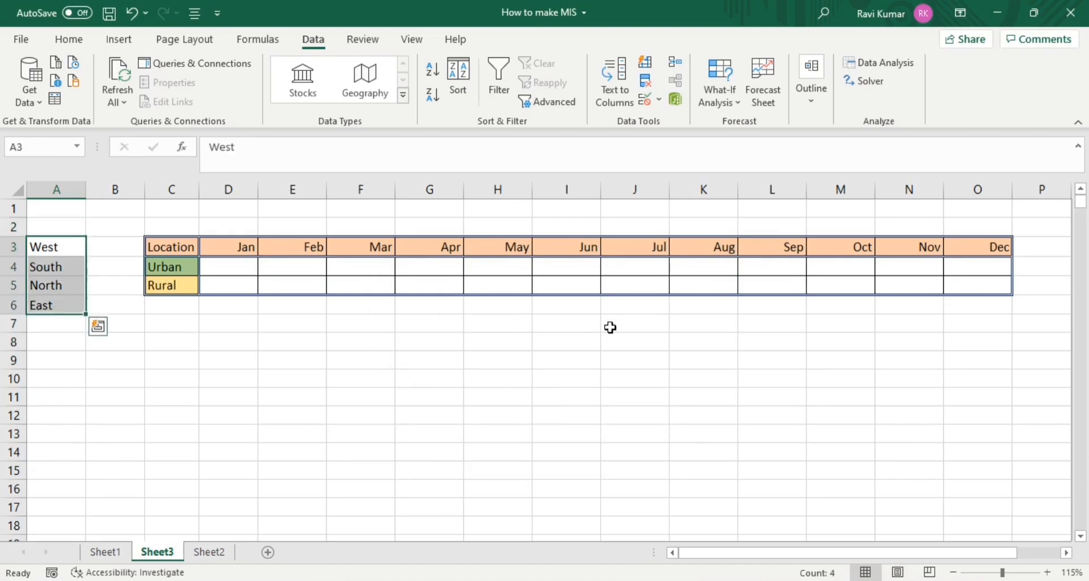
key(ctrl+Home)
key(Right)
key(Right)
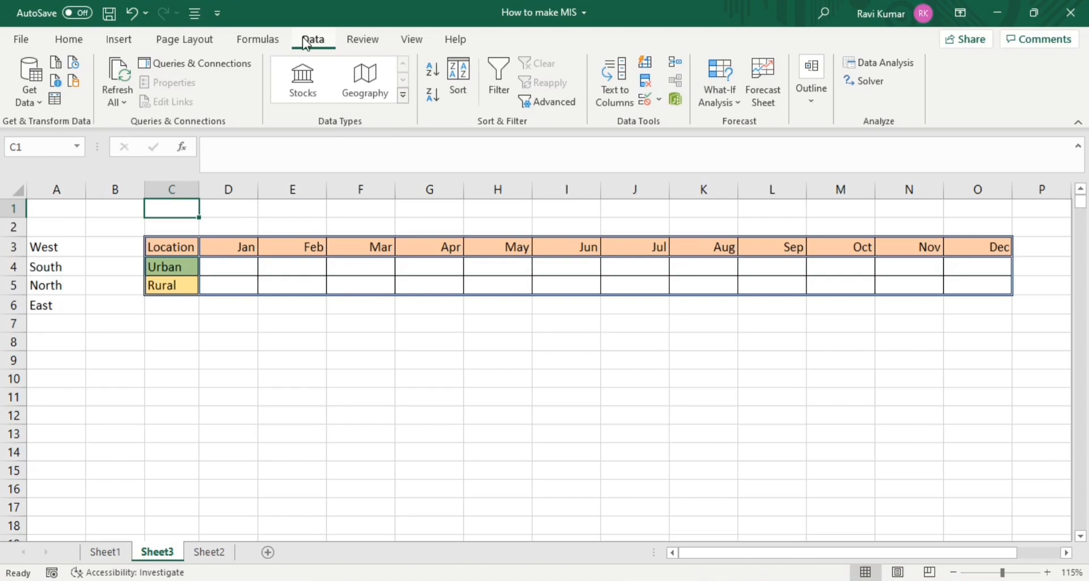
click(658, 99)
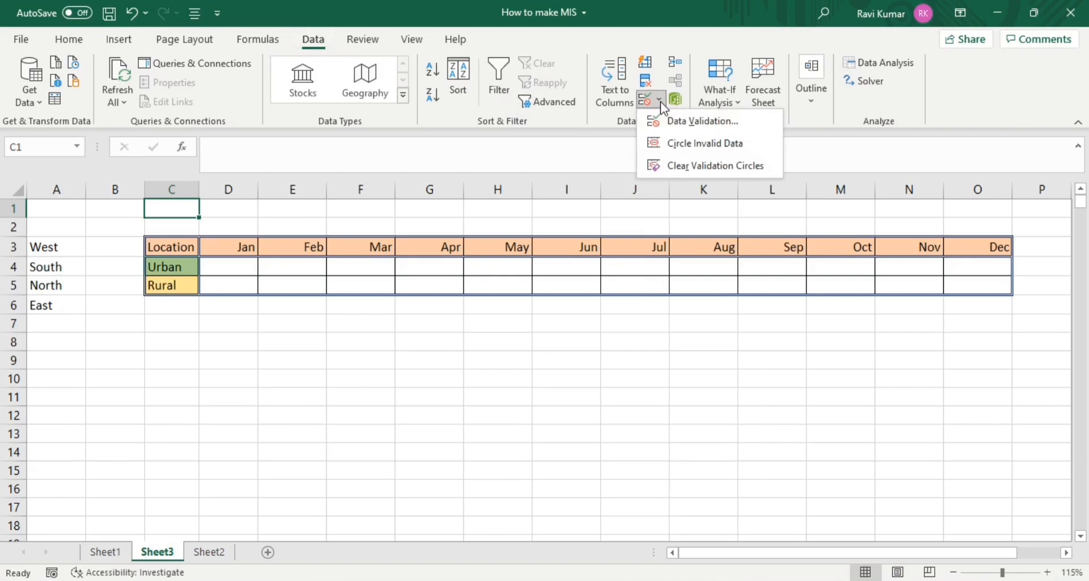
click(687, 120)
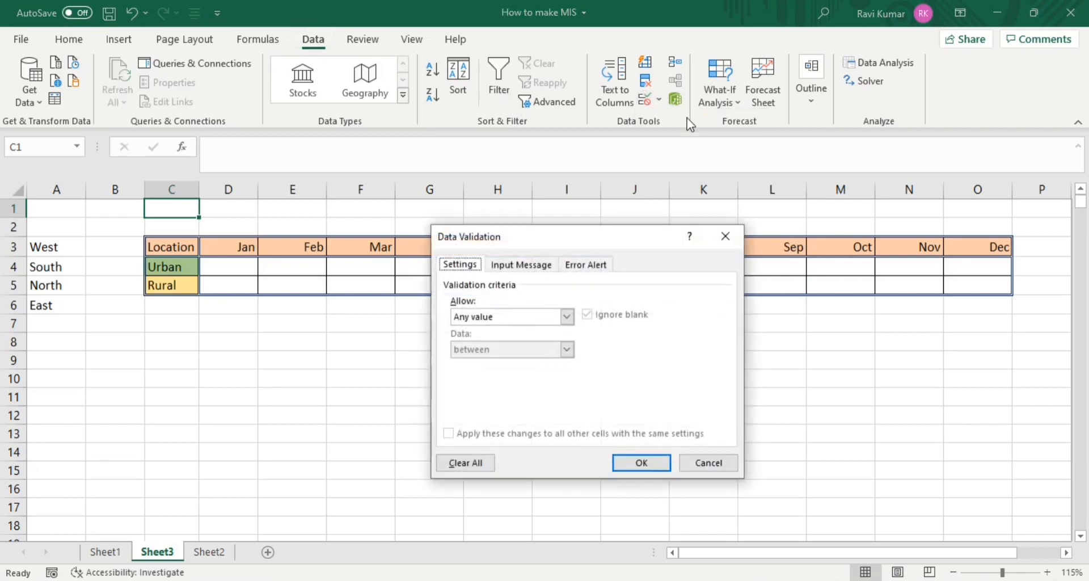
click(726, 236)
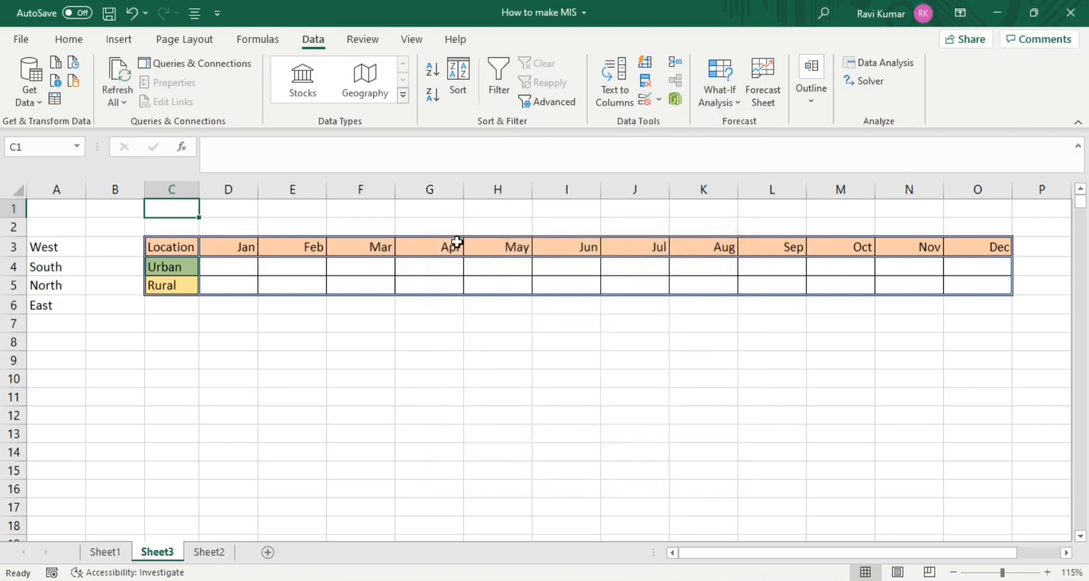
- Add list data validation to cell C1, using the region names in =$A$3:$A$6 as the source
key(alt+d)
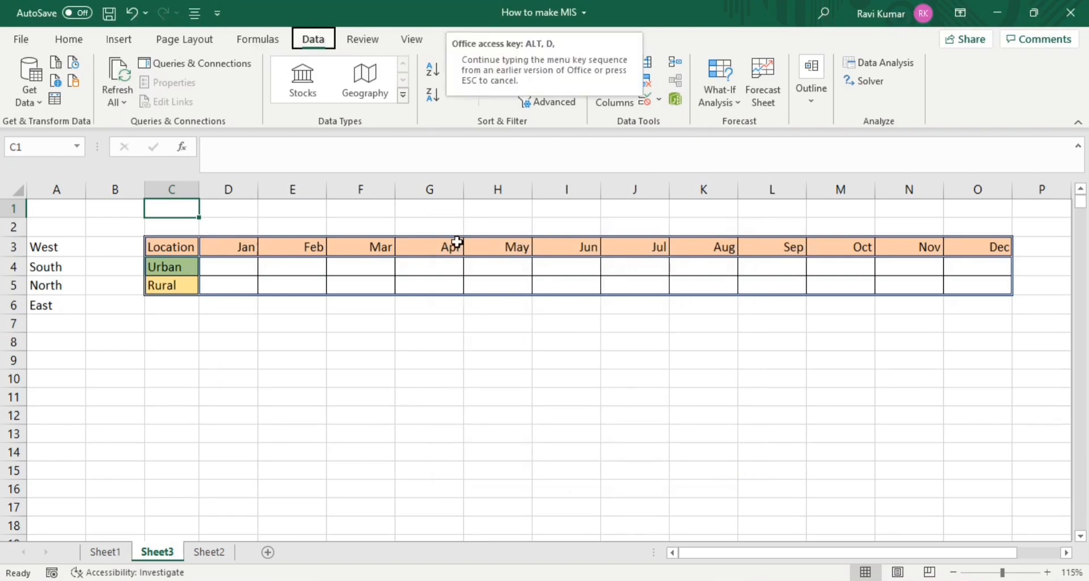
key(l)
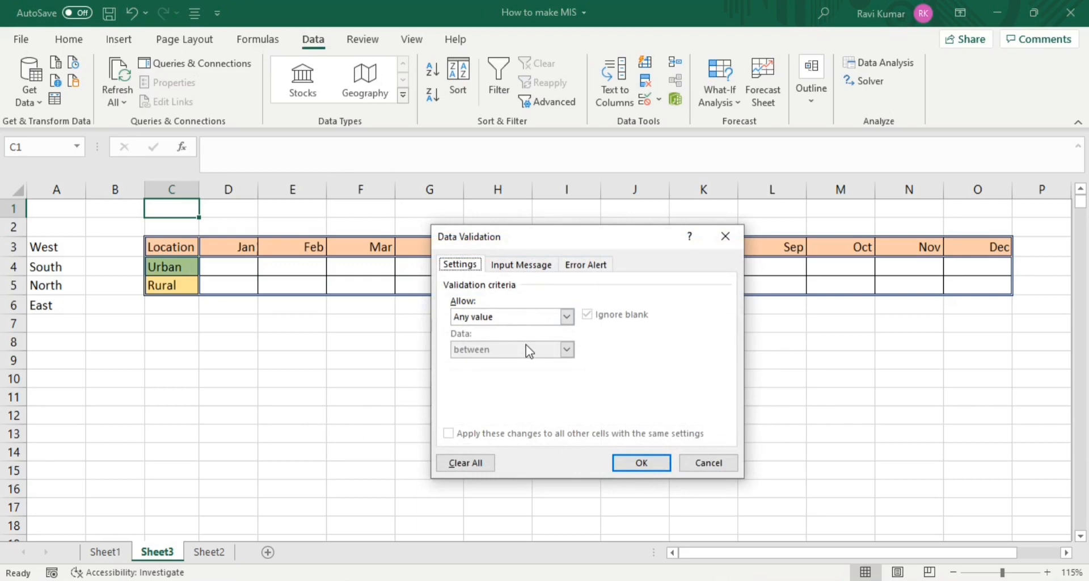
click(566, 317)
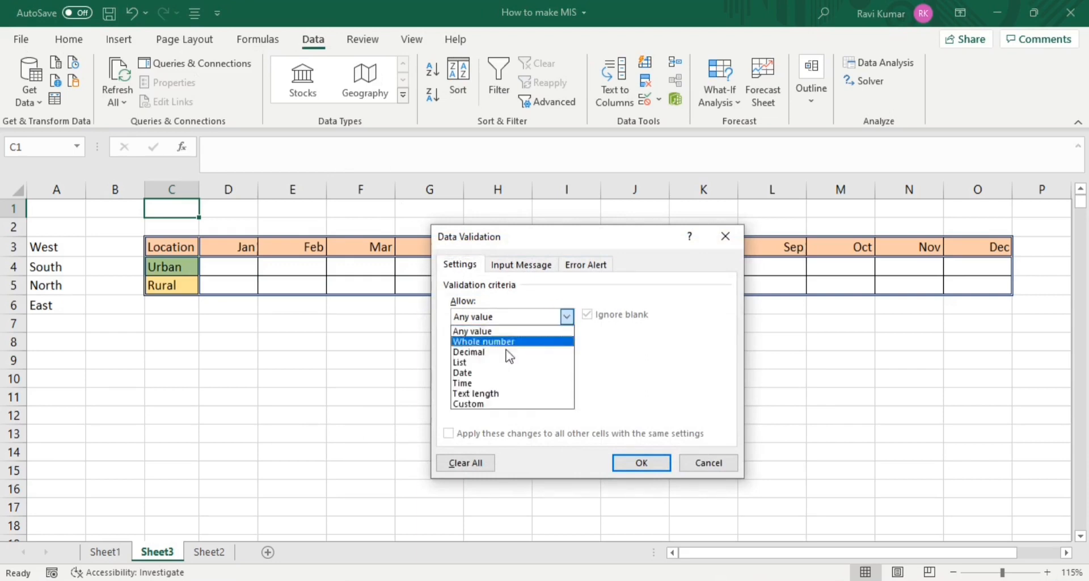
click(493, 363)
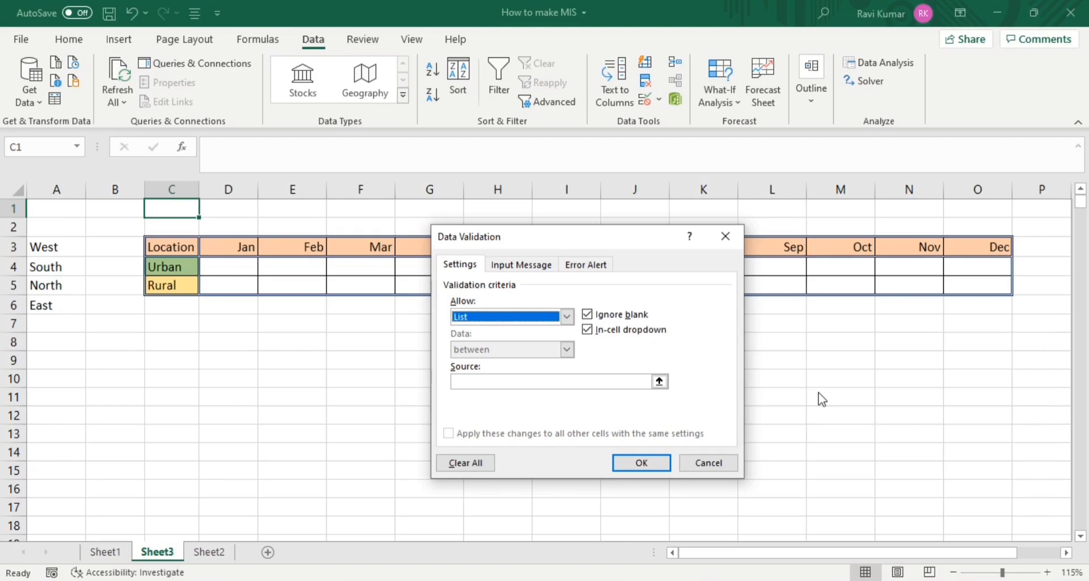
click(630, 382)
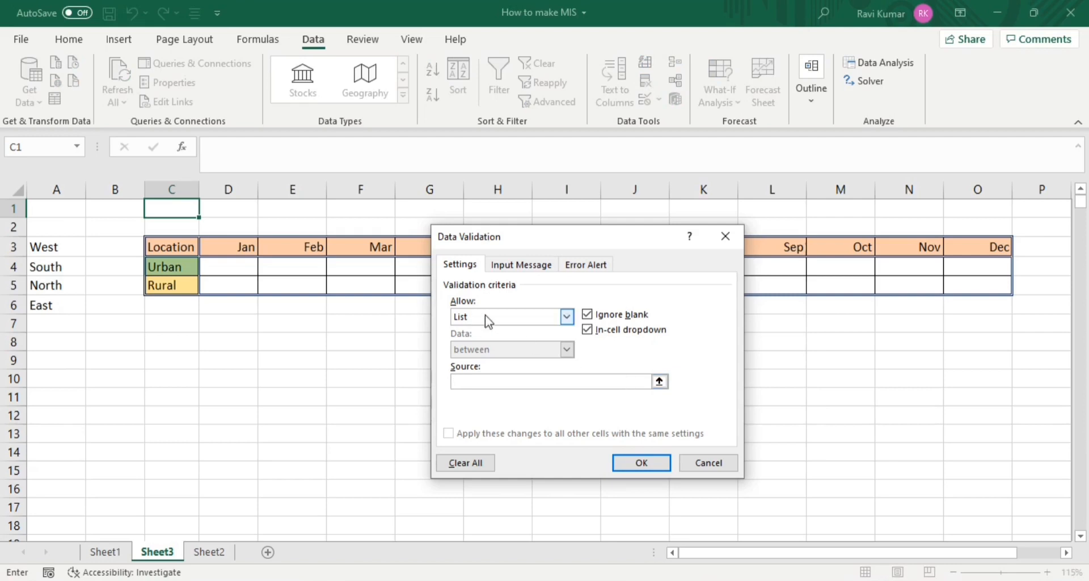
click(65, 254)
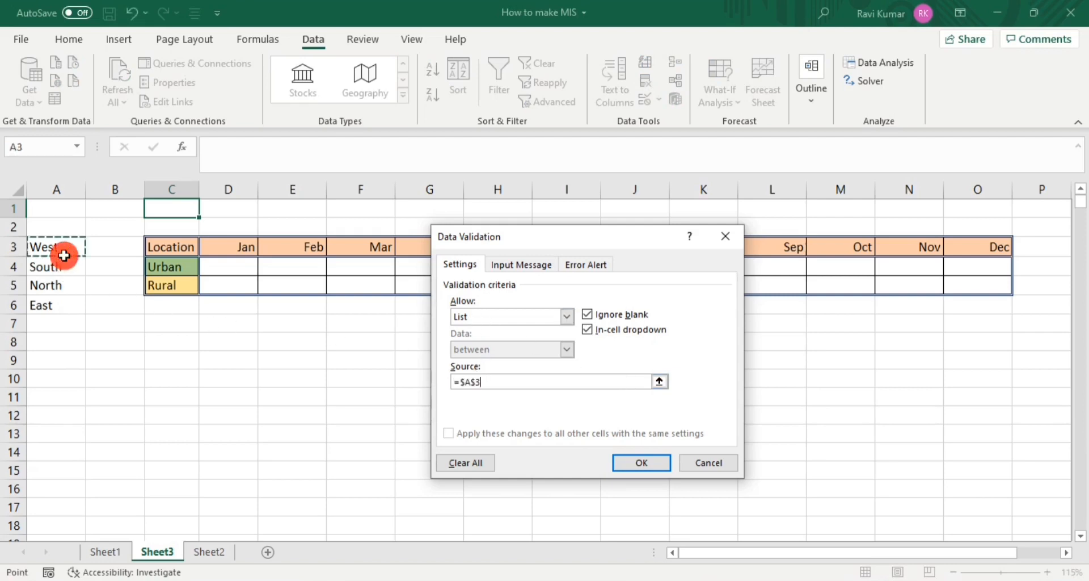
key(ctrl+shift+Down)
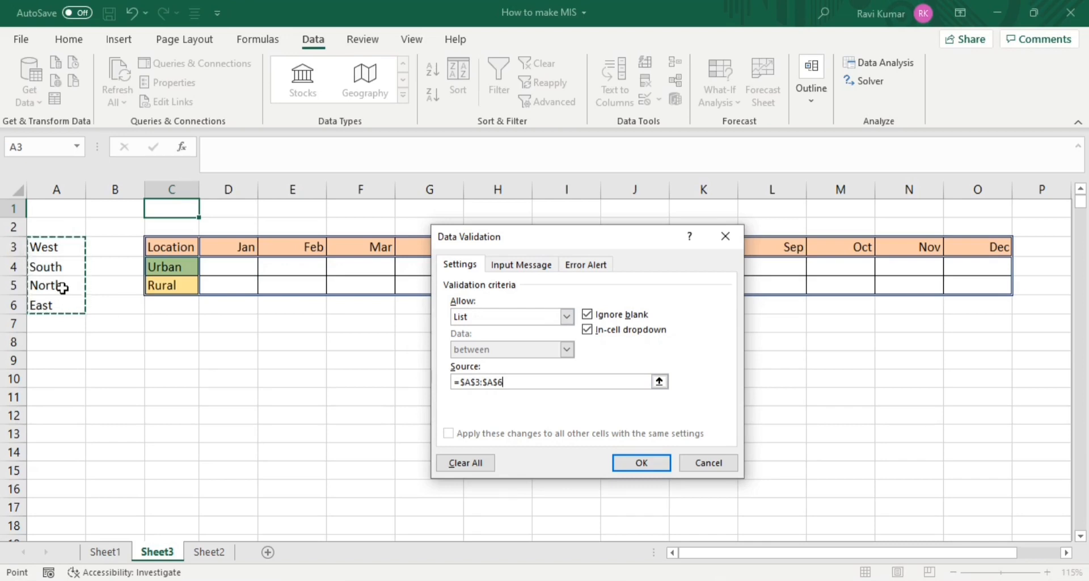
click(641, 463)
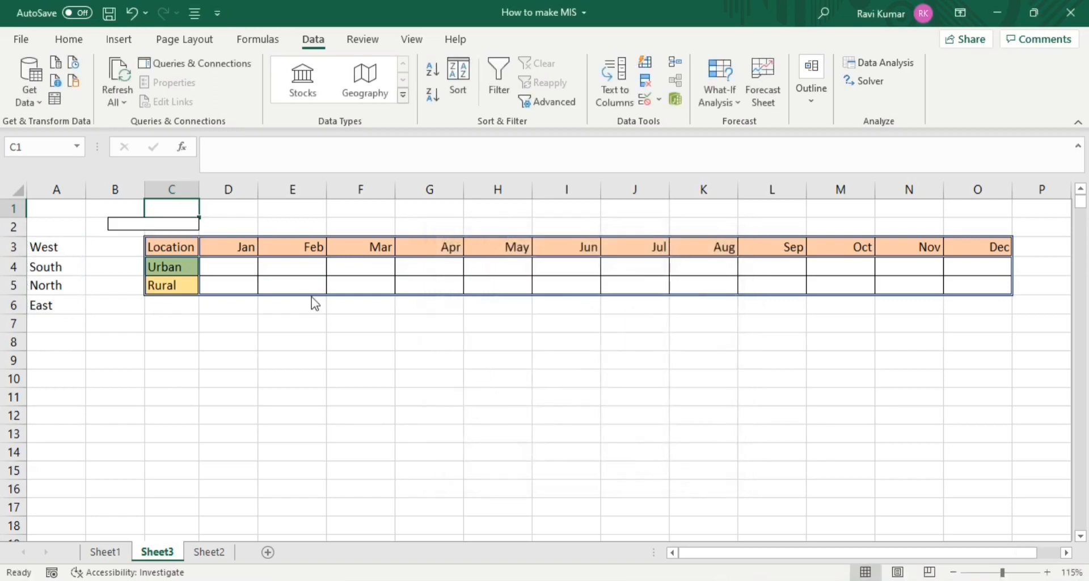
- Choose South from the new region drop-down in cell C1
key(Escape)
key(Down)
key(Up)
key(Down)
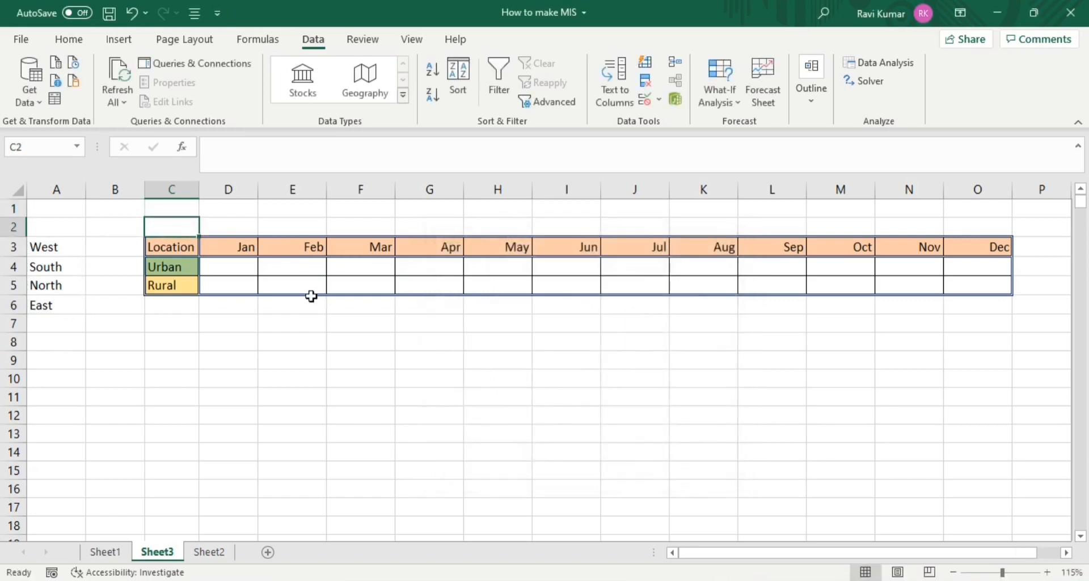
key(Up)
key(alt+Down)
key(Down)
key(Return)
- Set the region selector in cell C1 to North
key(alt+Down)
key(Down)
key(Down)
key(Up)
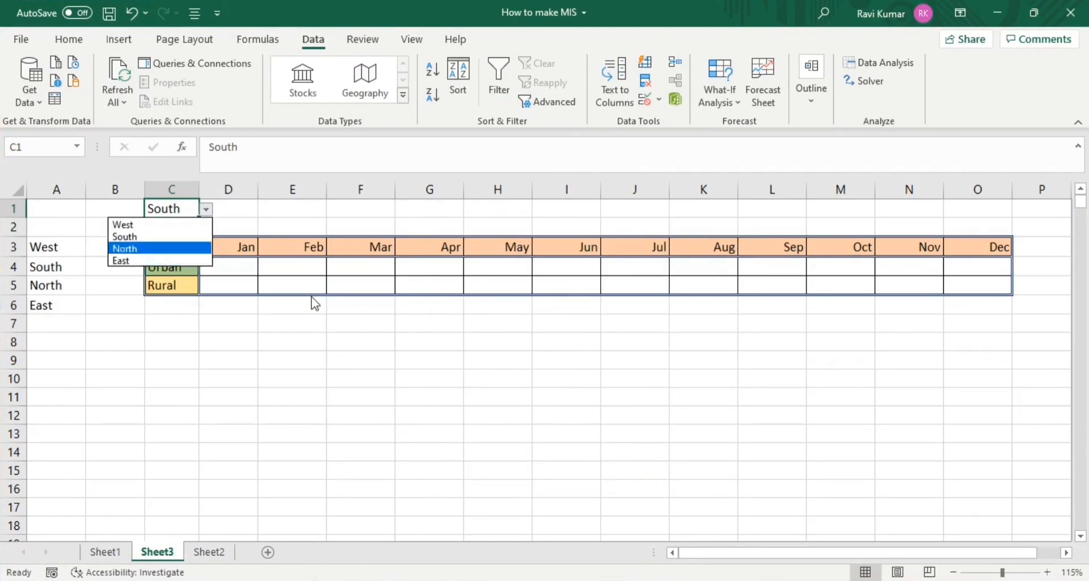
key(Up)
key(Down)
key(Return)
- Add list data validation to cell E1 with the entries Sale,Count,Average as the source
key(Right)
key(Right)
key(Right)
key(Right)
key(Right)
key(Right)
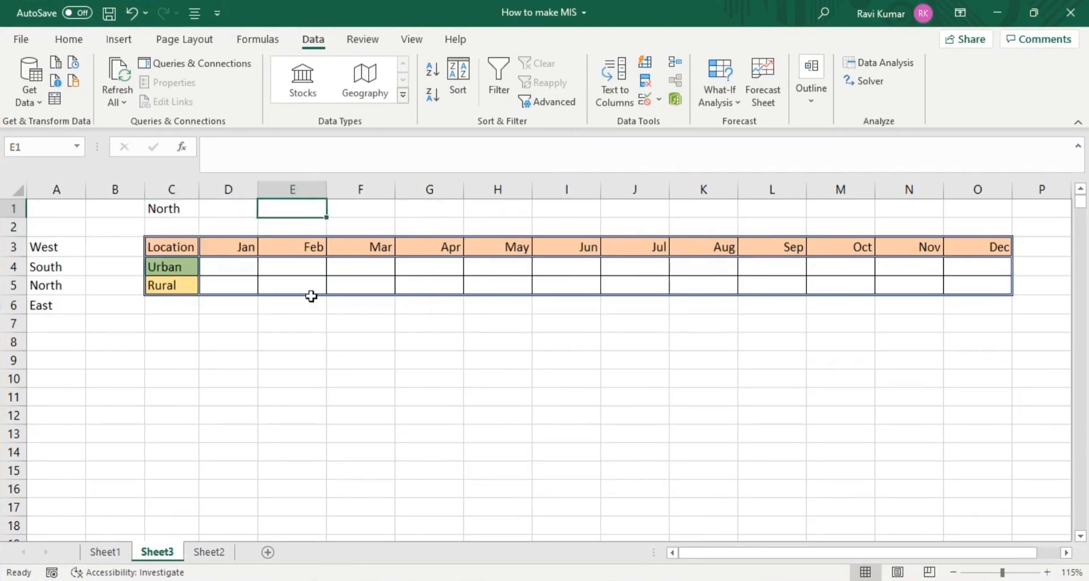
key(Left)
key(Left)
key(Left)
key(Left)
key(alt+a)
key(v)
key(v)
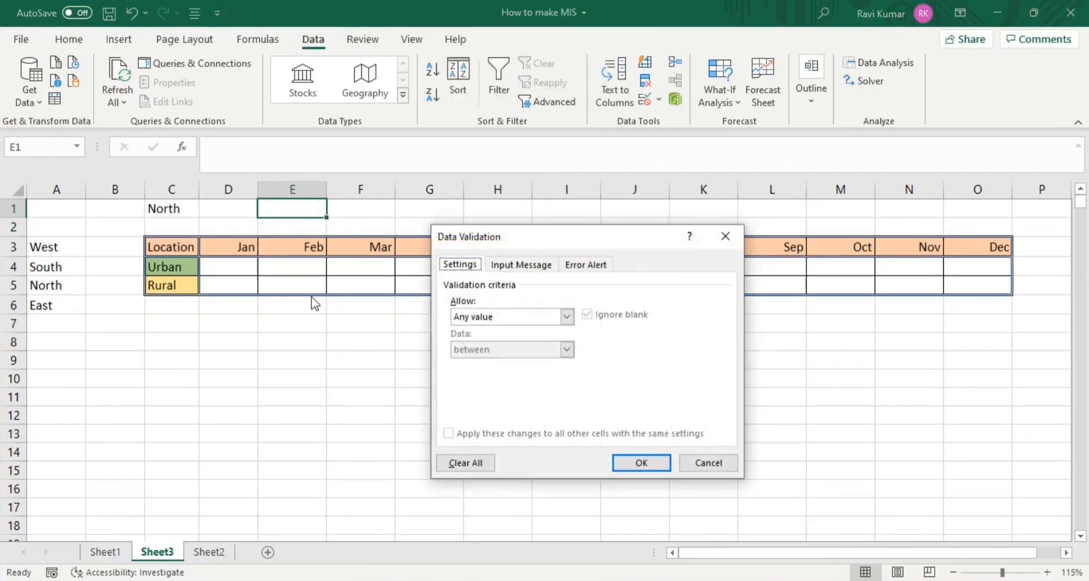
click(468, 313)
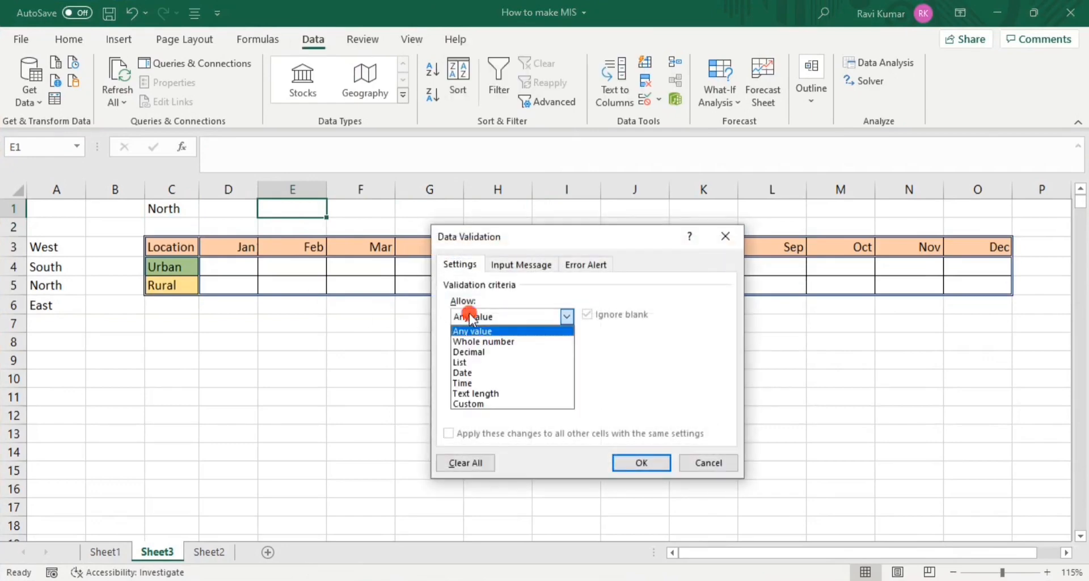
click(459, 363)
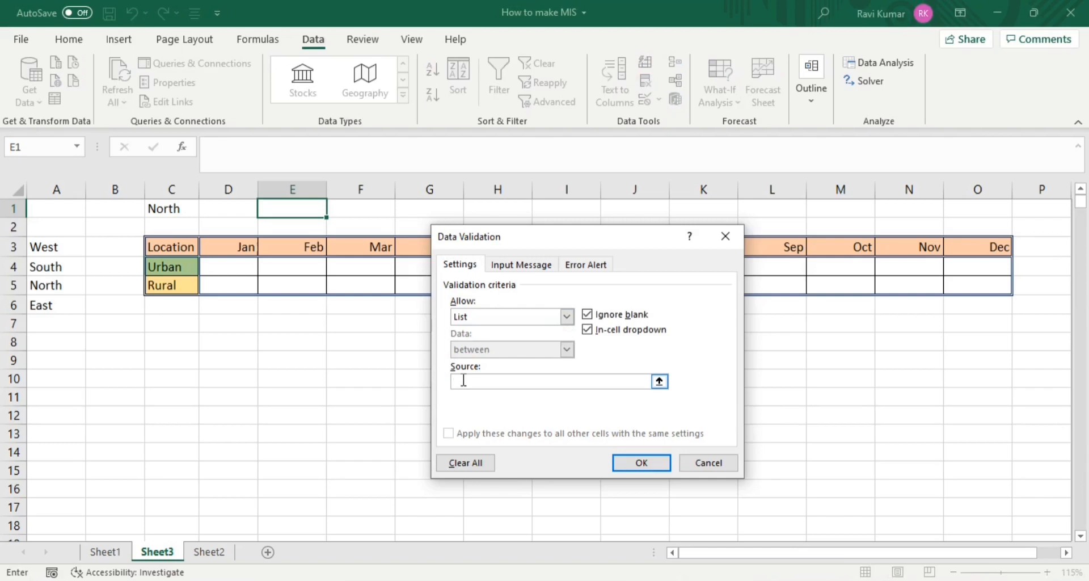
text(Sale,Count,Average)
key(Return)
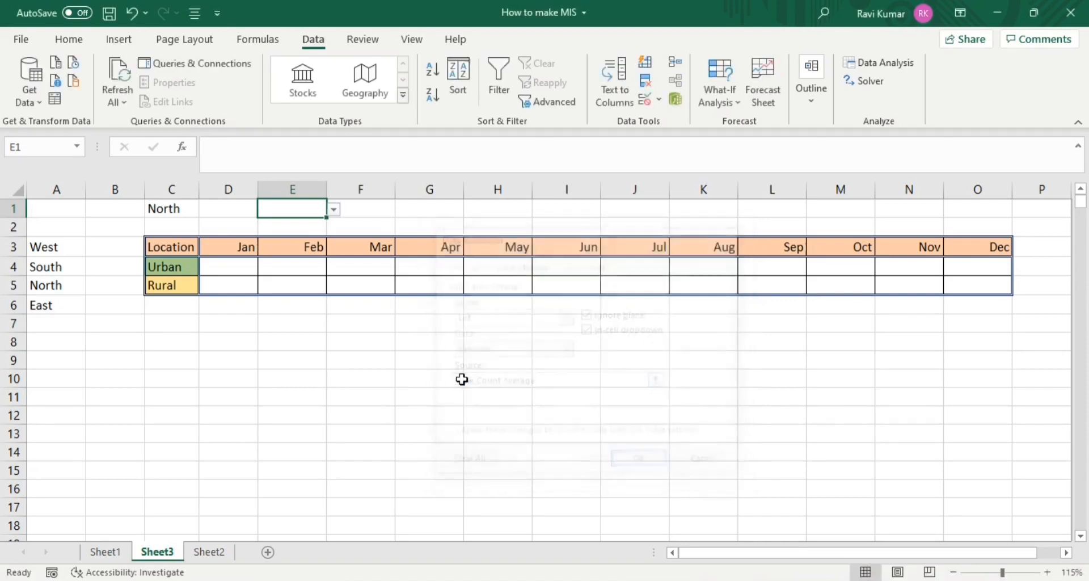
- Choose Sale from the new measure drop-down in cell E1
key(alt+Down)
key(Down)
key(Down)
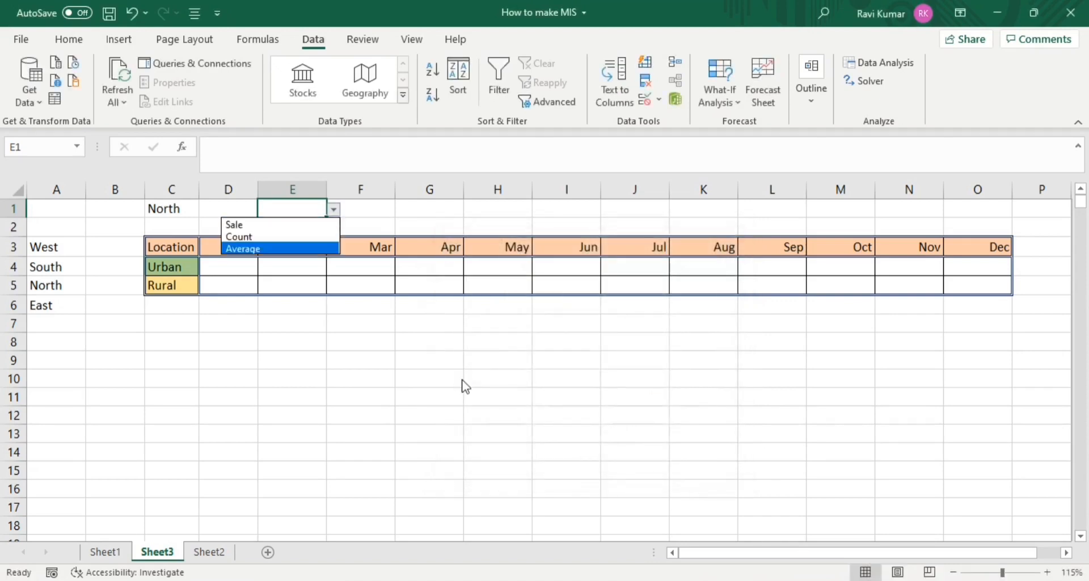
key(Up)
key(Up)
key(Return)
- Set the measure selector in cell E1 to Count
key(alt+Down)
key(Down)
key(Return)
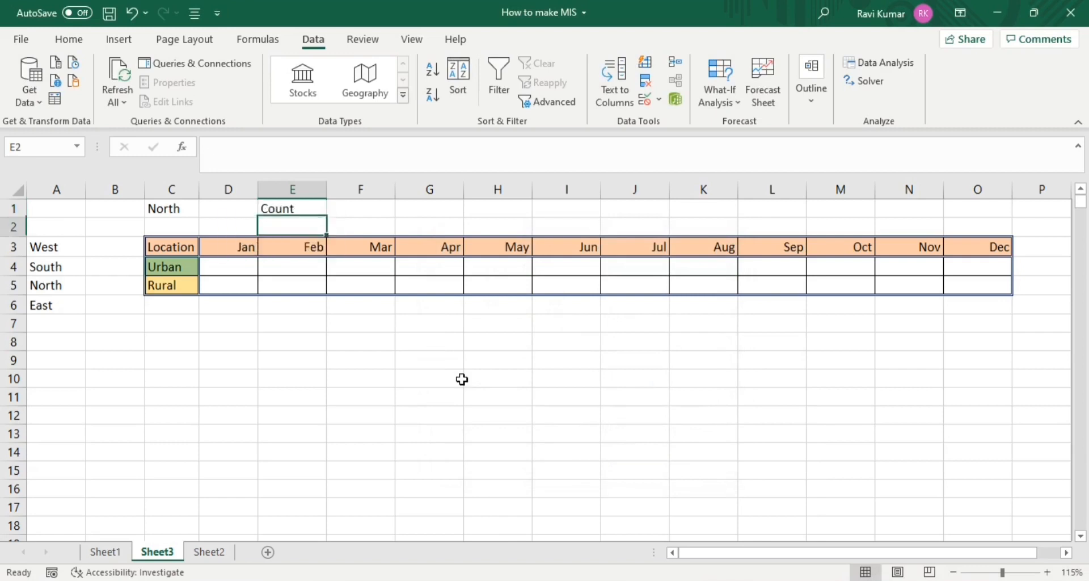
key(alt+Down)
key(Escape)
key(Up)
key(Down)
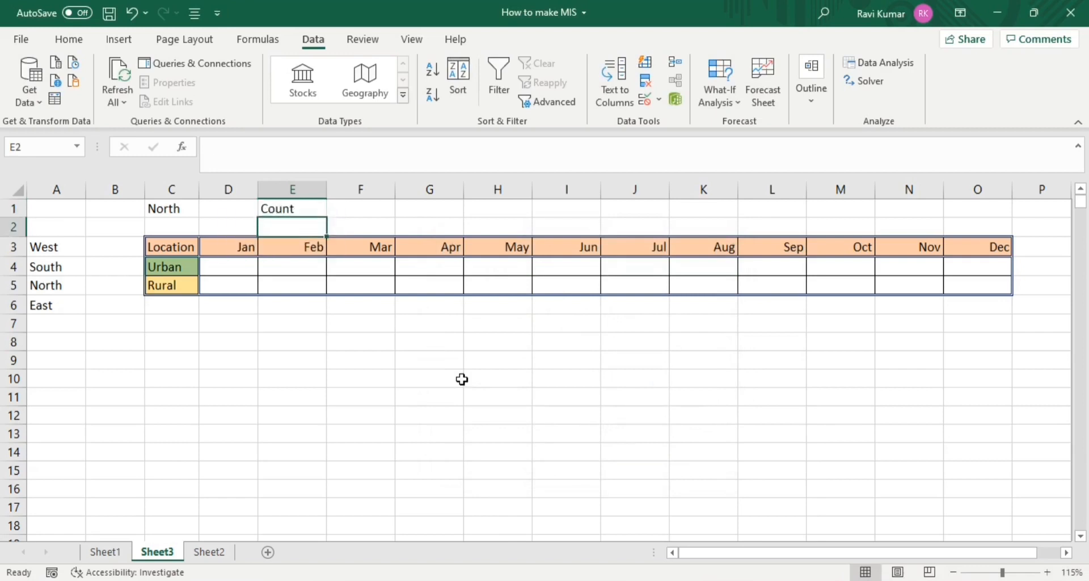
- Start an IFS formula in cell D4 of Sheet3 with the first logical test $E$1="Sale"
key(Up)
key(Down)
key(Down)
key(Down)
key(Left)
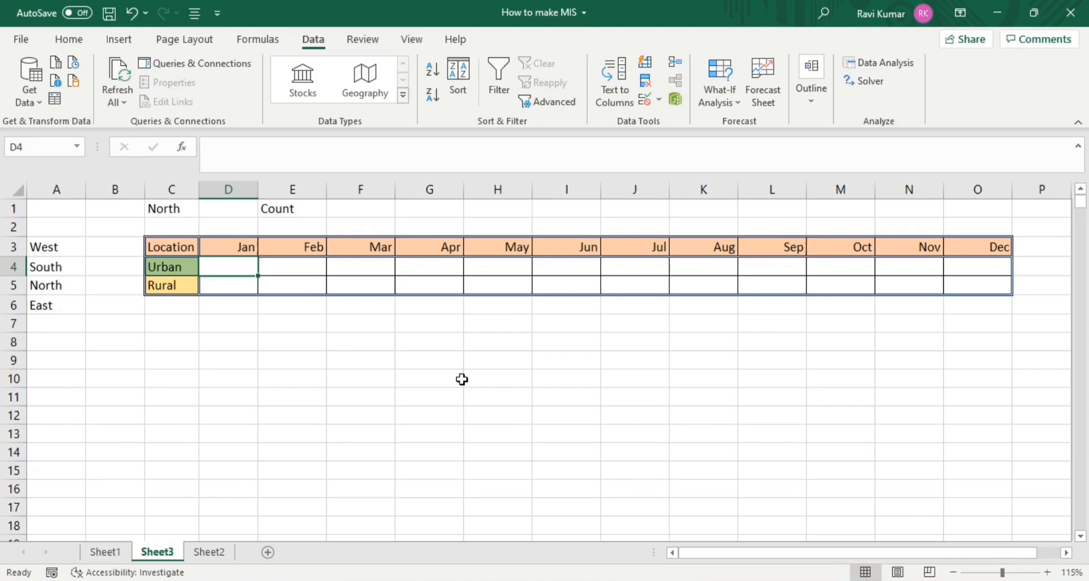
text(=IFS()
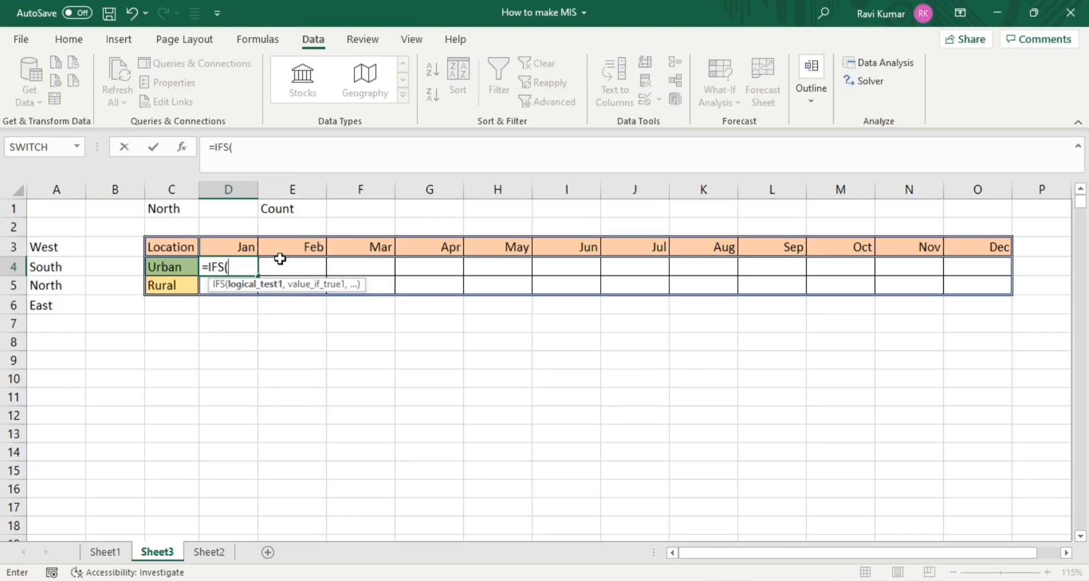
click(298, 210)
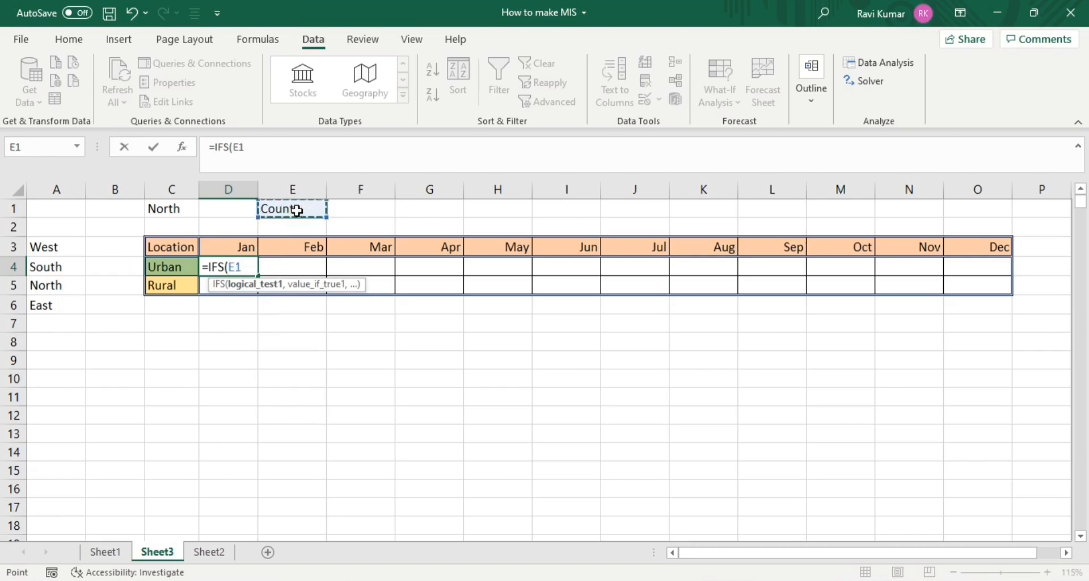
key(F4)
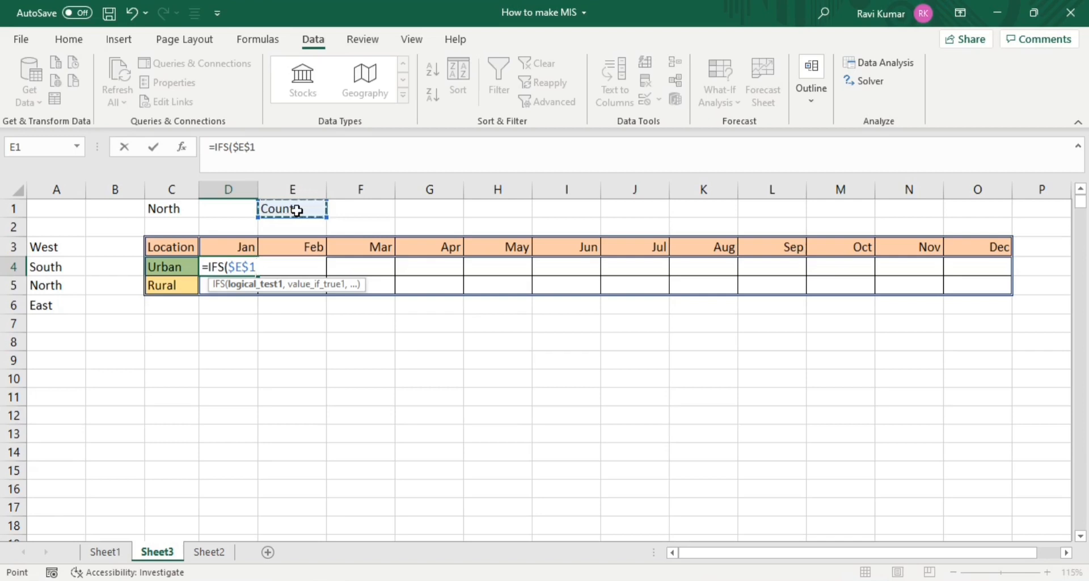
text(="Sale)
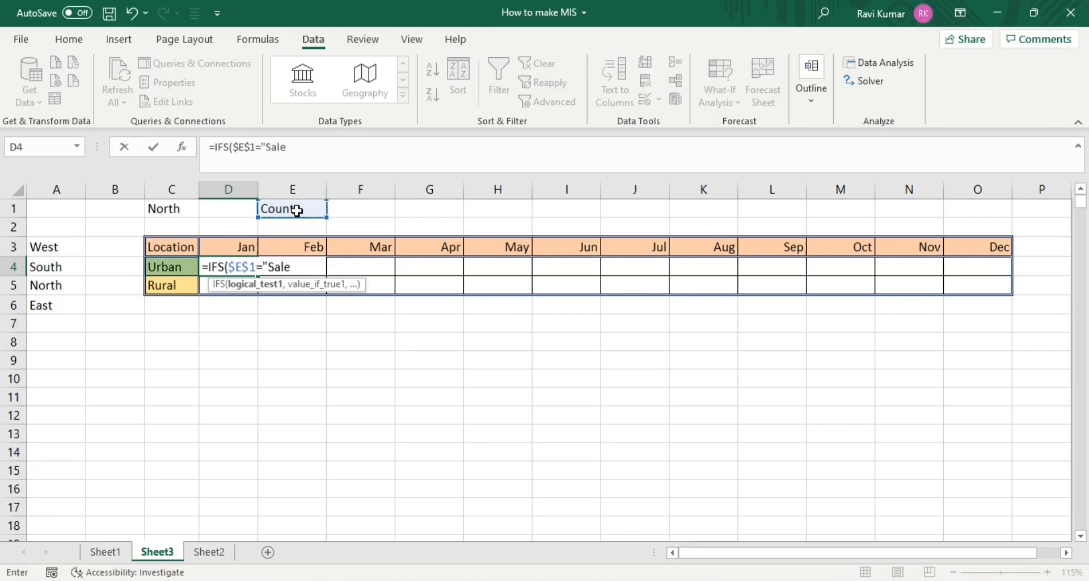
text(",)
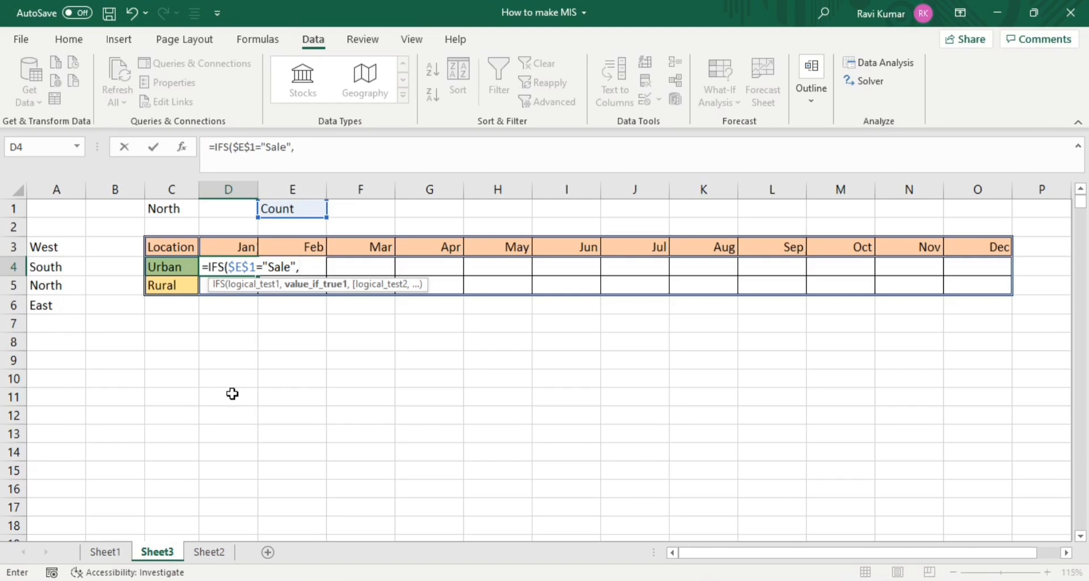
- Nest a SUMIFS as the Sale result, with the Order value column Sheet1!$D:$D as the sum range
text(s)
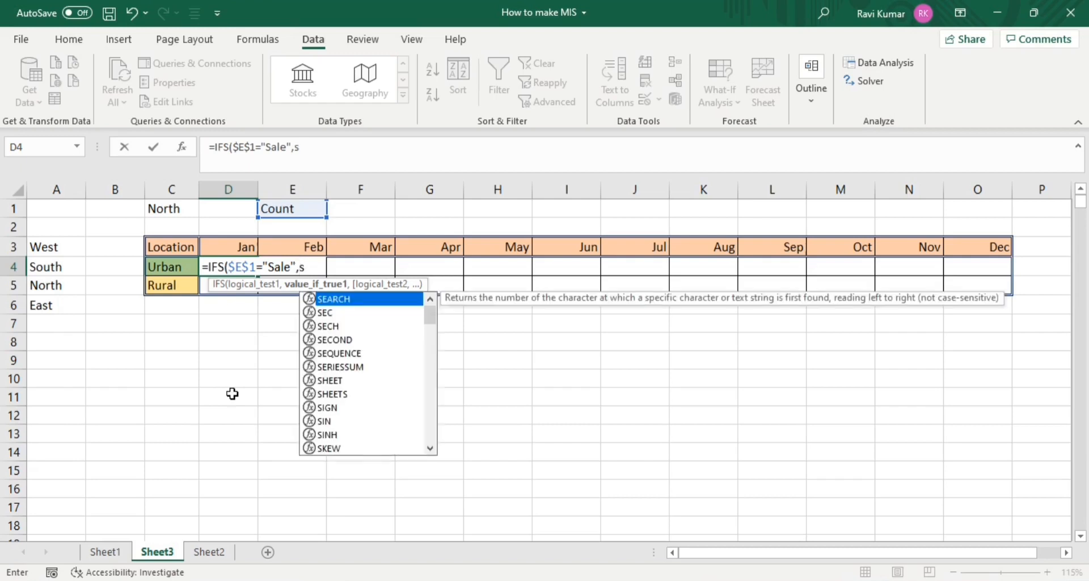
text(um)
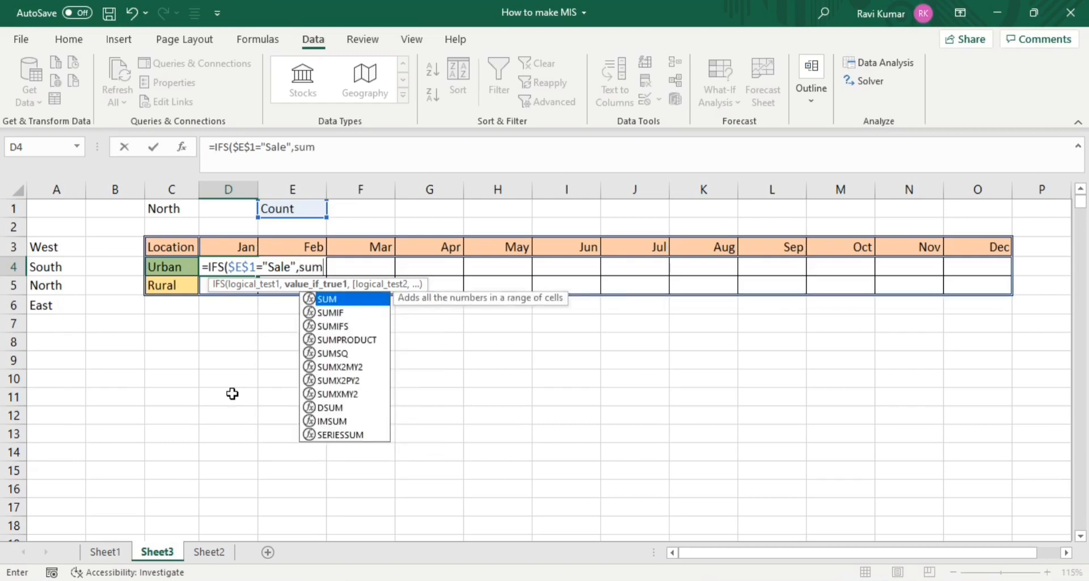
key(Down)
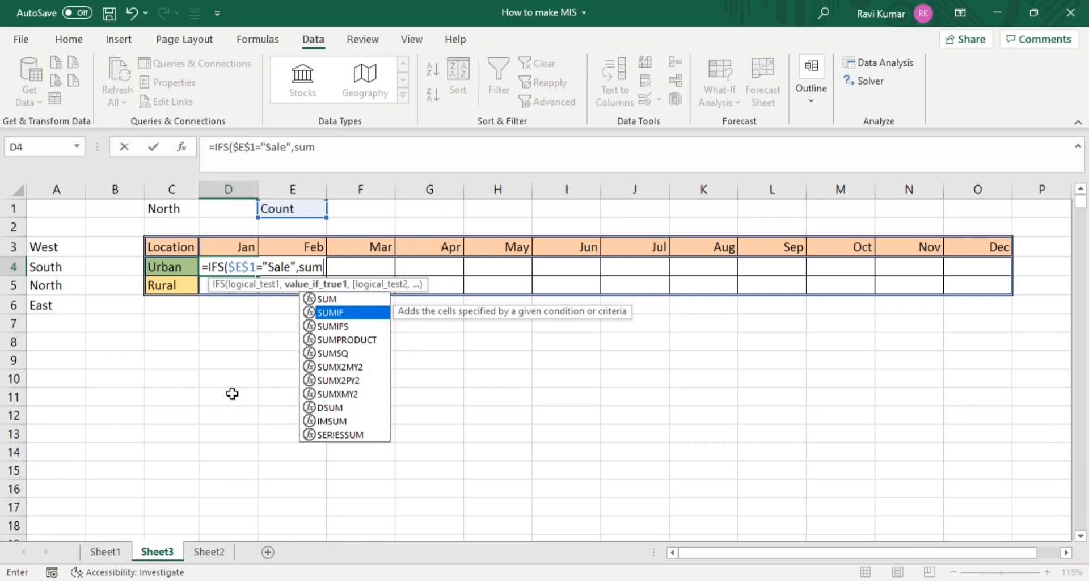
key(Down)
key(Tab)
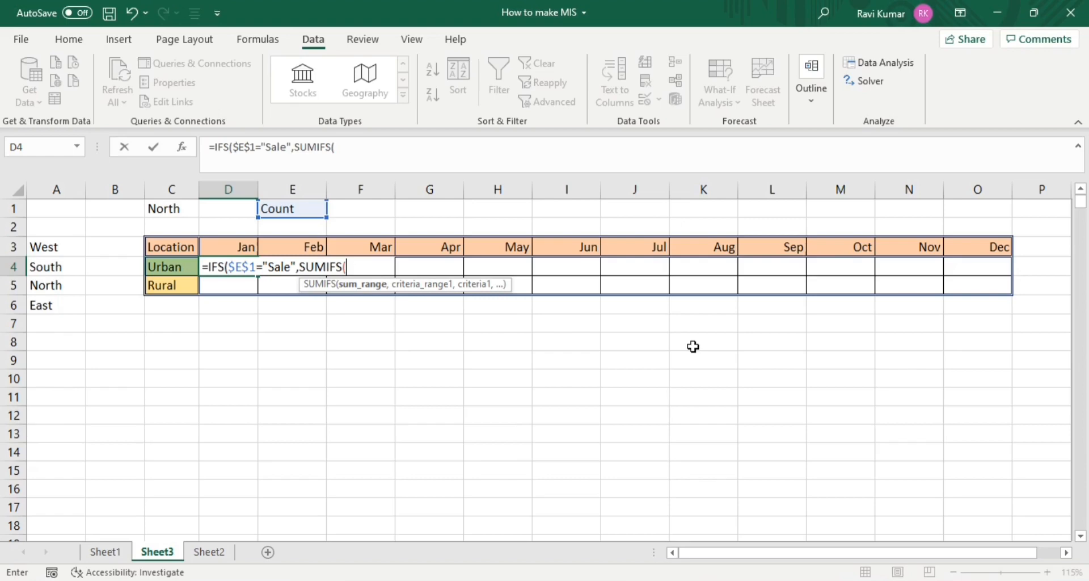
key(ctrl+Page_Up)
key(ctrl+Up)
key(Right)
key(Right)
key(Right)
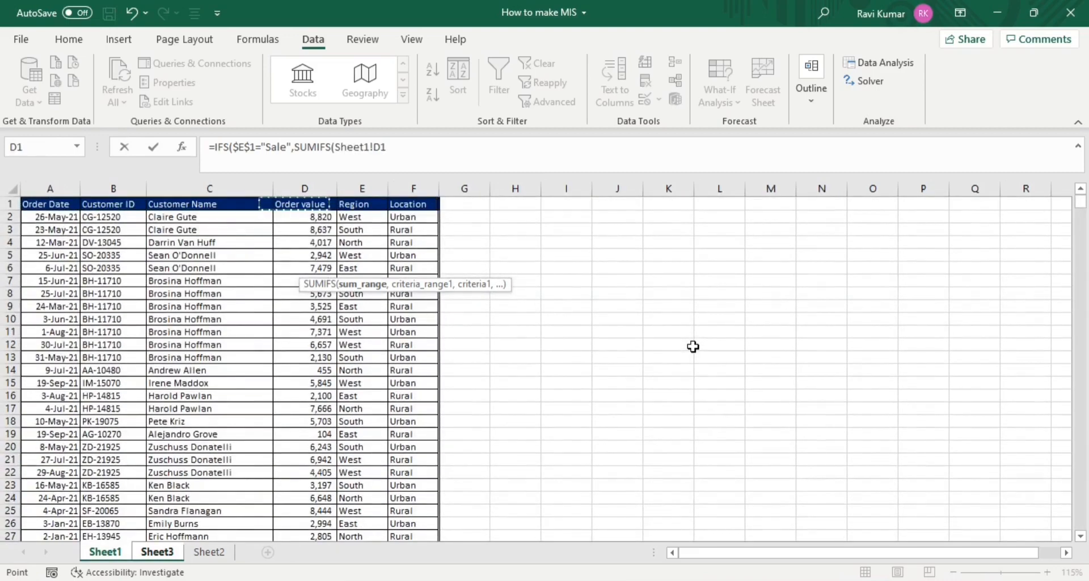
key(ctrl+space)
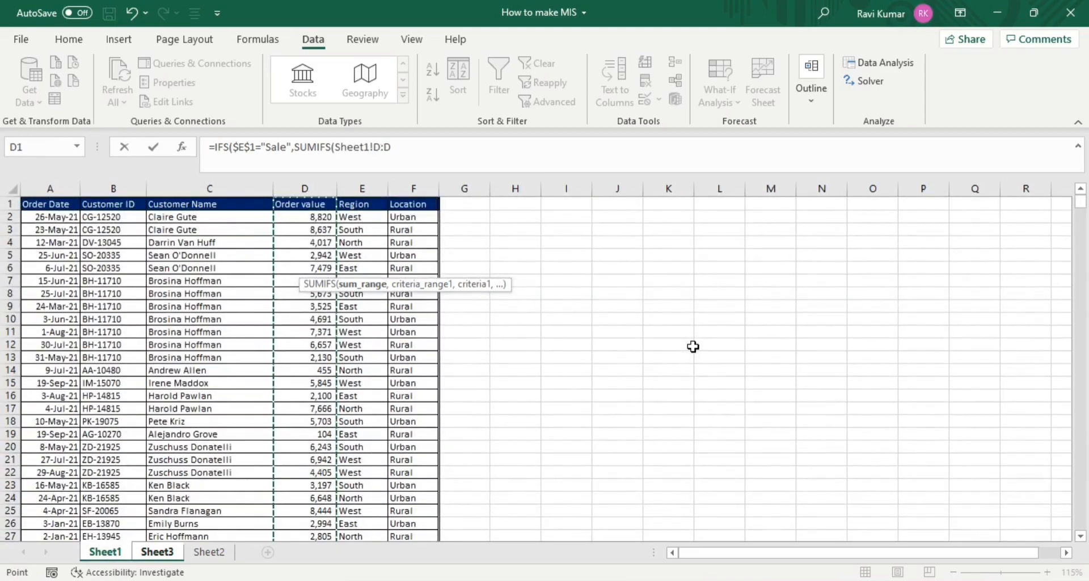
key(F4)
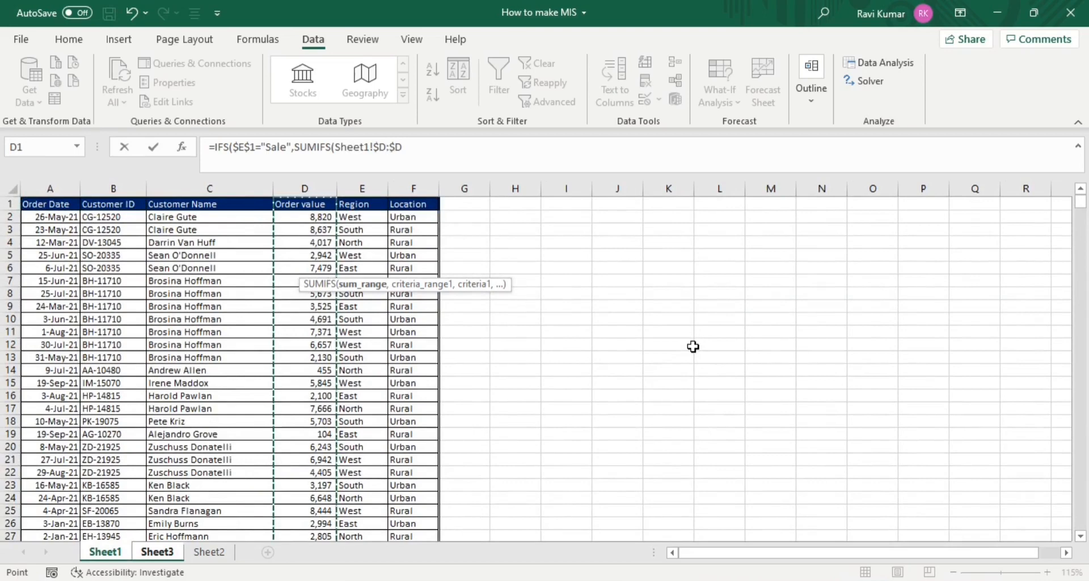
text(,)
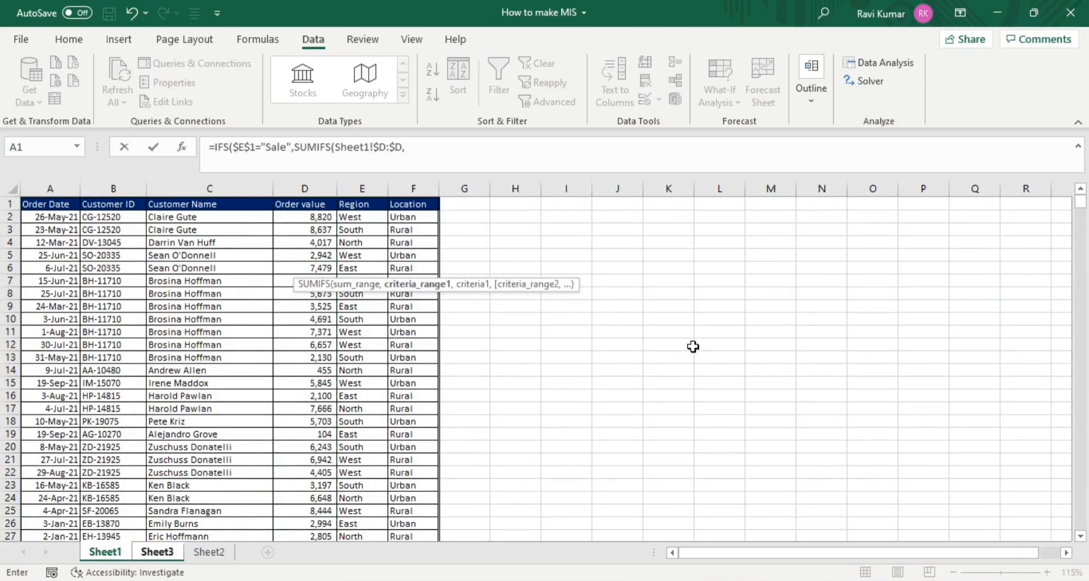
- Add the region condition to the SUMIFS, matching Sheet1!$E:$E against the region selector Sheet3!$C$1
key(Right)
key(Right)
key(Right)
key(Right)
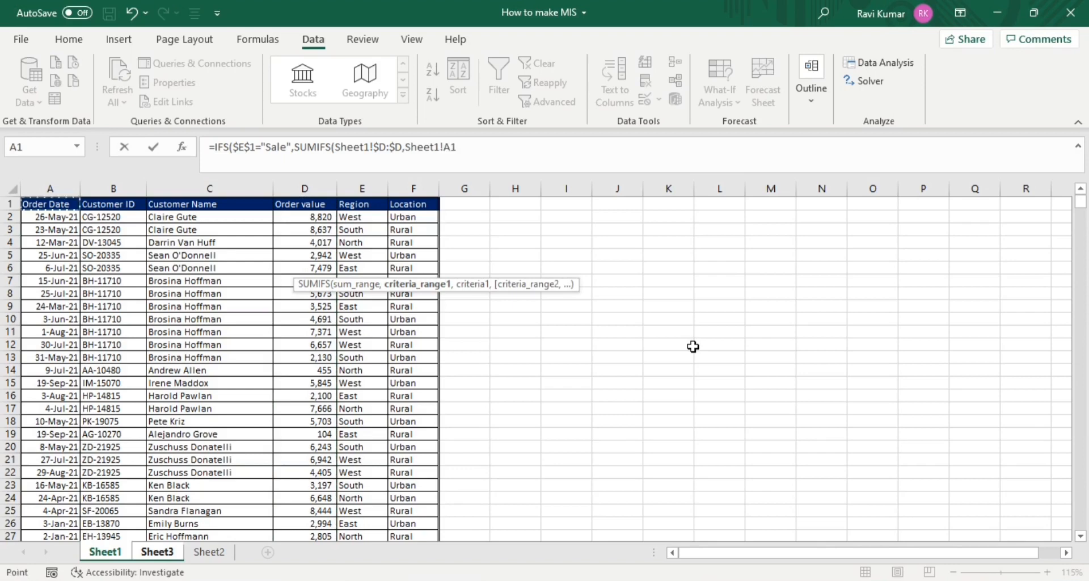
key(ctrl+space)
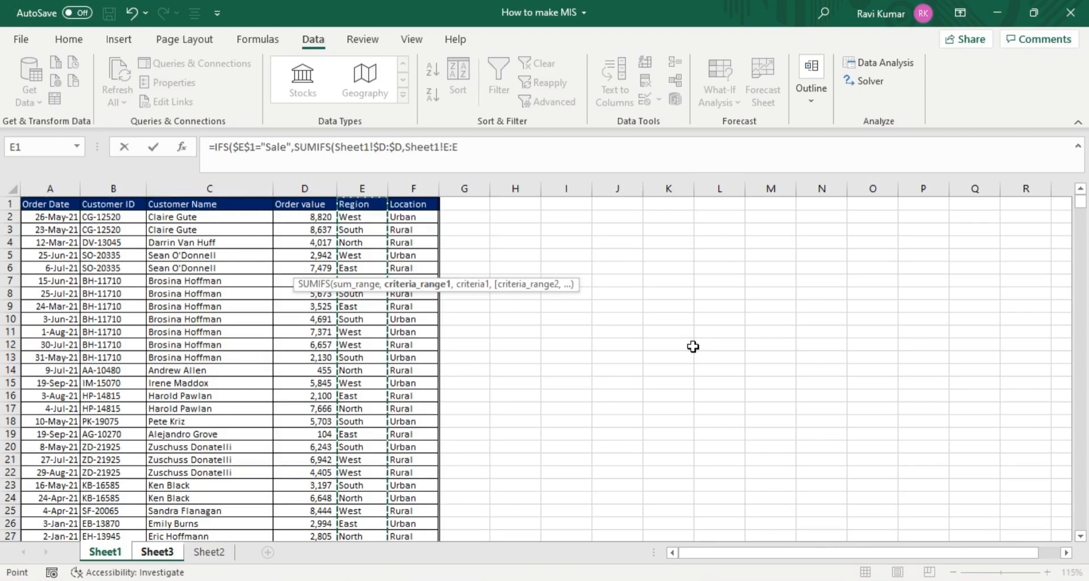
key(F4)
text(,)
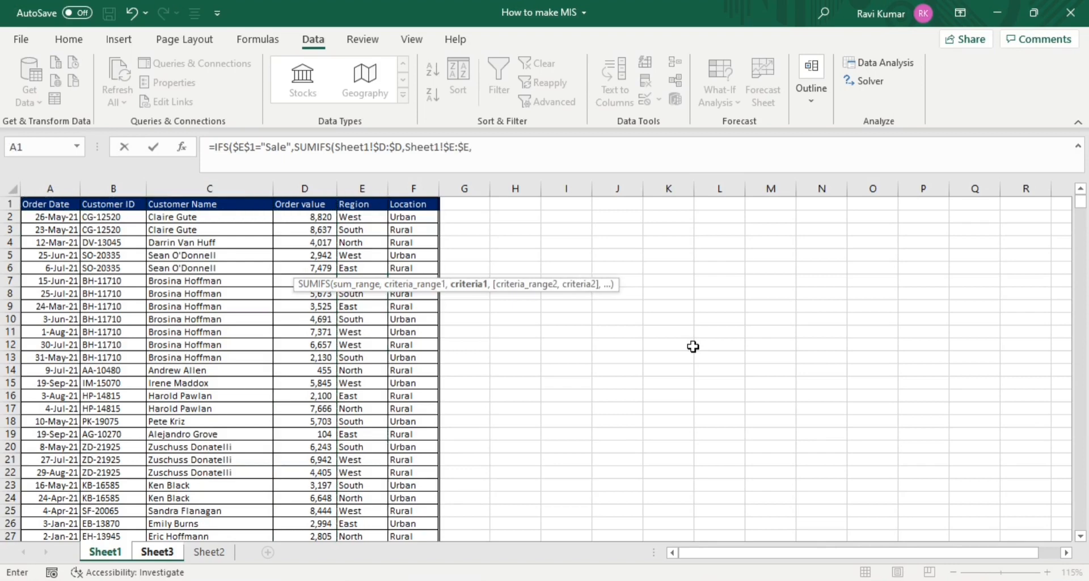
key(ctrl+Page_Down)
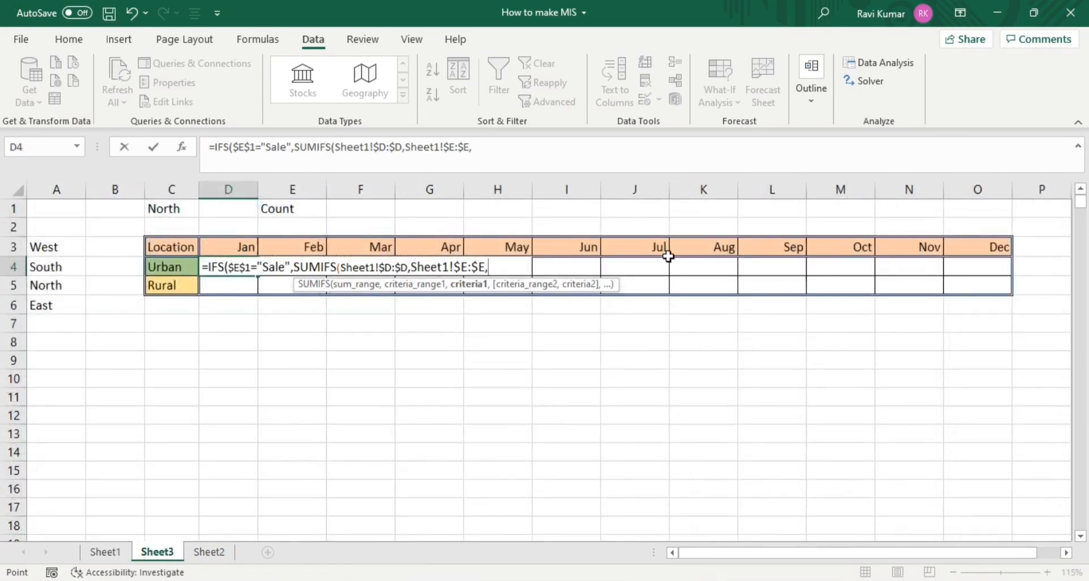
click(190, 208)
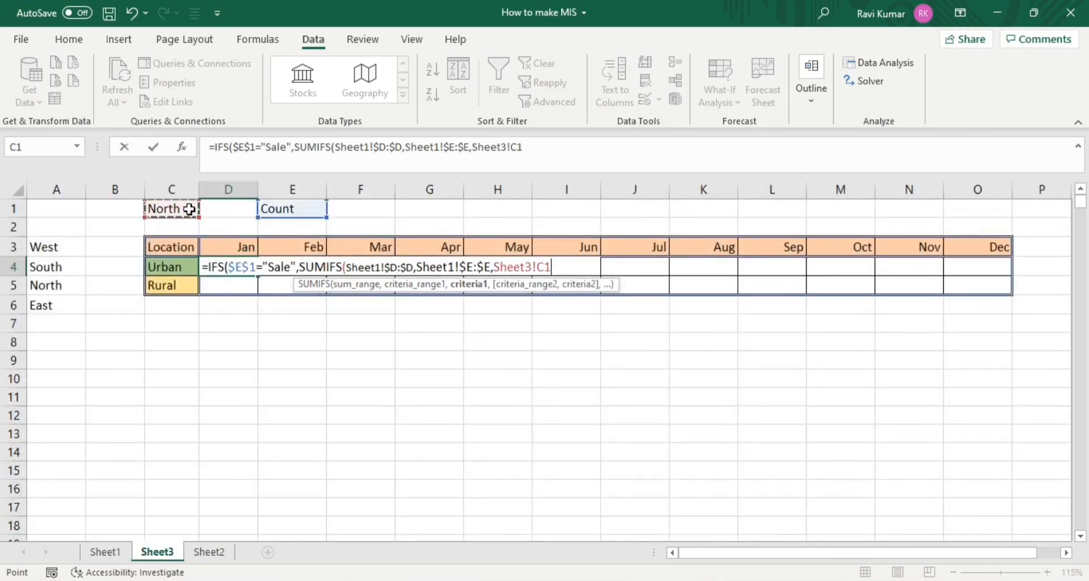
key(F4)
text(,)
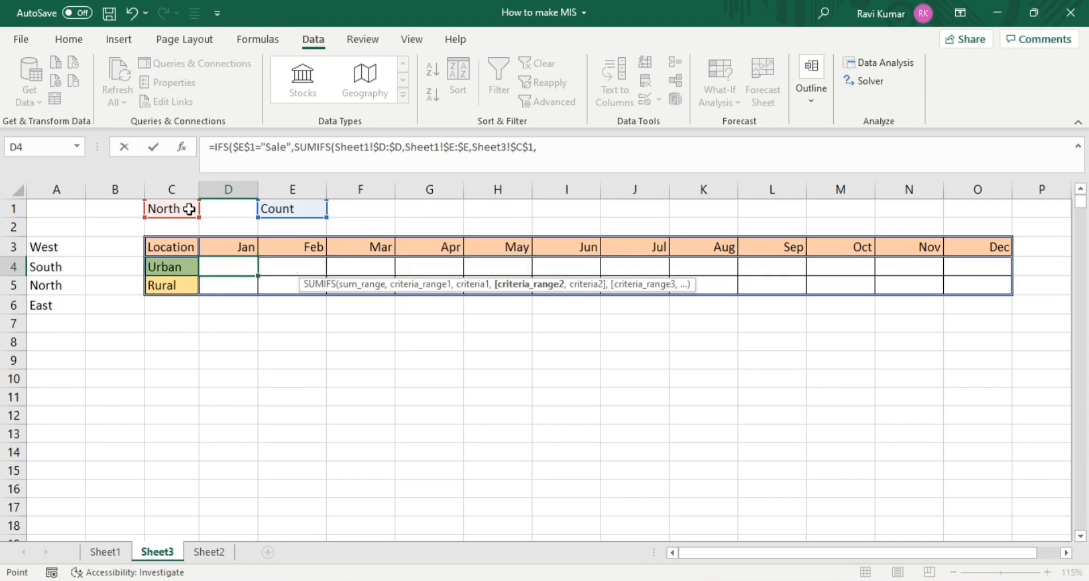
- Add the location condition to the SUMIFS, matching Sheet1!$F:$F against the row label Sheet3!$C4
key(ctrl+Page_Up)
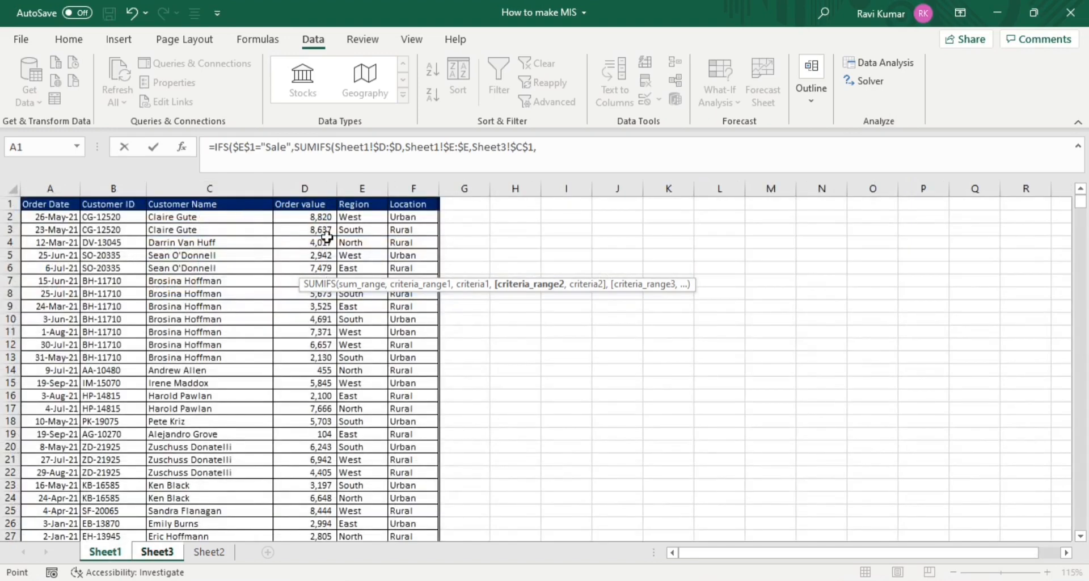
click(407, 232)
key(ctrl+space)
key(F4)
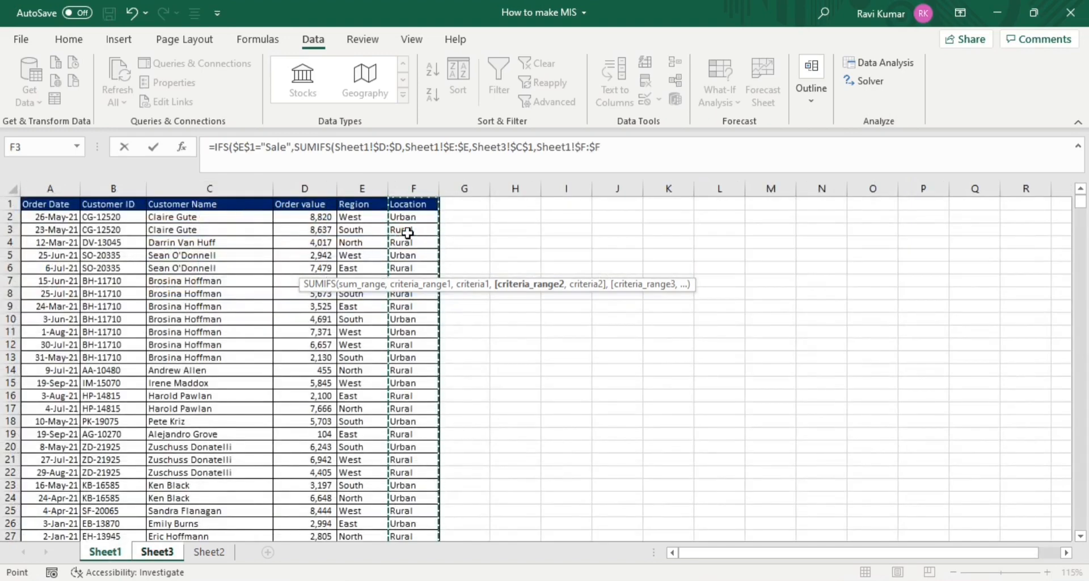
text(,)
key(ctrl+Page_Down)
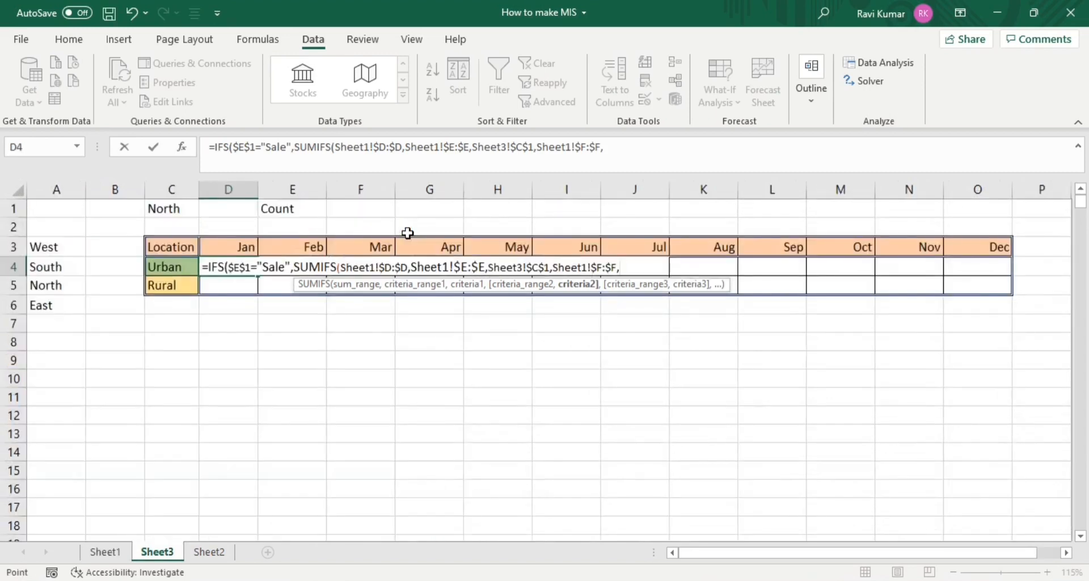
click(180, 264)
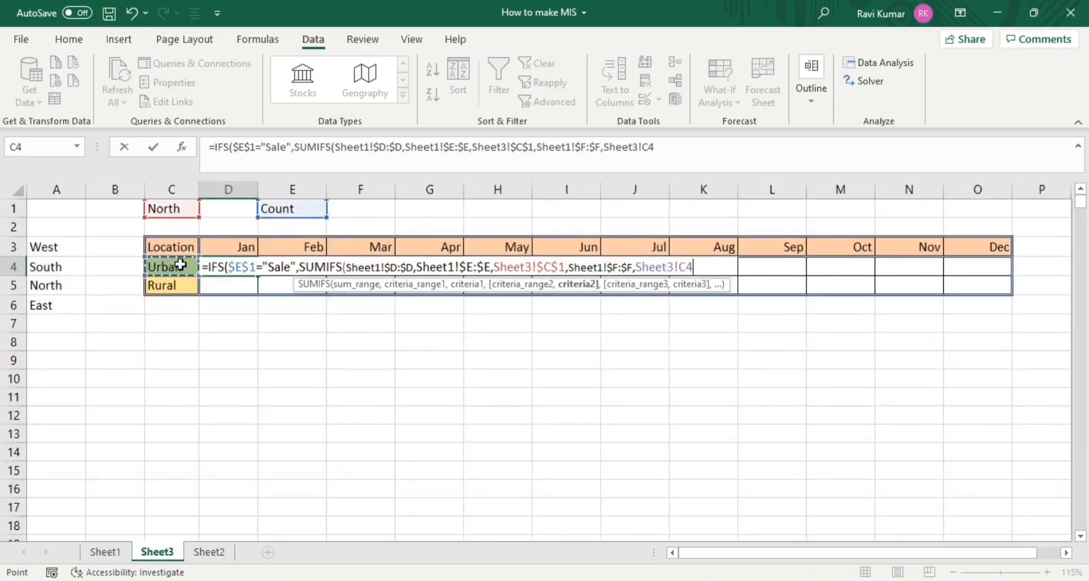
key(F4)
key(F4)
key(F4)
text(,)
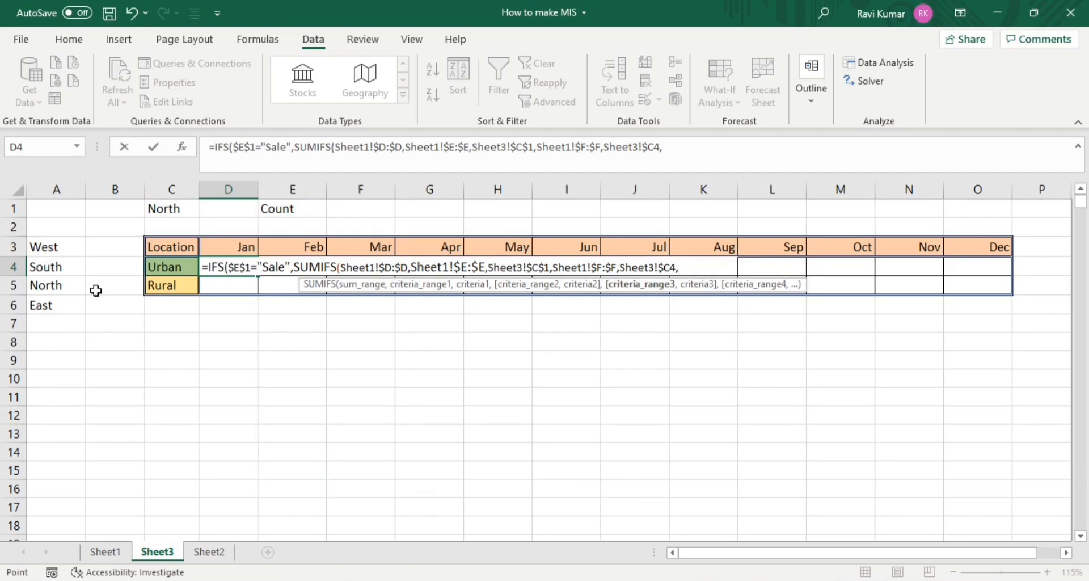
- Add the start-date condition to the SUMIFS, with Sheet1!$A:$A as the range and ">="&Sheet3!D$3 as the criterion
key(ctrl+Page_Up)
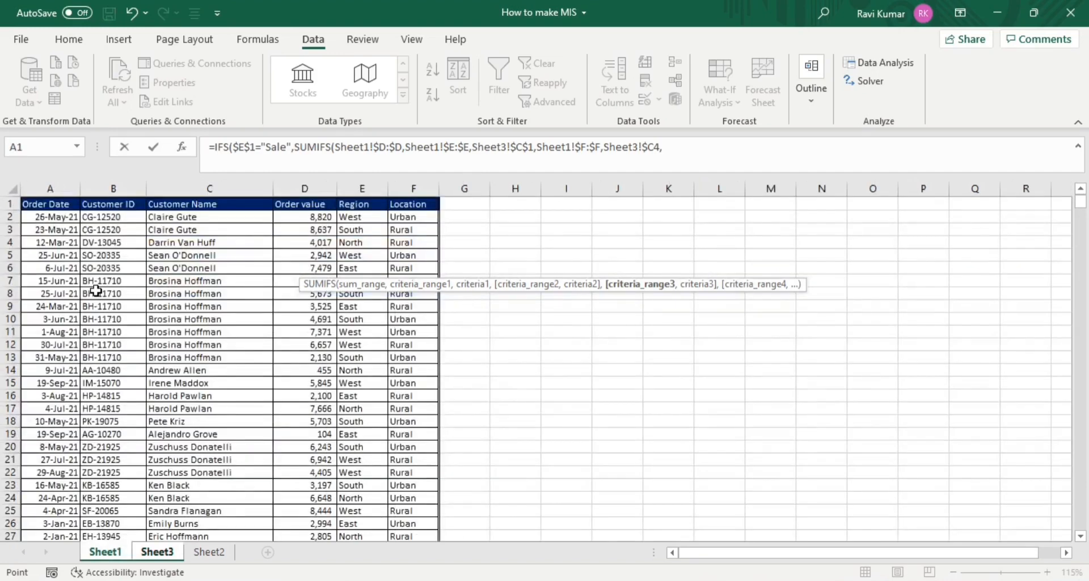
click(79, 294)
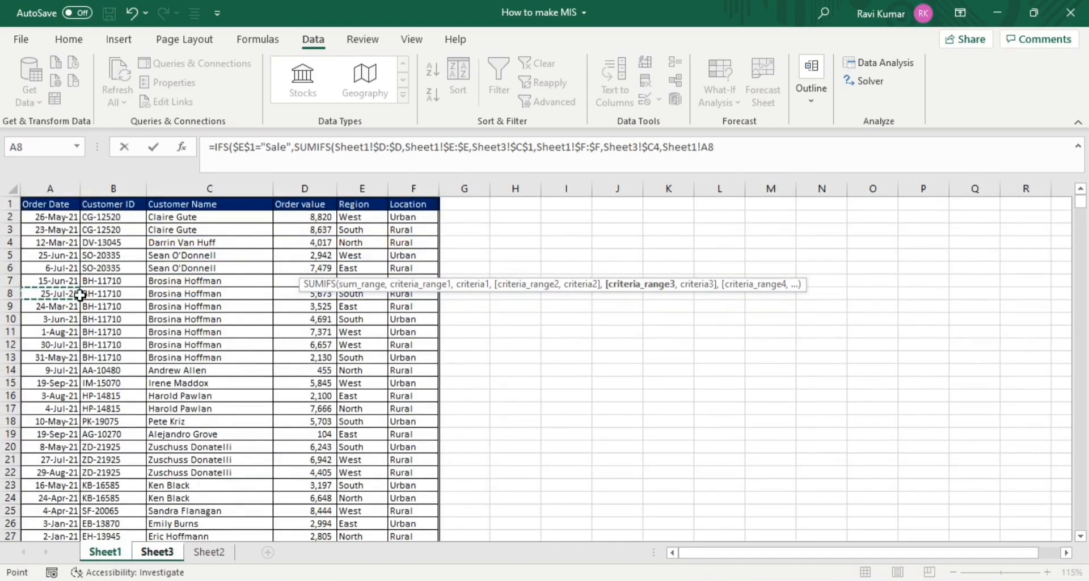
key(ctrl+space)
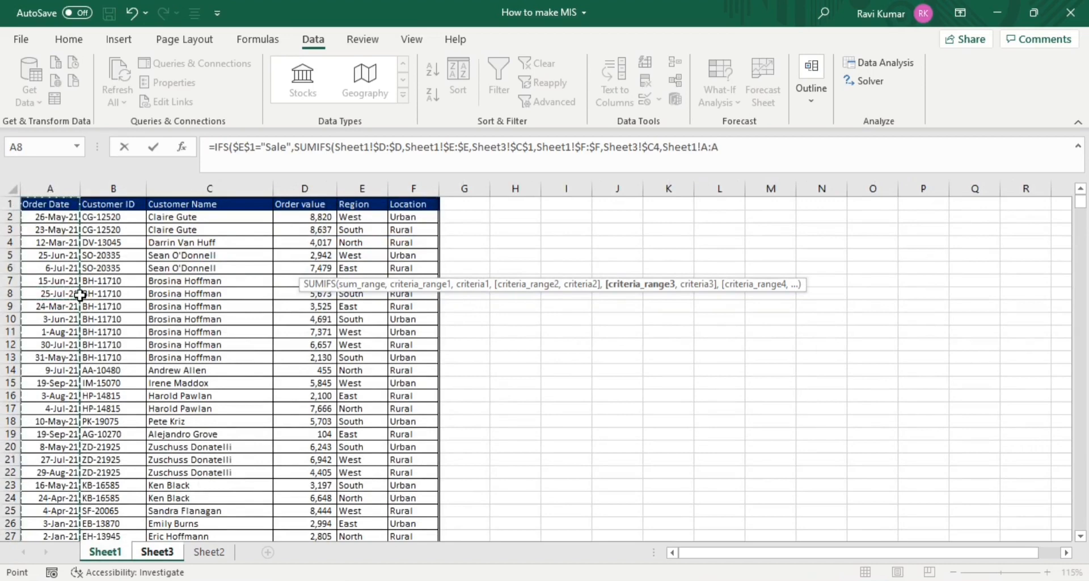
key(F4)
text(,)
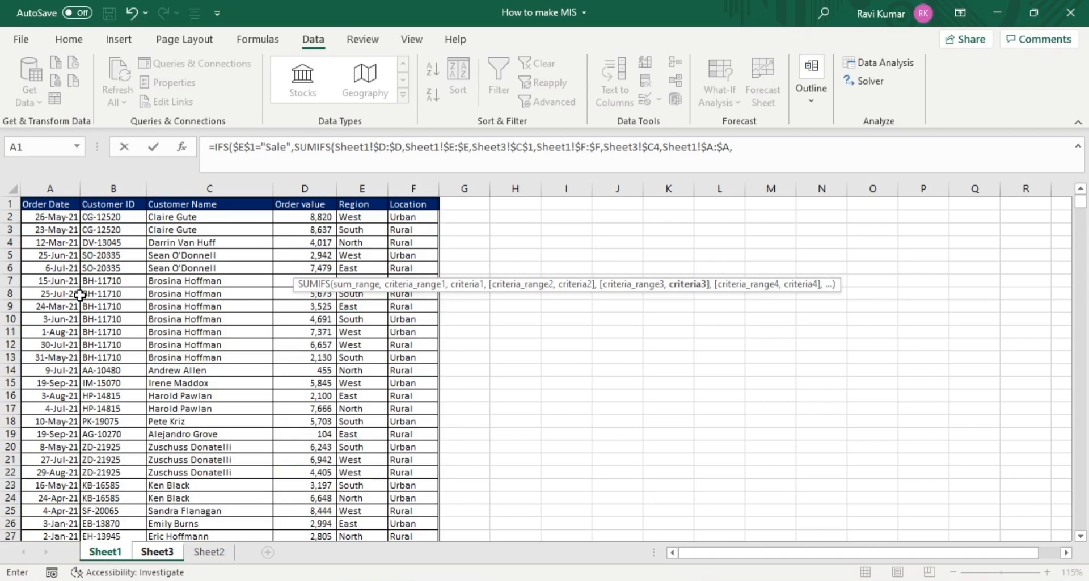
key(ctrl+Page_Down)
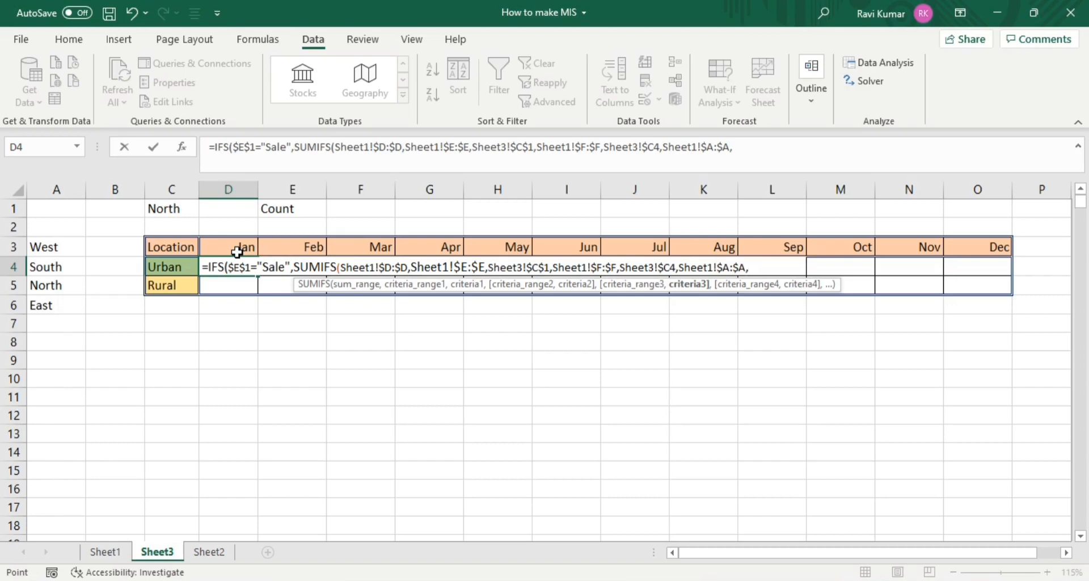
text(")
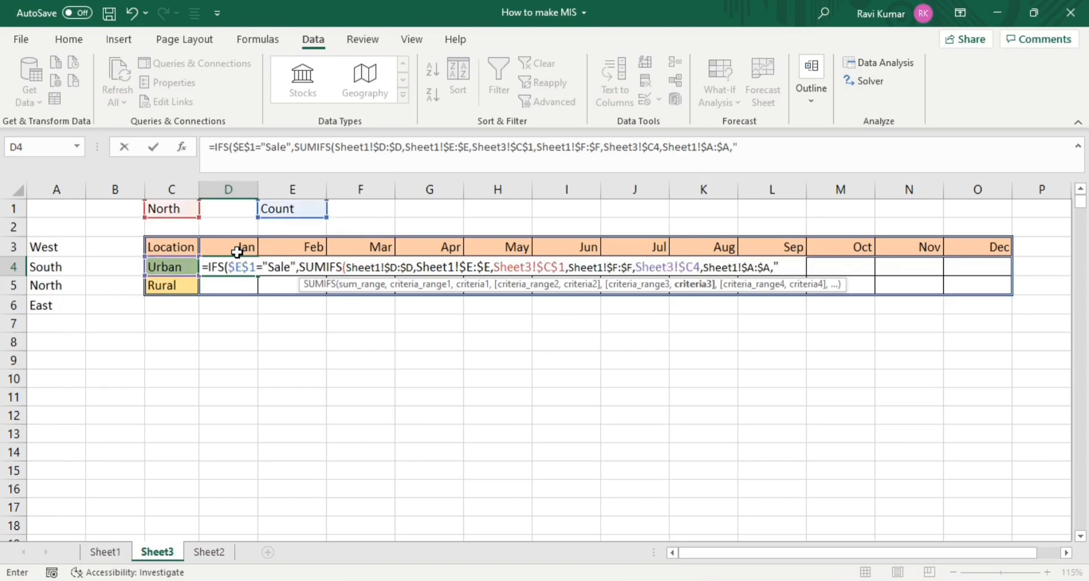
text(>=")
text(&)
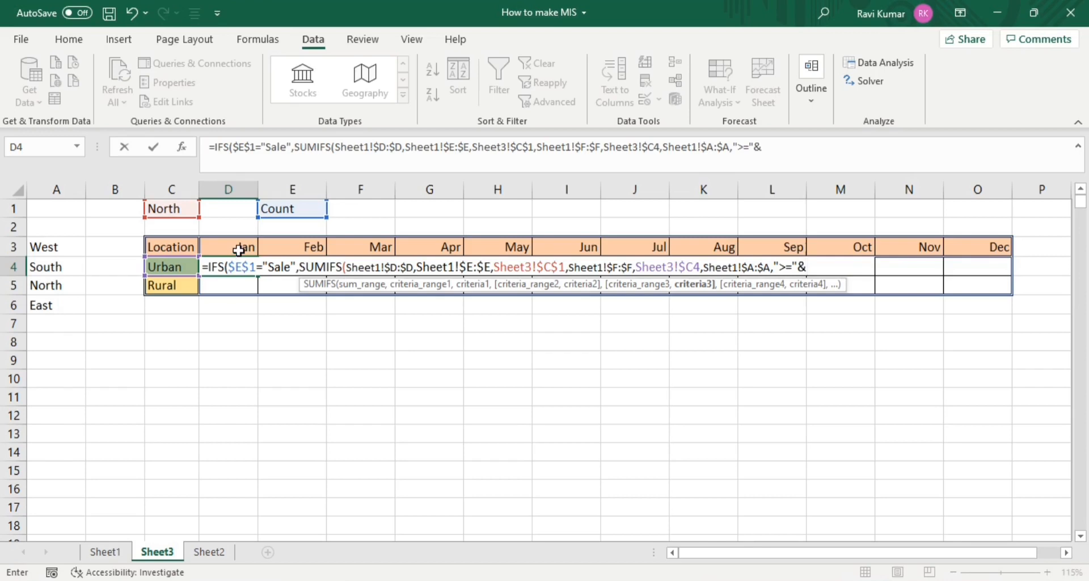
click(238, 249)
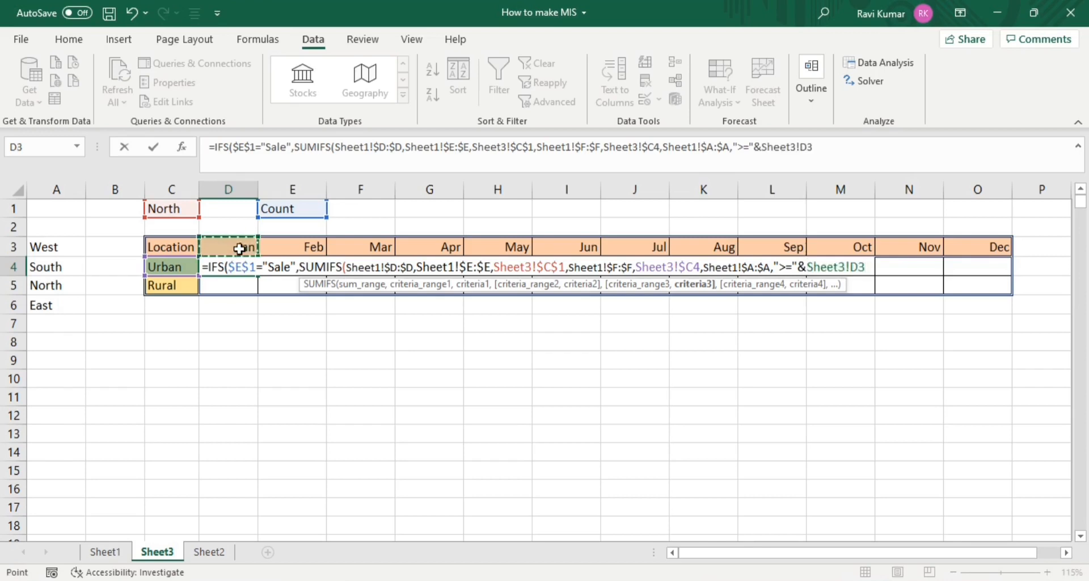
key(F4)
key(F4)
text(,)
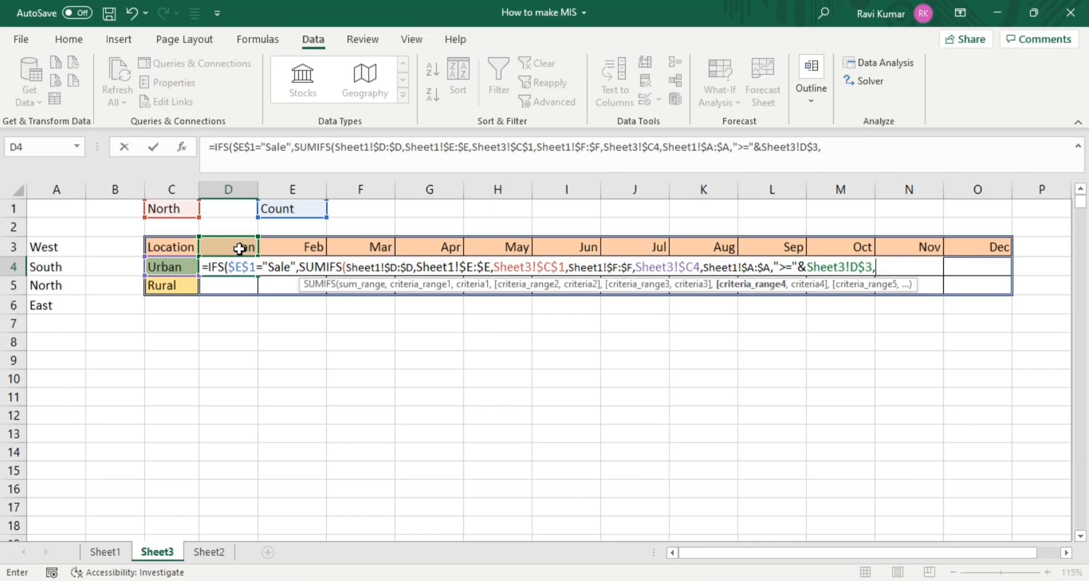
- Add Sheet1!$A:$A as the range of a second date condition in the SUMIFS and return to Sheet3
key(ctrl+Page_Up)
key(Left)
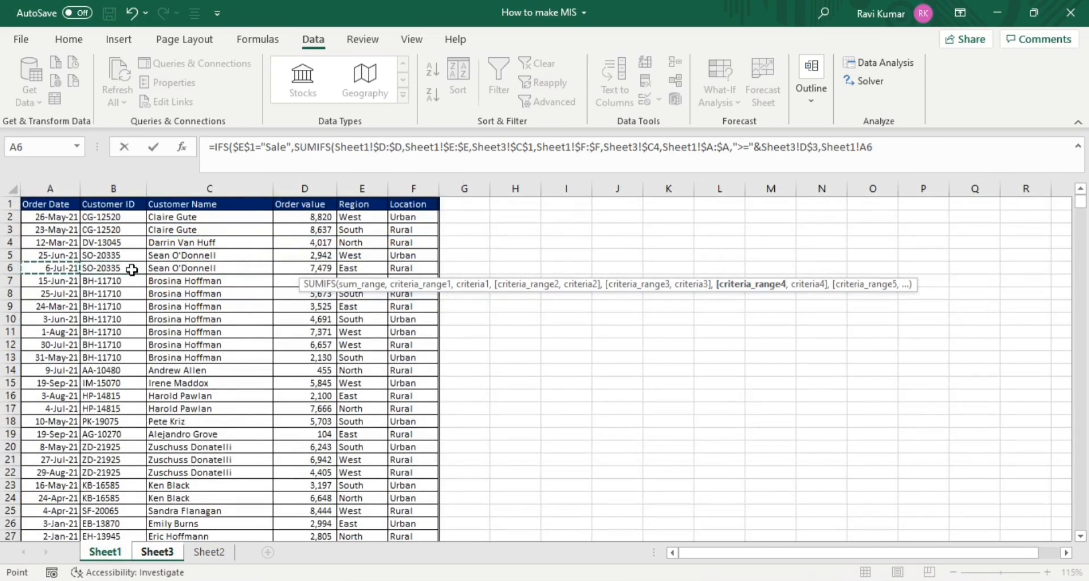
key(ctrl+space)
key(F4)
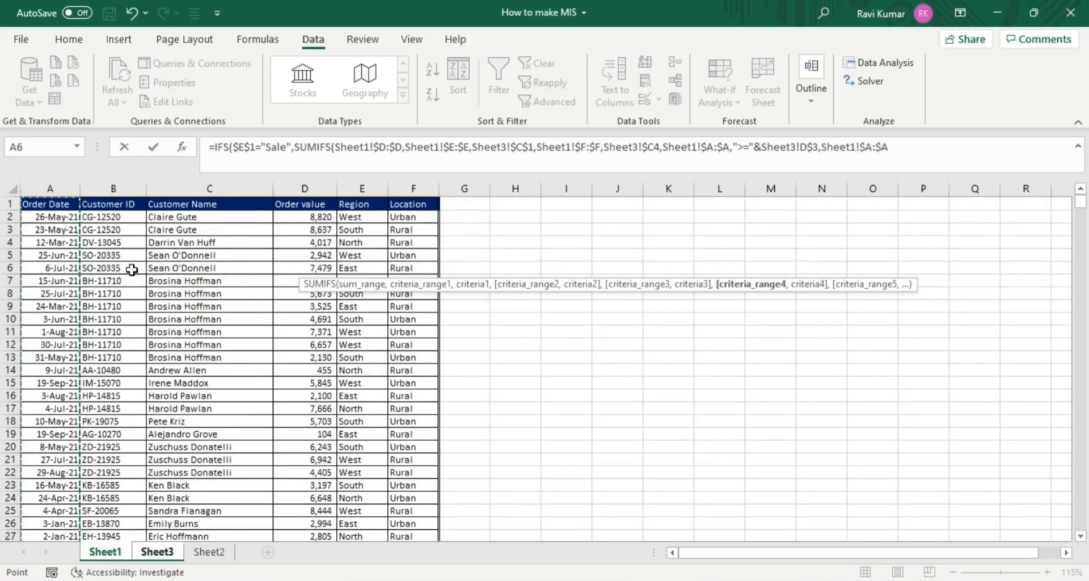
text(,)
key(ctrl+Page_Down)
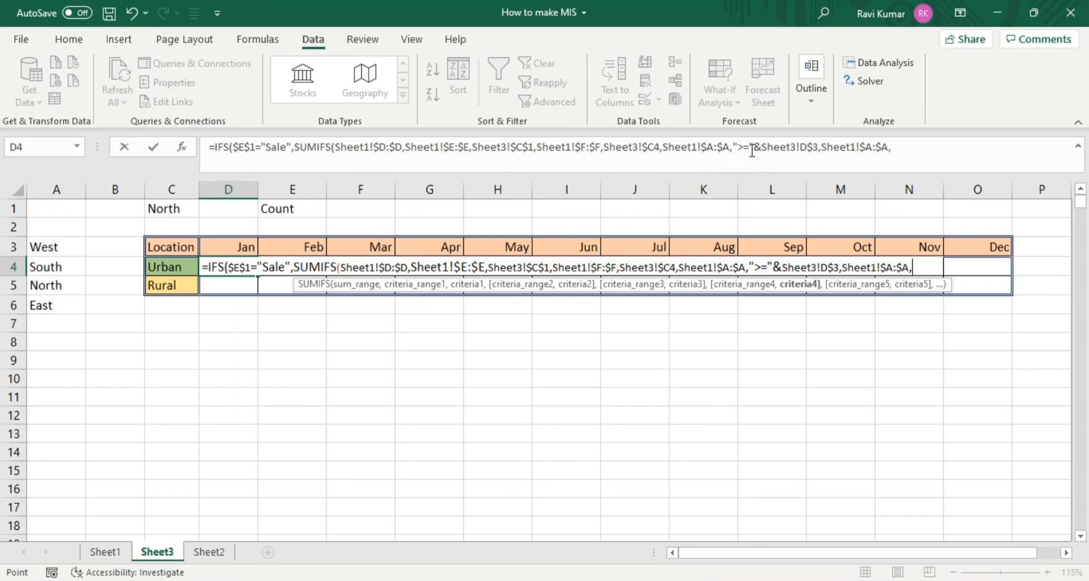
- Begin the end-date criterion with "<="&EOMONTH, using Sheet3!D$3 as the start date
text(")
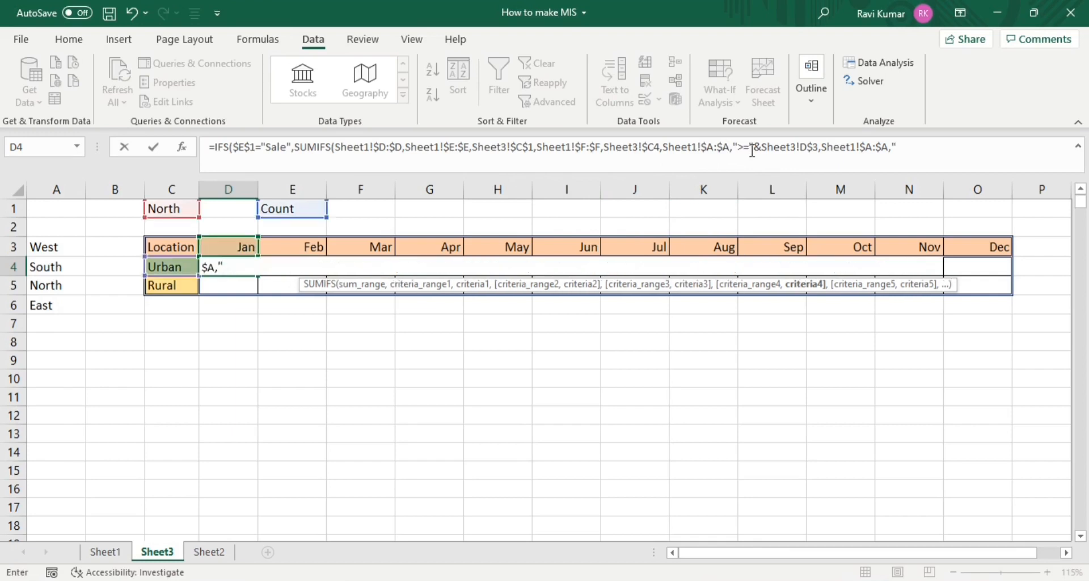
text(<=)
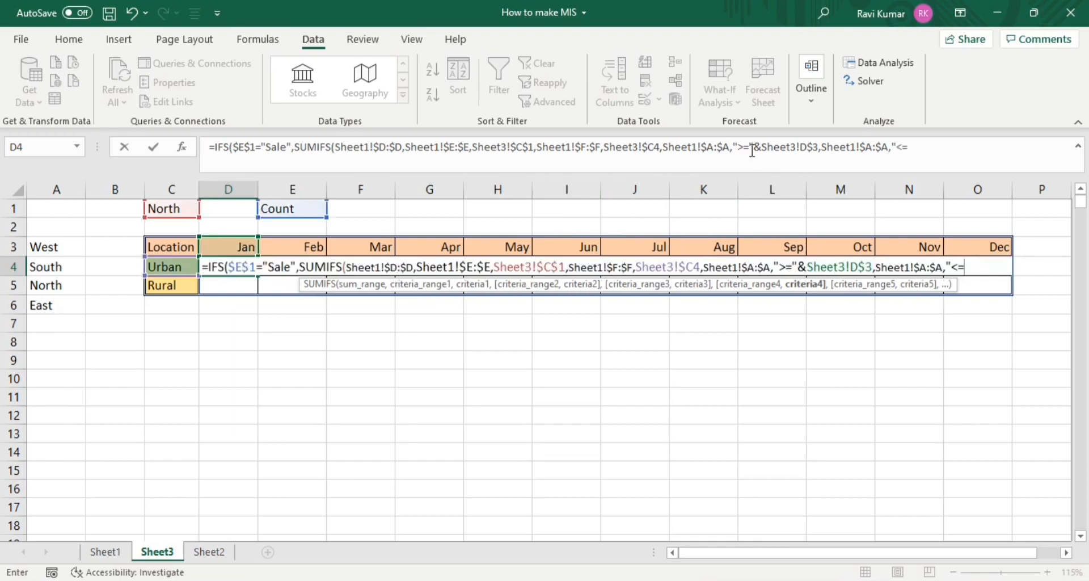
text("&)
text(eo)
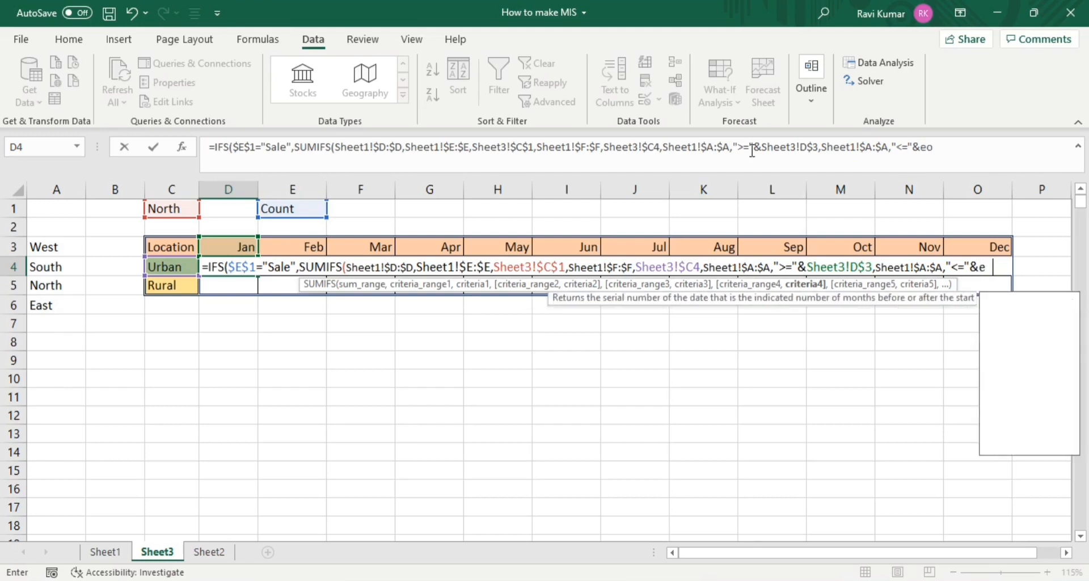
key(Tab)
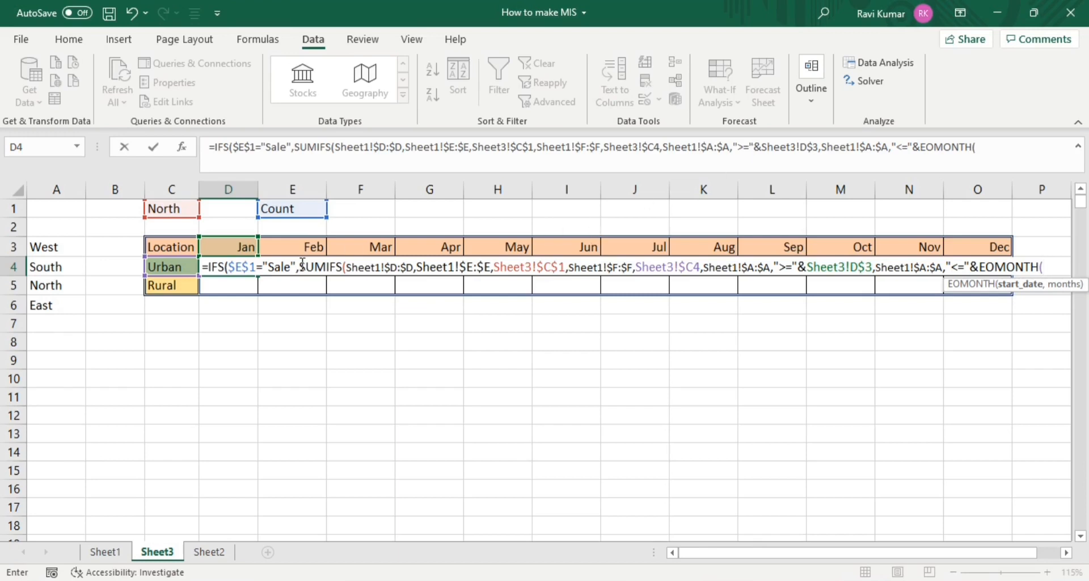
click(224, 249)
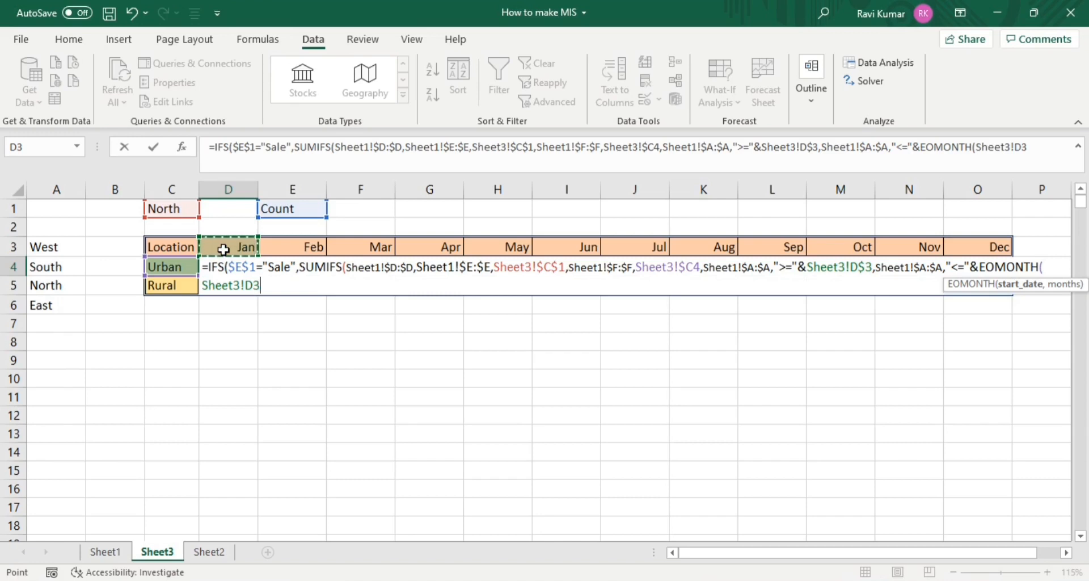
key(F4)
key(F4)
text(,)
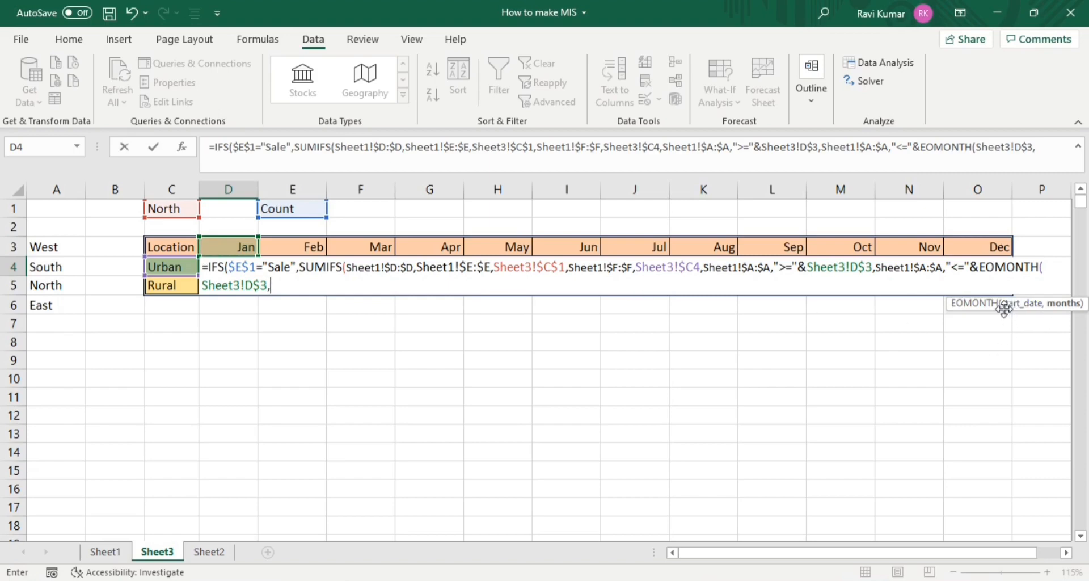
- Set the EOMONTH months argument to 0, close all parentheses and commit the IFS formula in D4
drag(1003, 308, 335, 337)
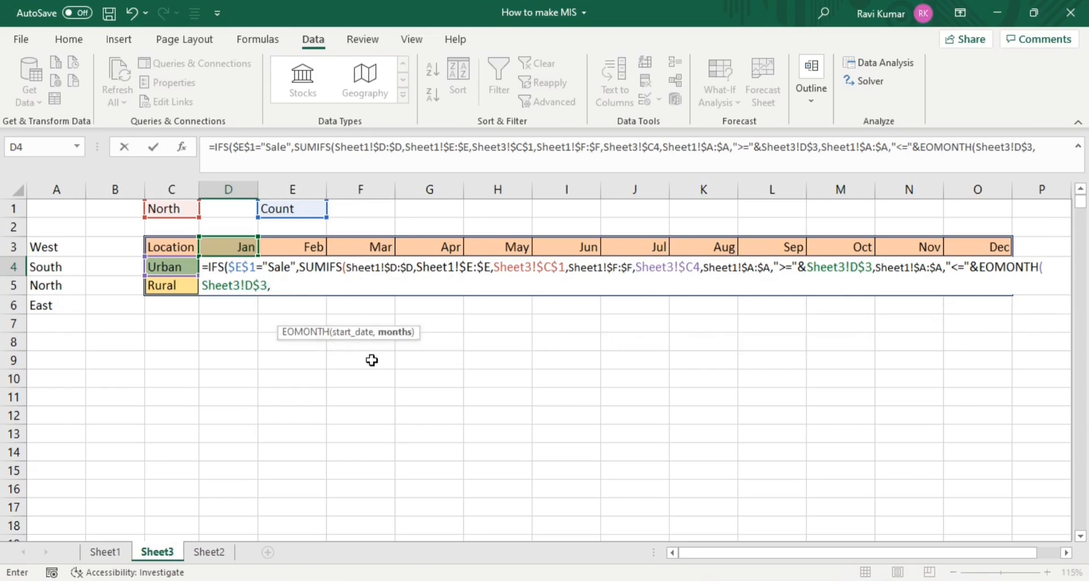
text(1)
key(BackSpace)
text(2)
key(BackSpace)
text(0)
text())
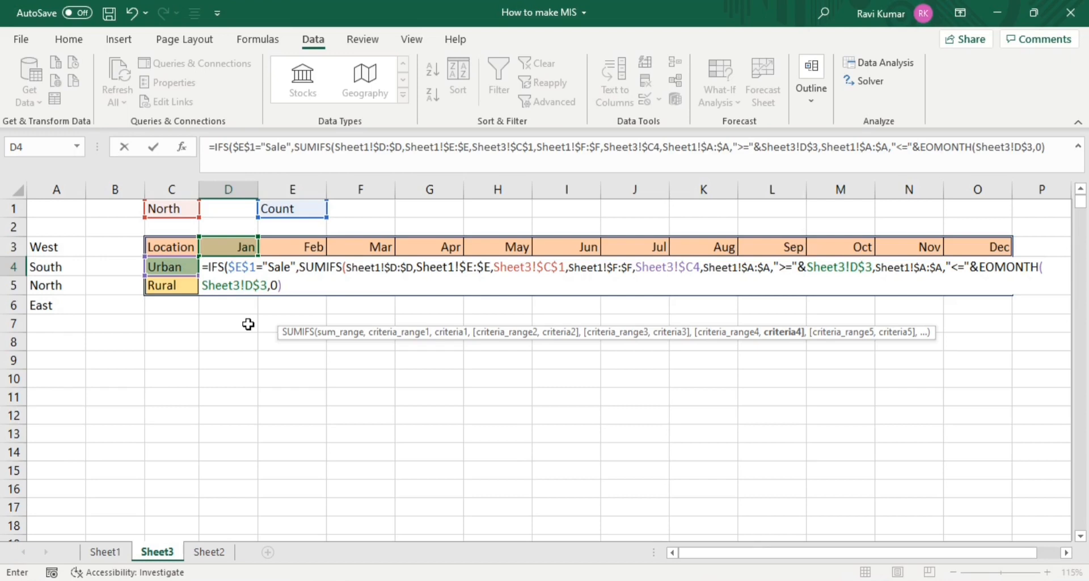
text())
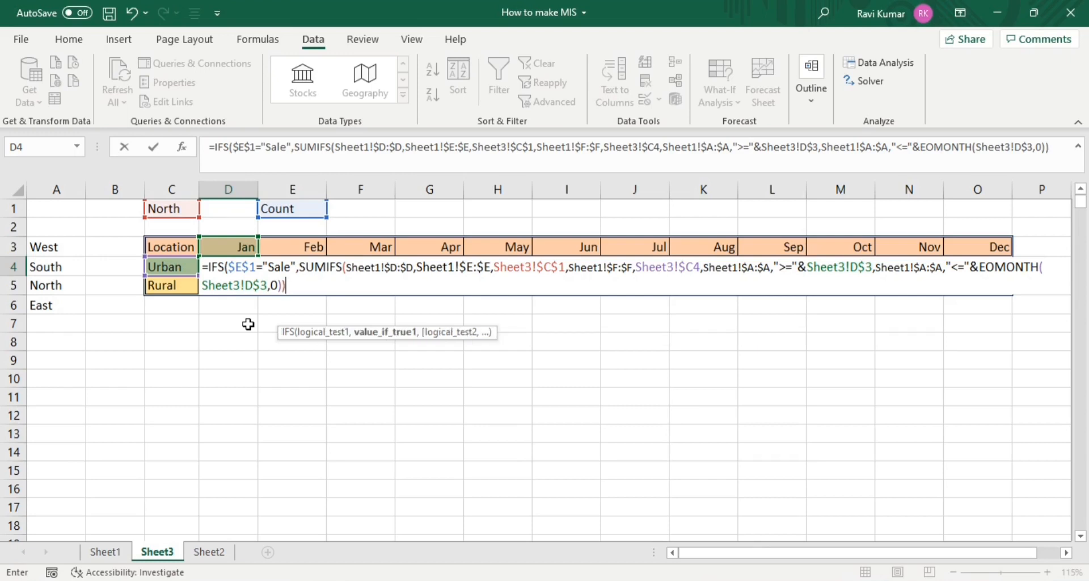
text())
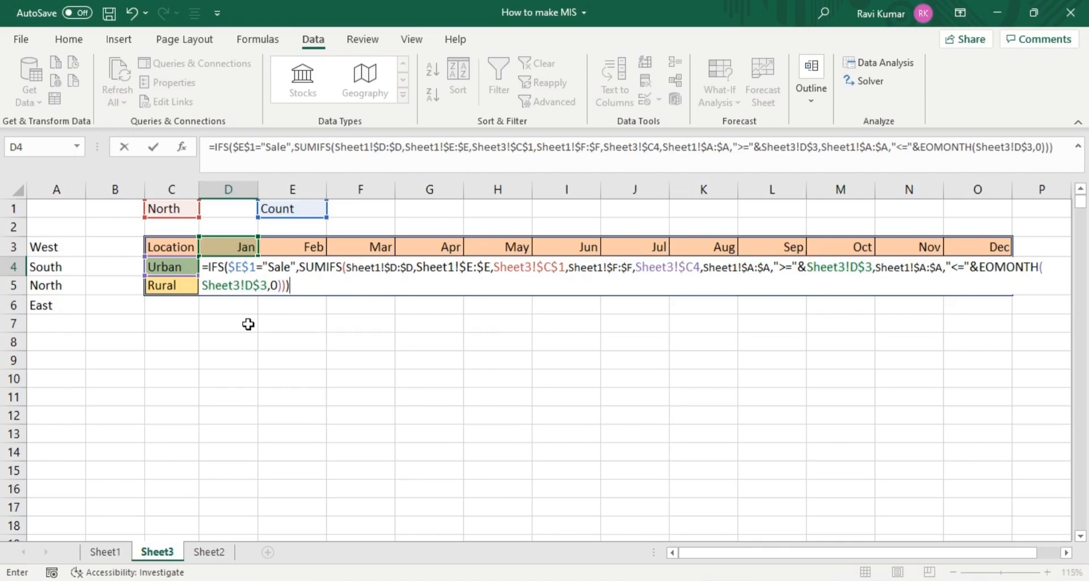
key(Return)
key(Up)
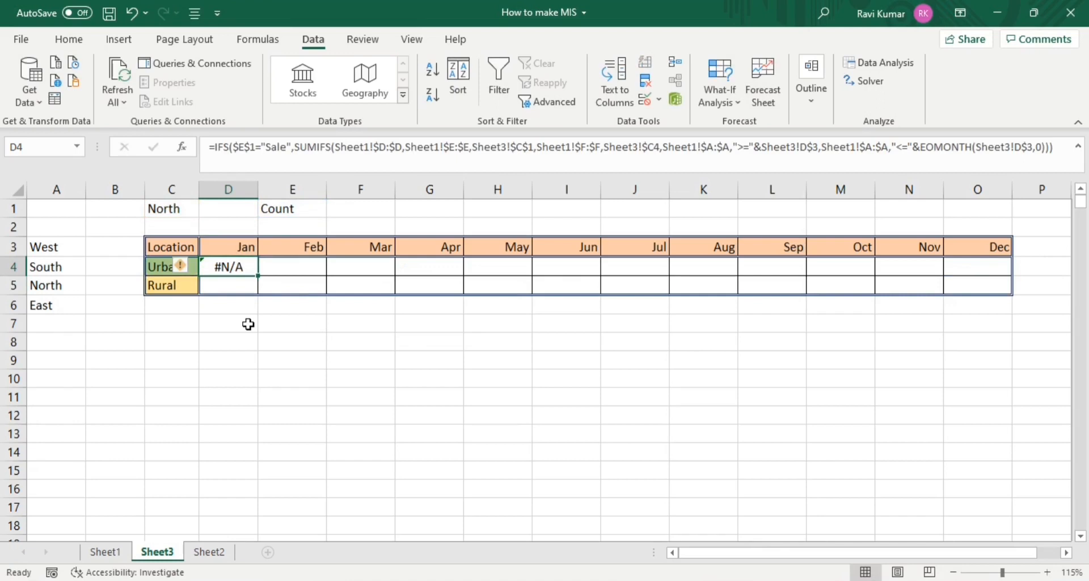
- Set the measure selector in E1 to Sale and auto-fit the width of column D
key(Up)
key(Up)
key(Up)
key(Right)
key(alt+Down)
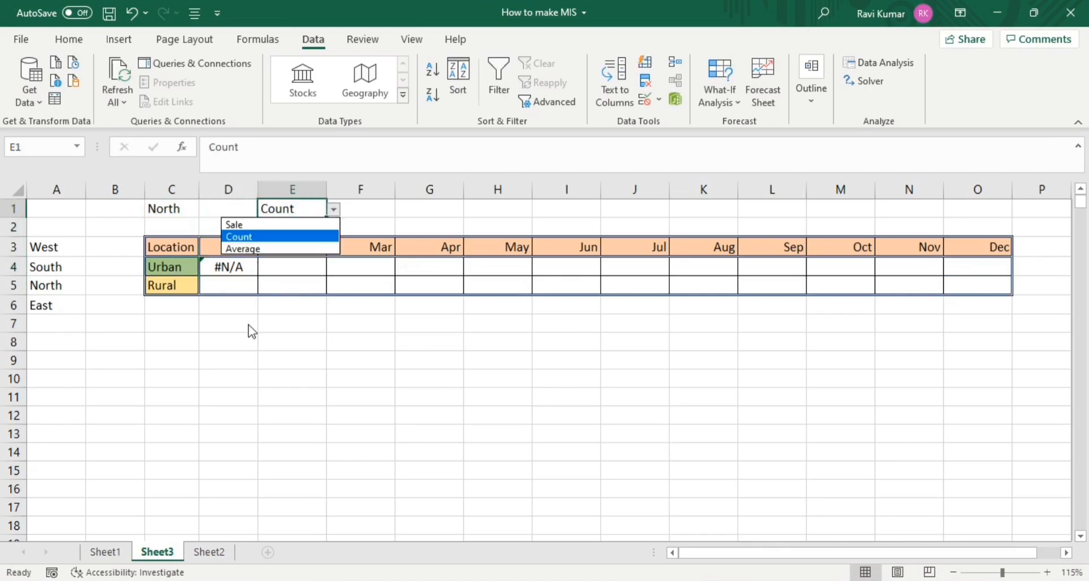
key(Up)
key(Return)
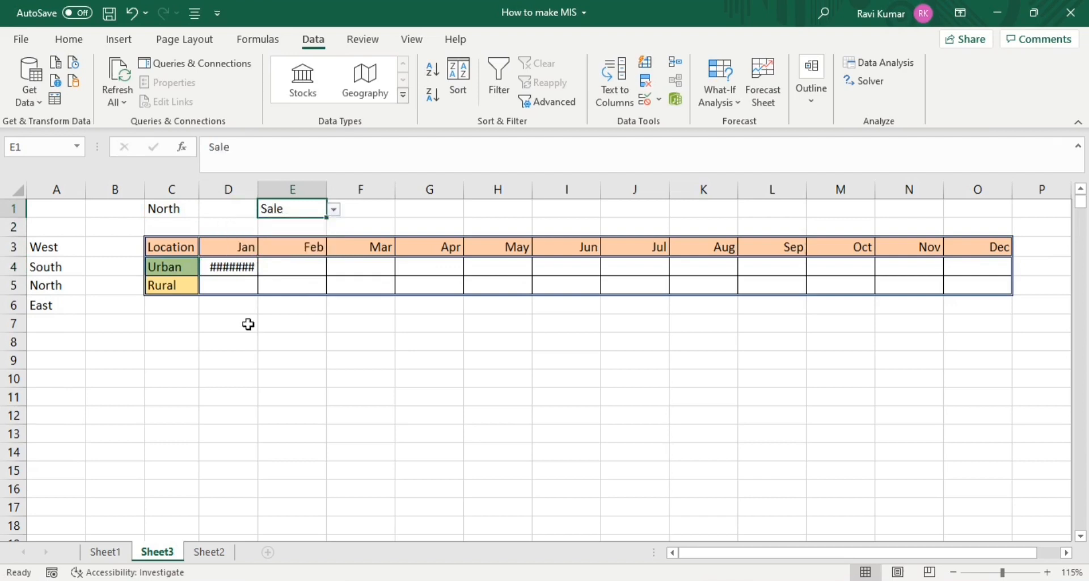
double_click(258, 191)
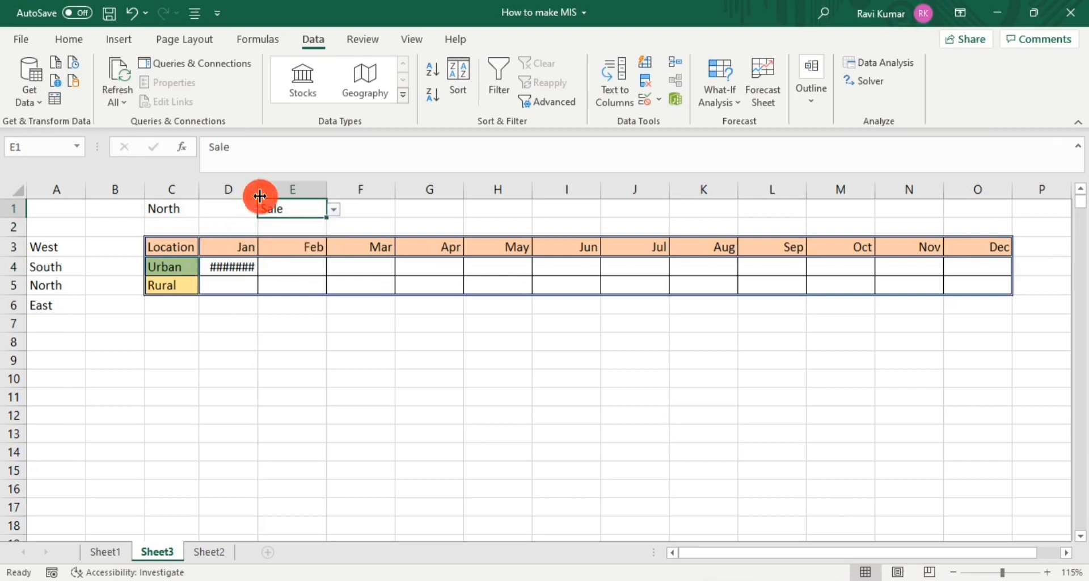
- Copy the January Urban formula from D4 into the Rural cell D5, pasting formulas only
click(226, 270)
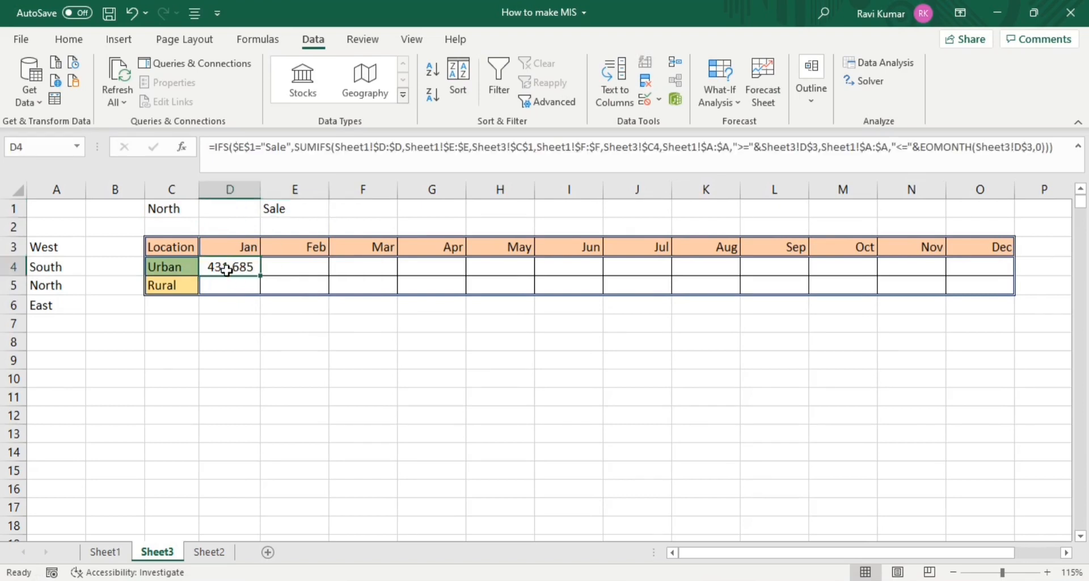
key(ctrl+c)
key(Down)
key(ctrl+alt+v)
key(Return)
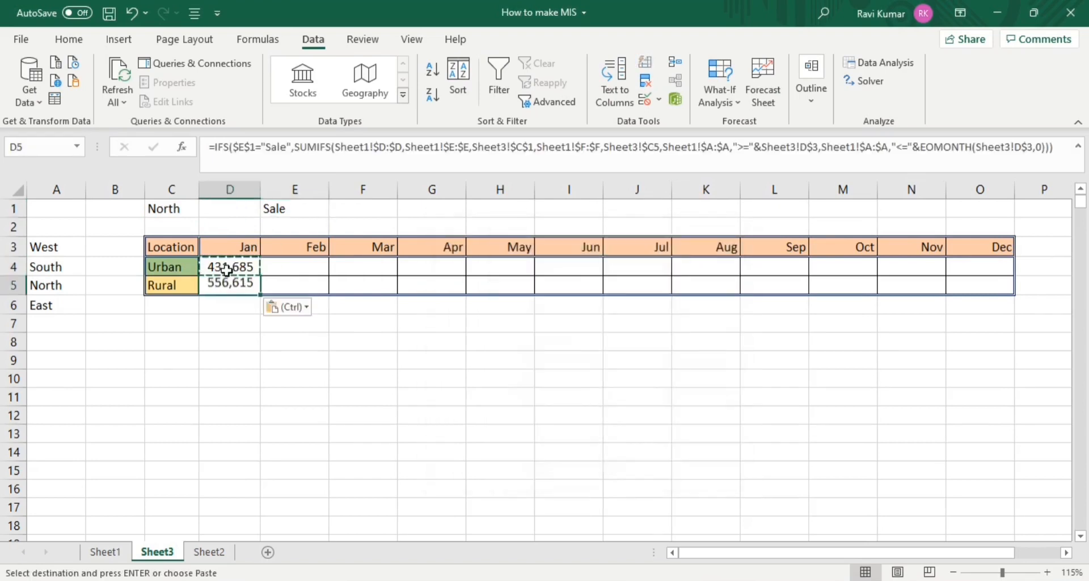
key(Escape)
key(Down)
key(Up)
key(Up)
key(shift+Down)
key(shift+Right)
key(shift+Right)
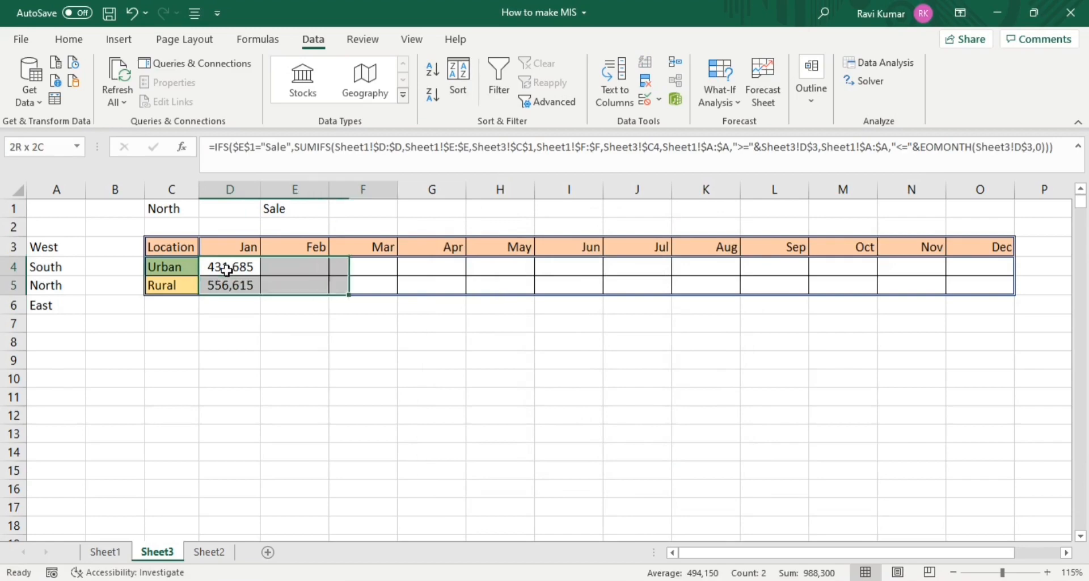
key(shift+Right)
key(shift+Right)
key(shift+Right)
key(shift+Right)
key(shift+Right)
key(shift+Right)
key(shift+Right)
key(shift+Right)
key(shift+Right)
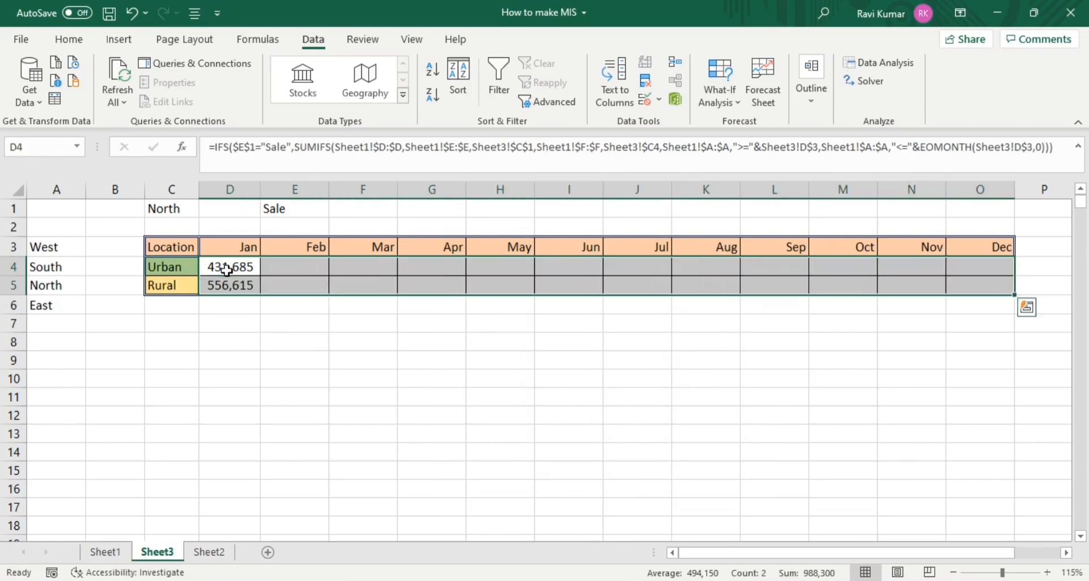
- Copy the January formulas in D4:D5 across D4:O5 through December, pasting formulas only
click(226, 270)
key(shift+Down)
key(ctrl+c)
key(shift+Right)
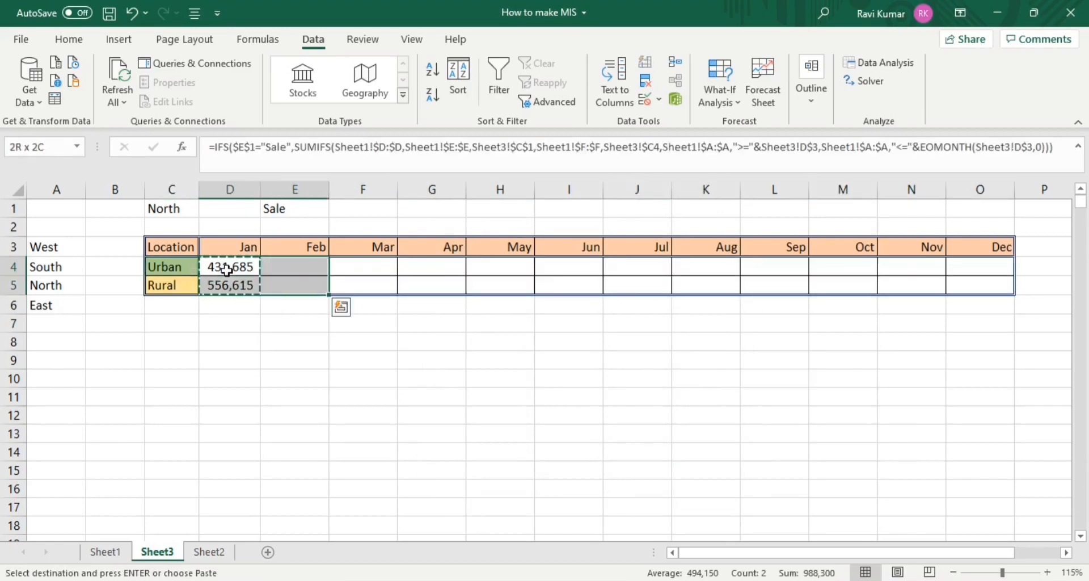
key(shift+Right)
key(shift+Right)
key(shift+Right)
key(shift+Right)
key(shift+Right)
key(shift+Right)
key(shift+Right)
key(shift+Right)
key(shift+Right)
key(shift+Right)
key(ctrl+alt+v)
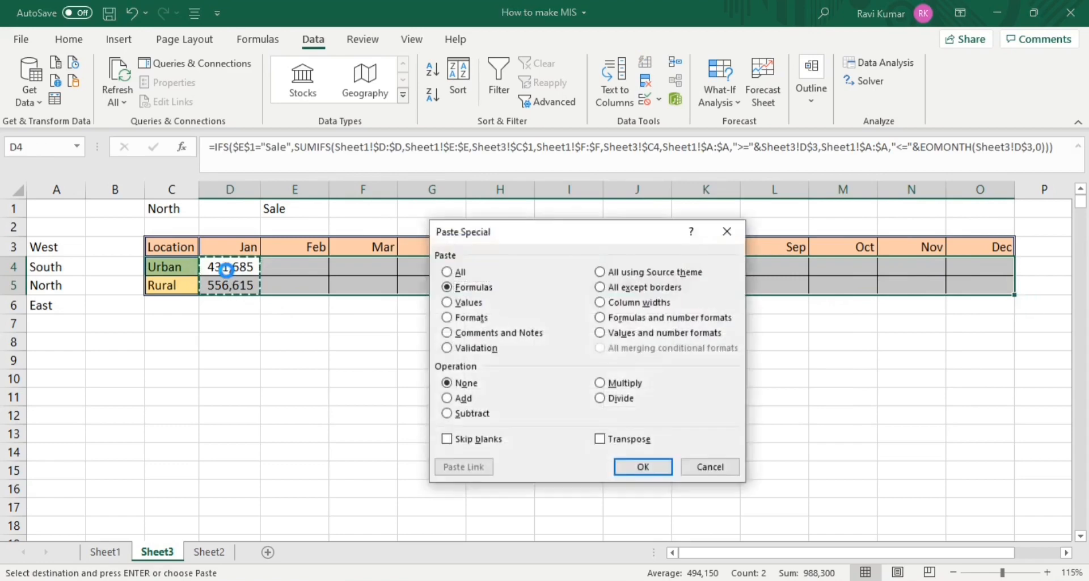
key(Return)
- Set the region selector in C1 to West
key(Right)
key(Right)
key(Right)
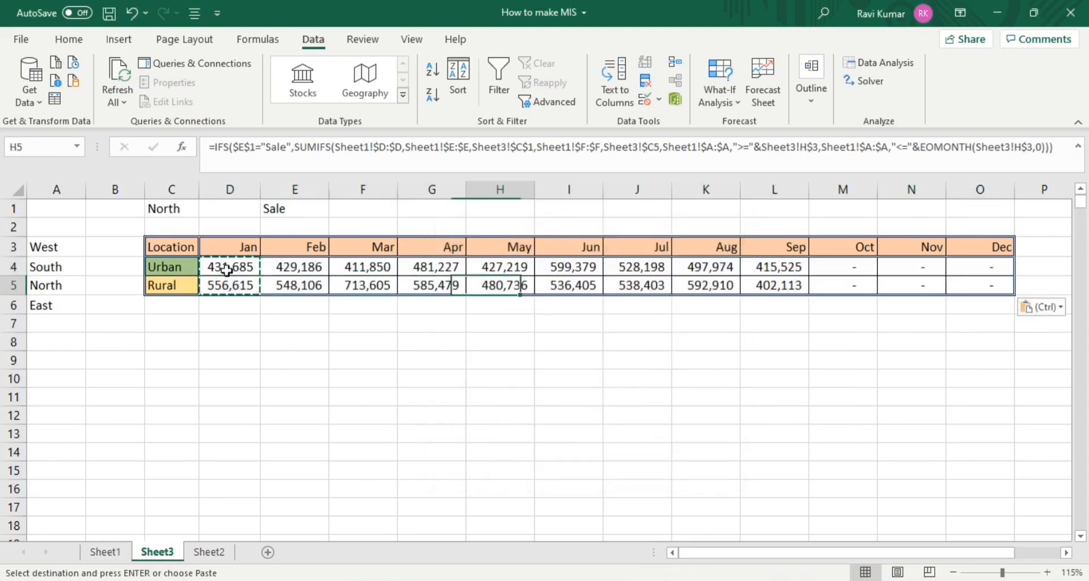
key(Up)
key(Left)
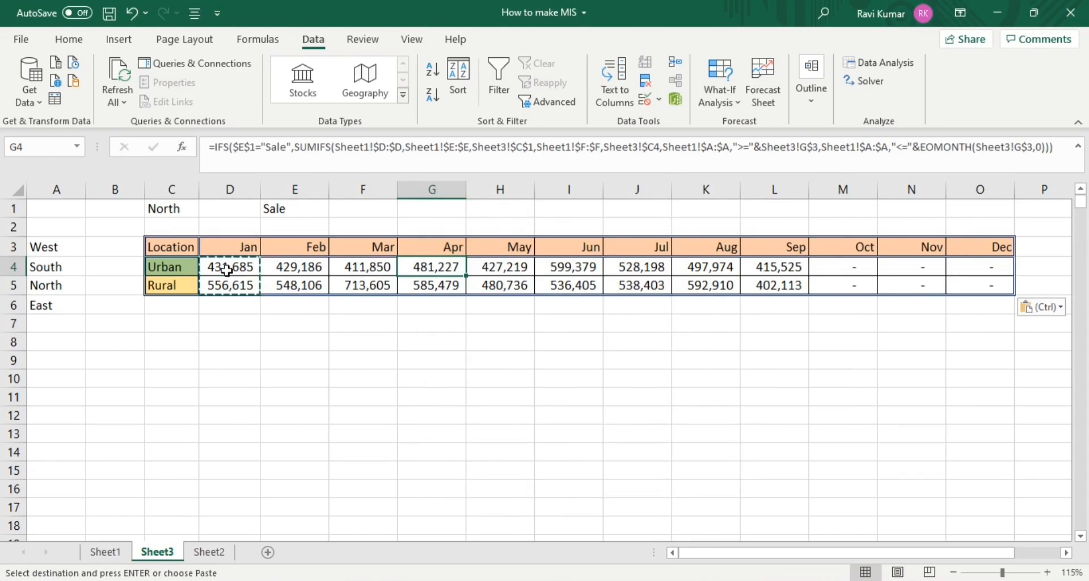
key(Up)
key(Up)
key(Up)
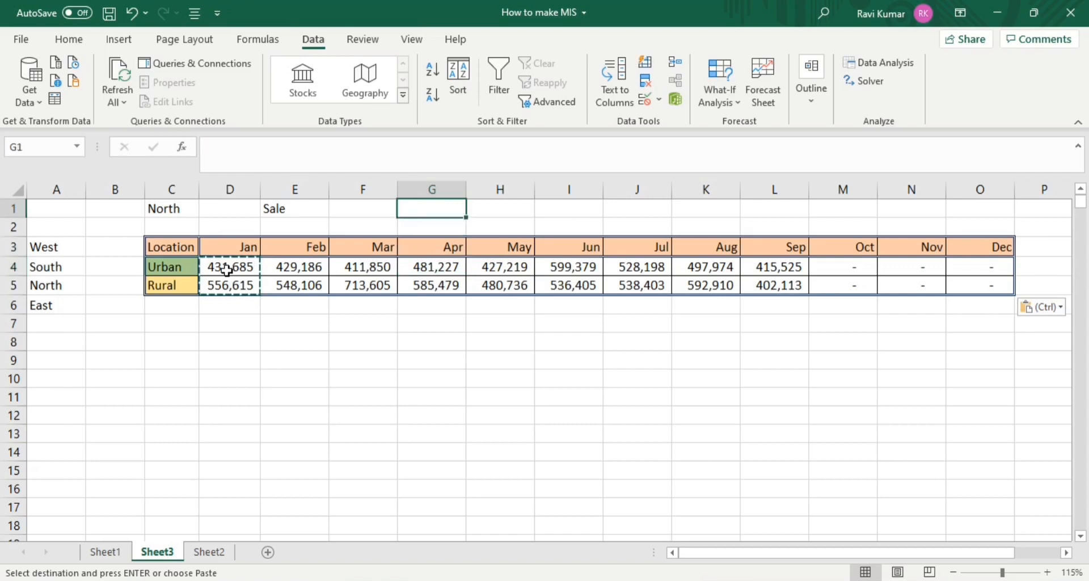
key(Left)
key(Left)
key(Left)
key(Left)
key(alt+Down)
key(Up)
key(Up)
key(Return)
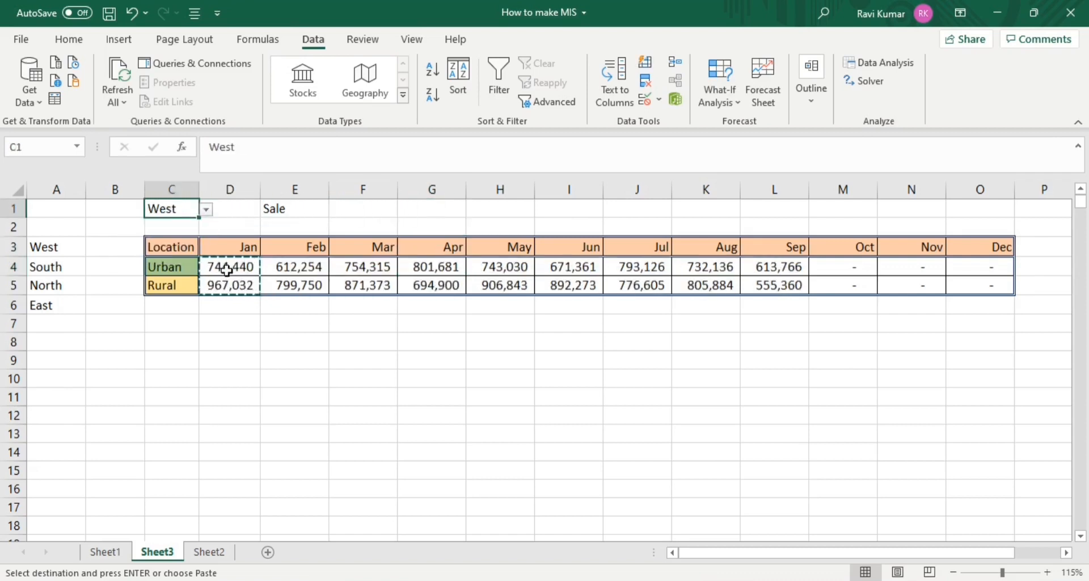
- Clear the copy marker and select the May Urban cell H4 to examine its formula
click(500, 270)
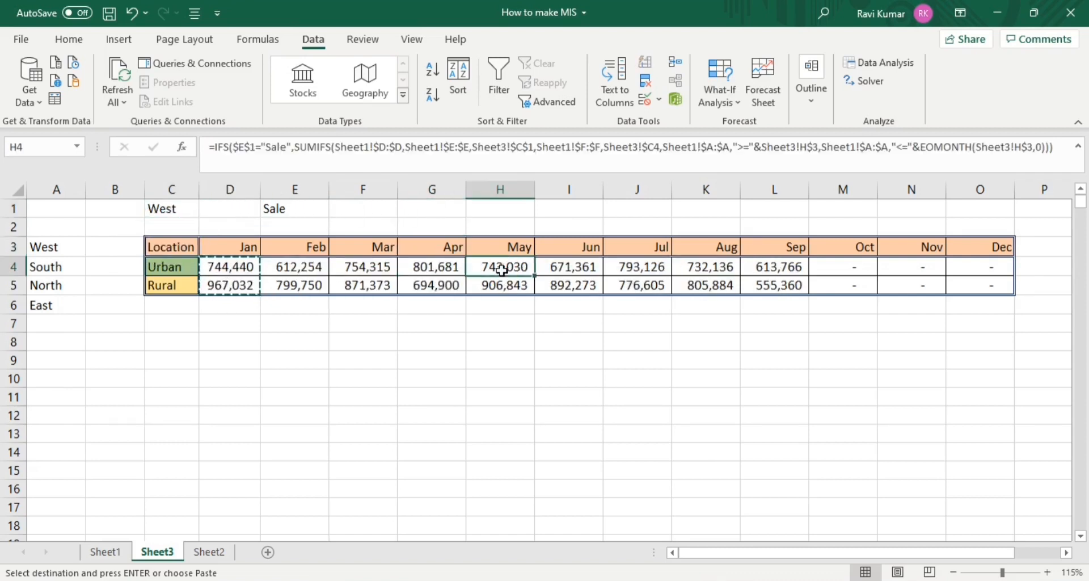
key(Escape)
click(152, 269)
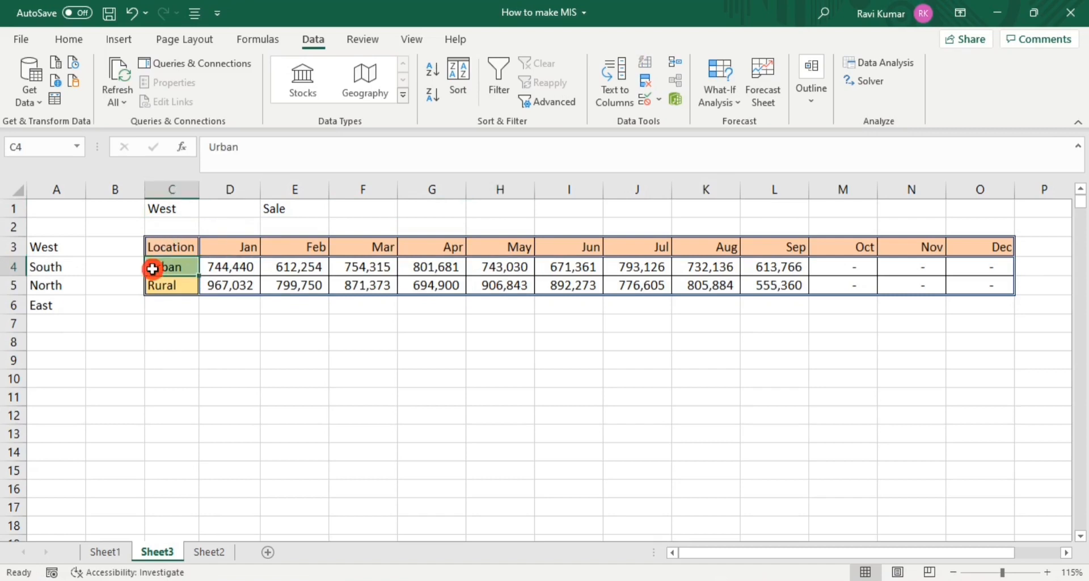
click(512, 274)
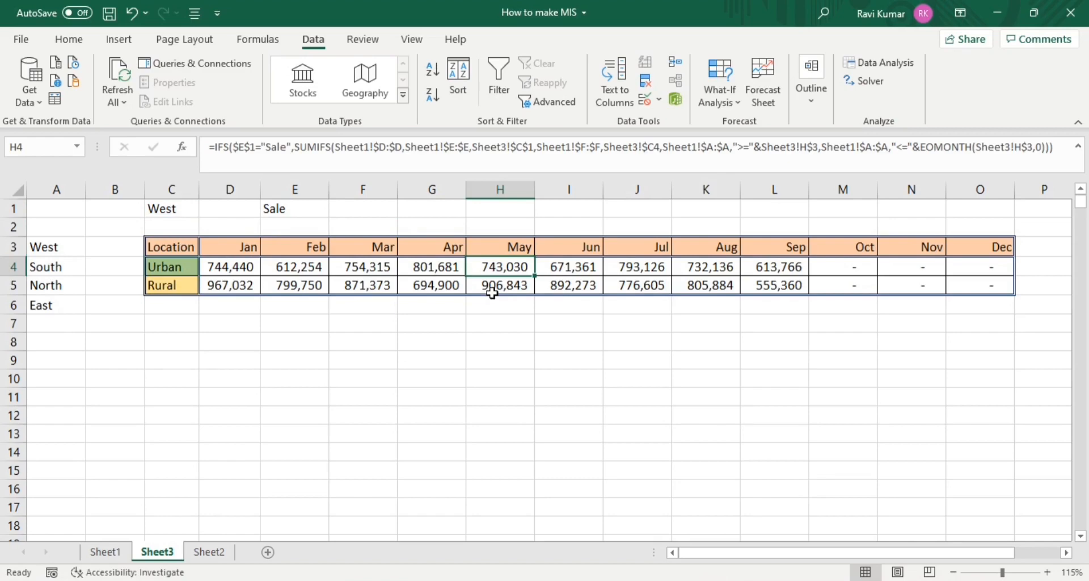
- Turn on filtering for the Sheet1 order data and filter the Region column to West only
key(ctrl+Page_Up)
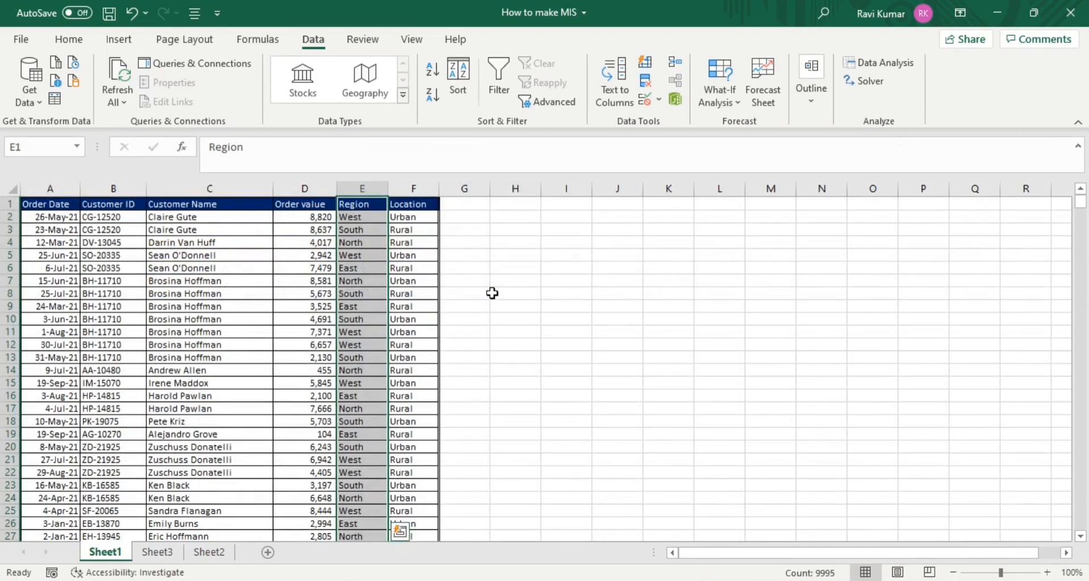
key(ctrl+shift+l)
key(alt+Down)
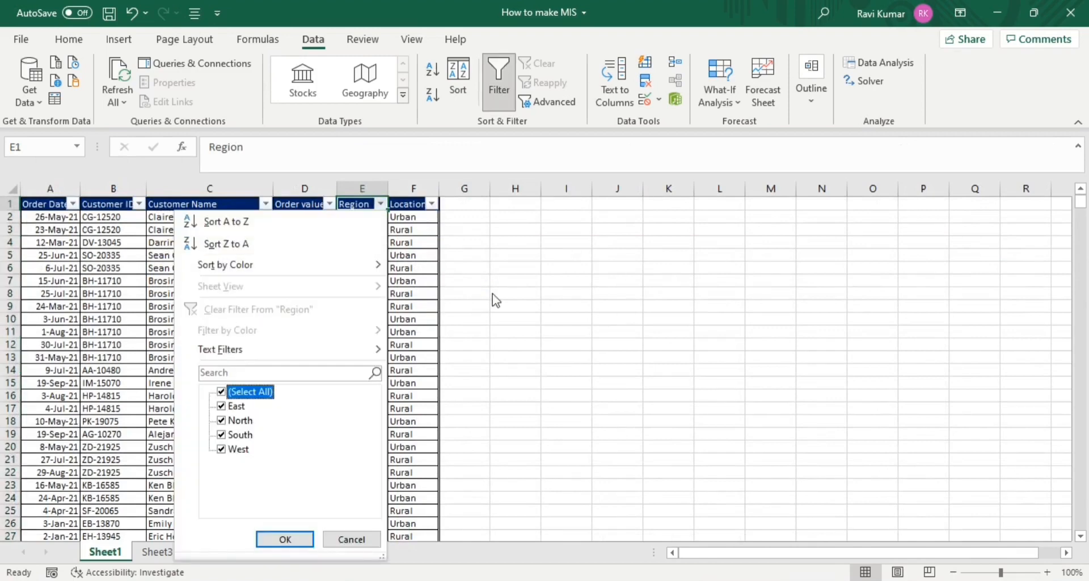
key(space)
key(Down)
key(Down)
key(Down)
key(Down)
key(space)
key(Return)
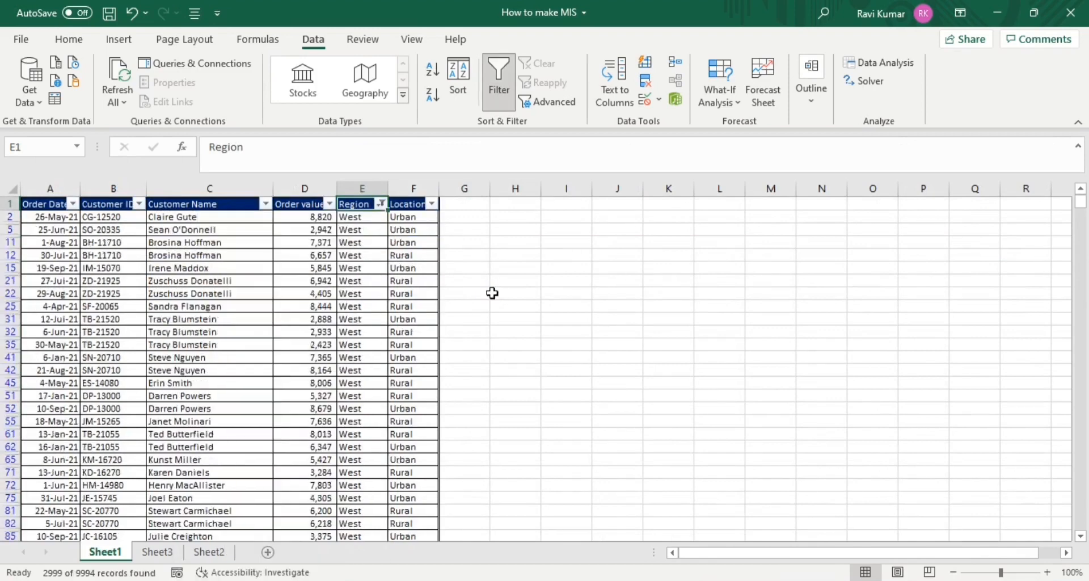
- Filter the Location column on Sheet1 to Urban only
key(Right)
key(alt+Down)
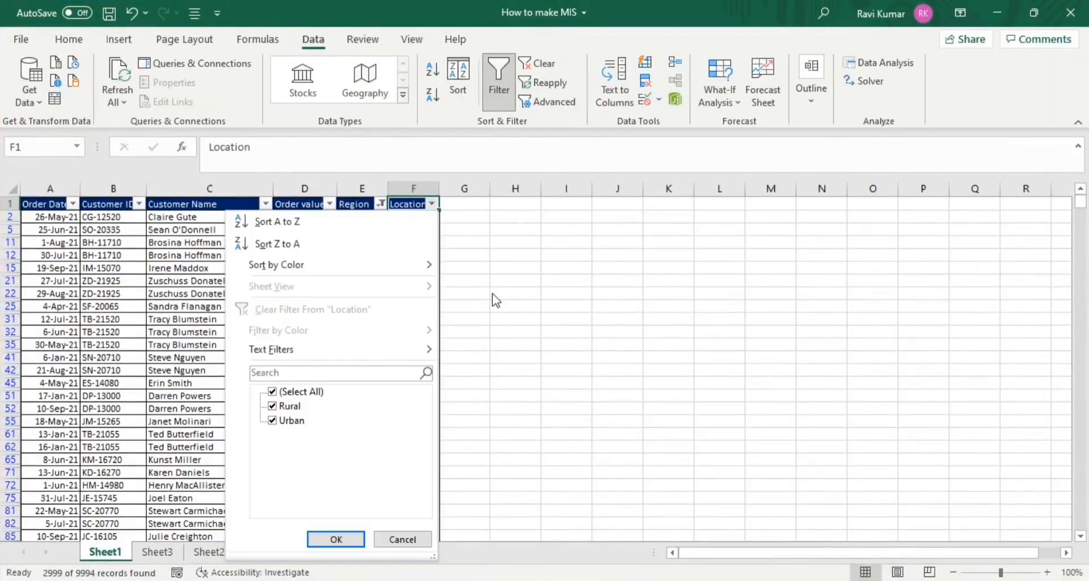
key(Up)
key(Down)
key(Down)
key(space)
key(Down)
key(Down)
key(space)
key(Return)
key(ctrl+Left)
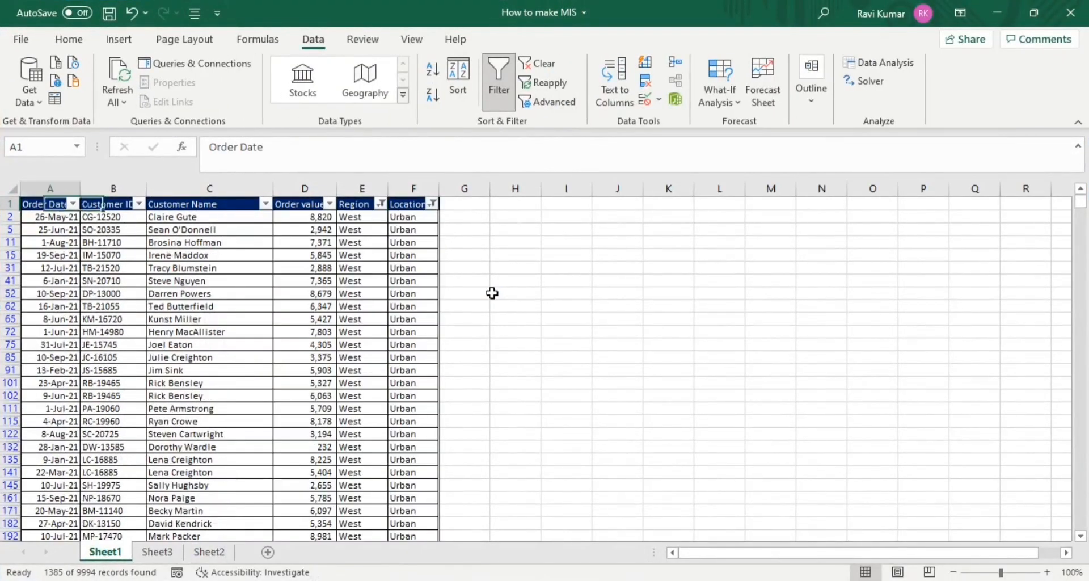
- Filter the Order Date column on Sheet1 to May only
key(alt+Down)
key(Down)
key(Down)
key(Down)
key(Down)
key(Down)
key(Down)
key(Down)
key(Down)
key(Down)
key(Escape)
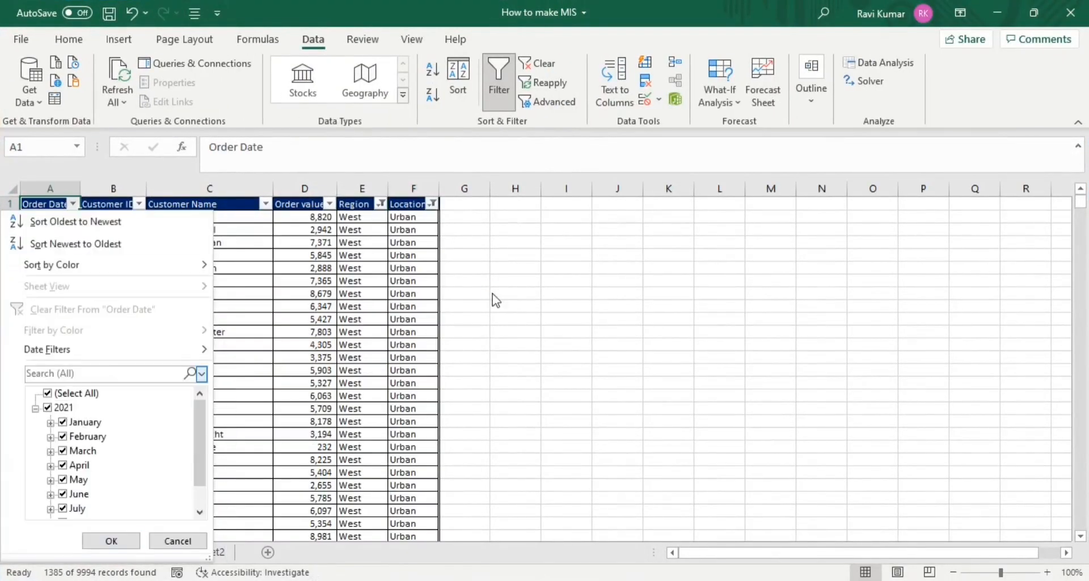
key(Down)
key(space)
key(Down)
key(Down)
key(Down)
key(Down)
key(Down)
key(Down)
key(Down)
key(space)
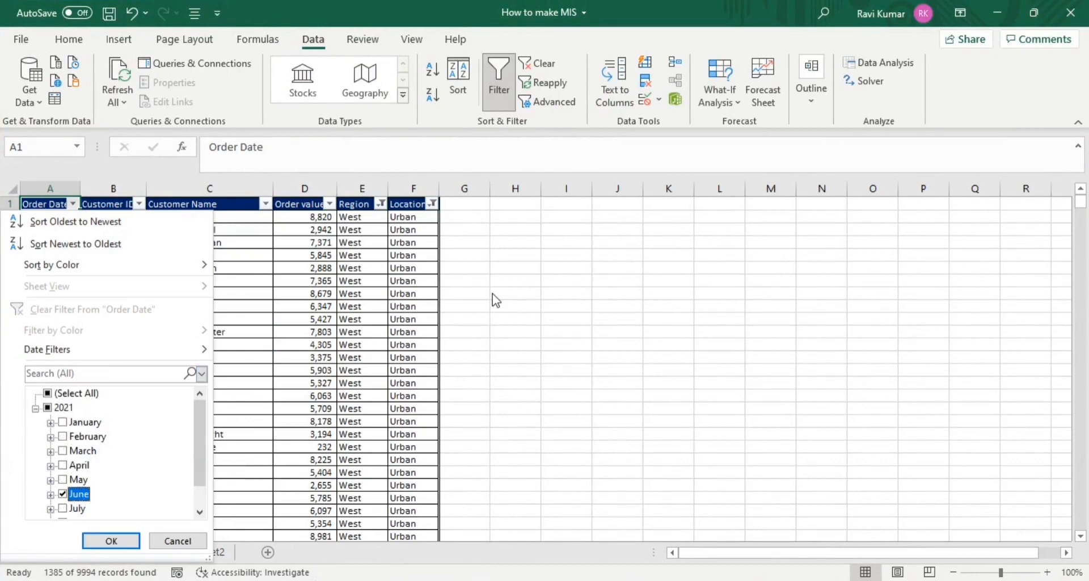
key(space)
key(Up)
key(space)
key(Return)
- Select all filtered May order values on Sheet1 to read their sum and compare it with the May Urban figure on Sheet3
key(Down)
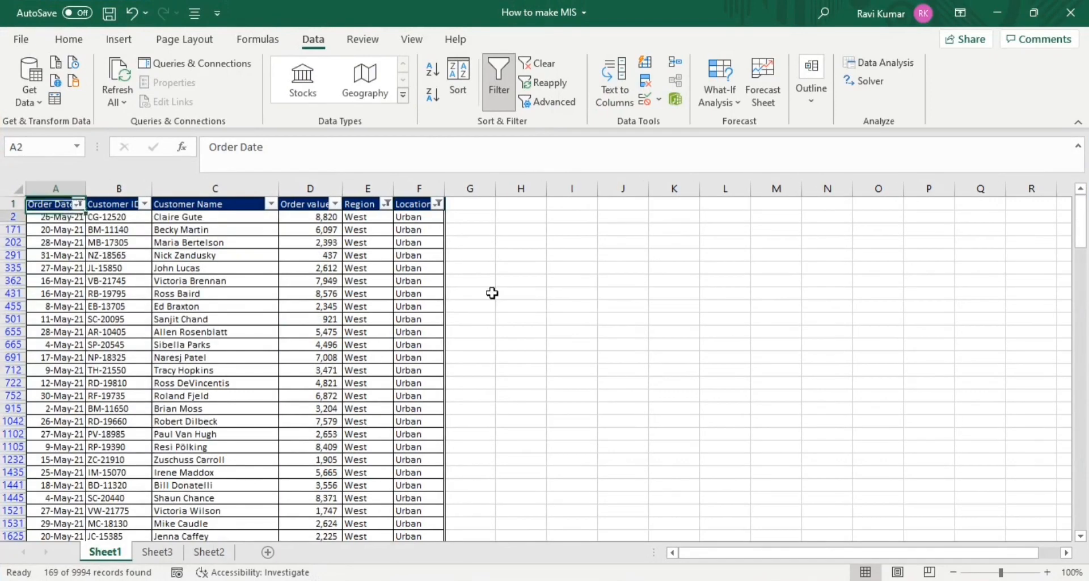
key(Right)
key(Right)
key(Right)
key(Right)
key(Left)
key(shift+Down)
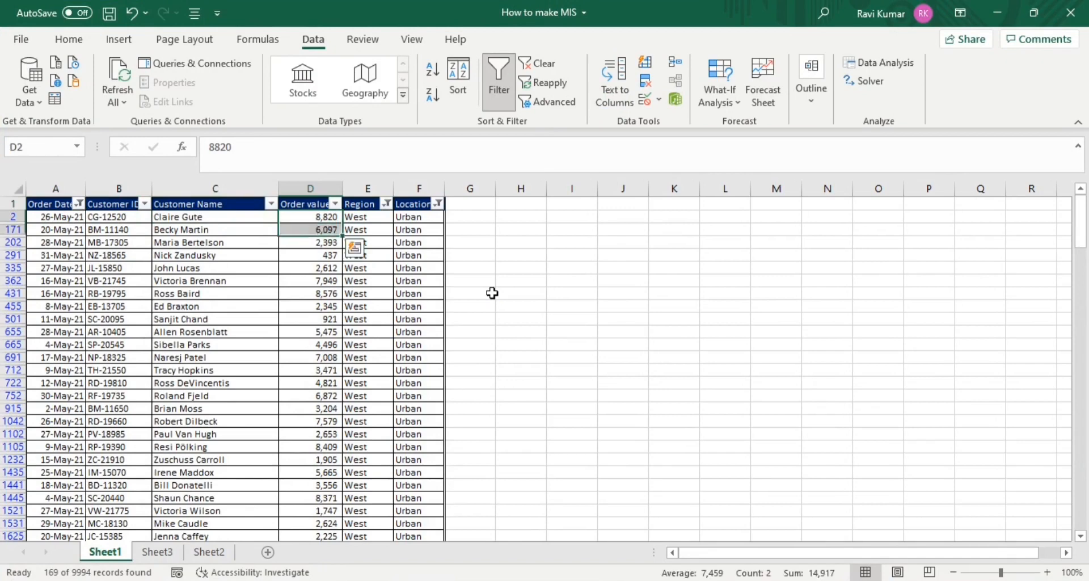
key(ctrl+shift+Down)
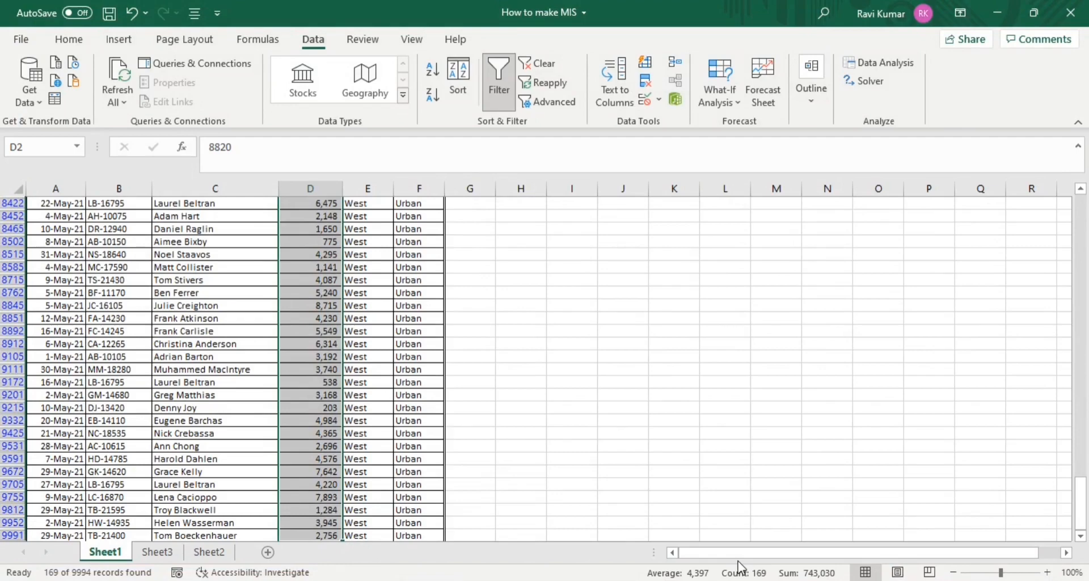
key(ctrl+Page_Down)
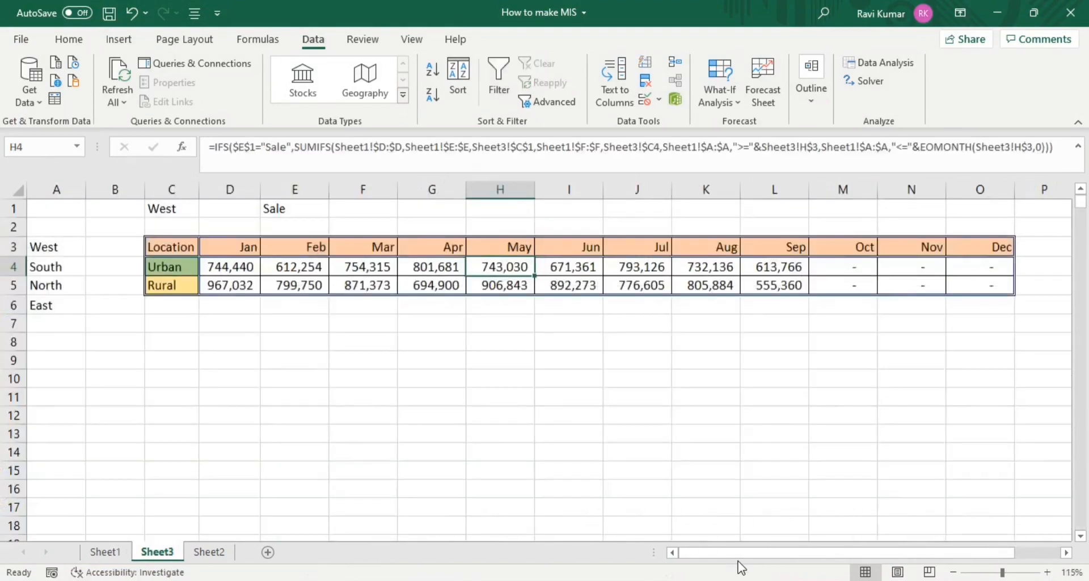
- Select the April Urban cell on Sheet3 and change the Order Date filter on Sheet1 to April only
key(Left)
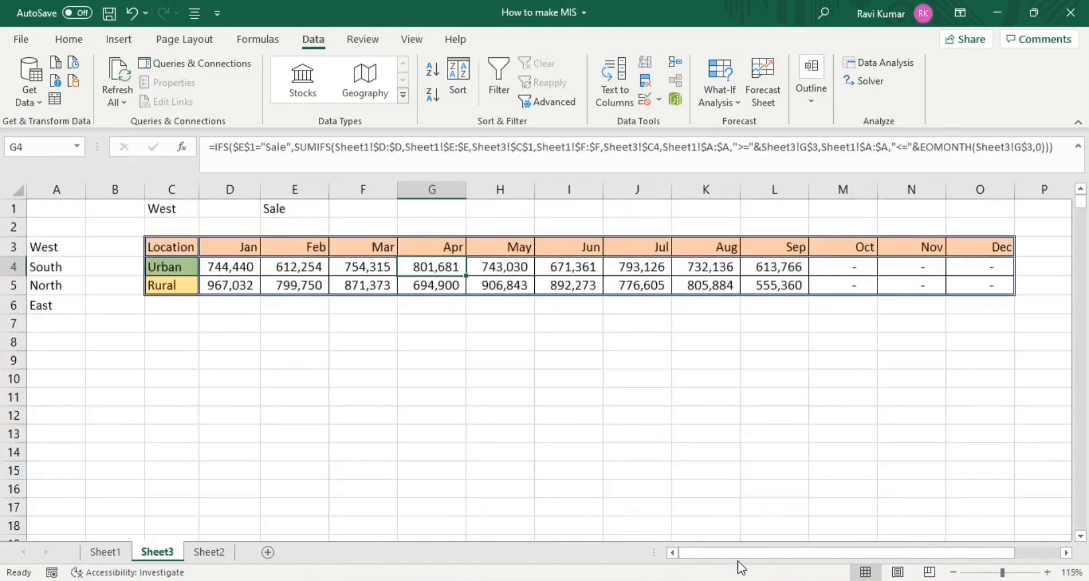
key(ctrl+Page_Up)
key(ctrl+Up)
key(Right)
key(Right)
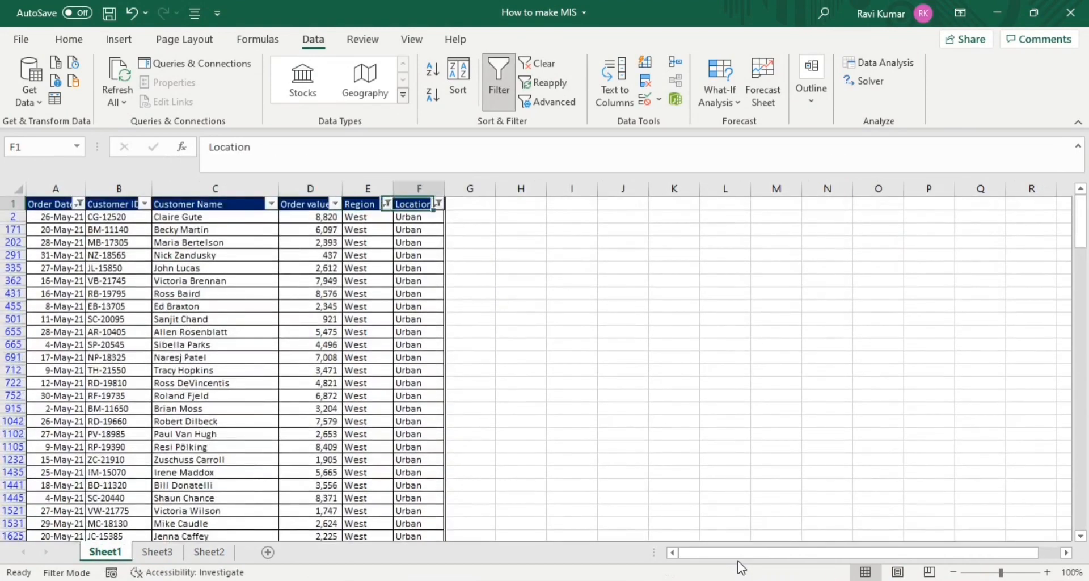
key(Left)
key(Left)
key(Left)
key(Left)
key(Left)
key(alt+Down)
key(Tab)
key(Tab)
key(Tab)
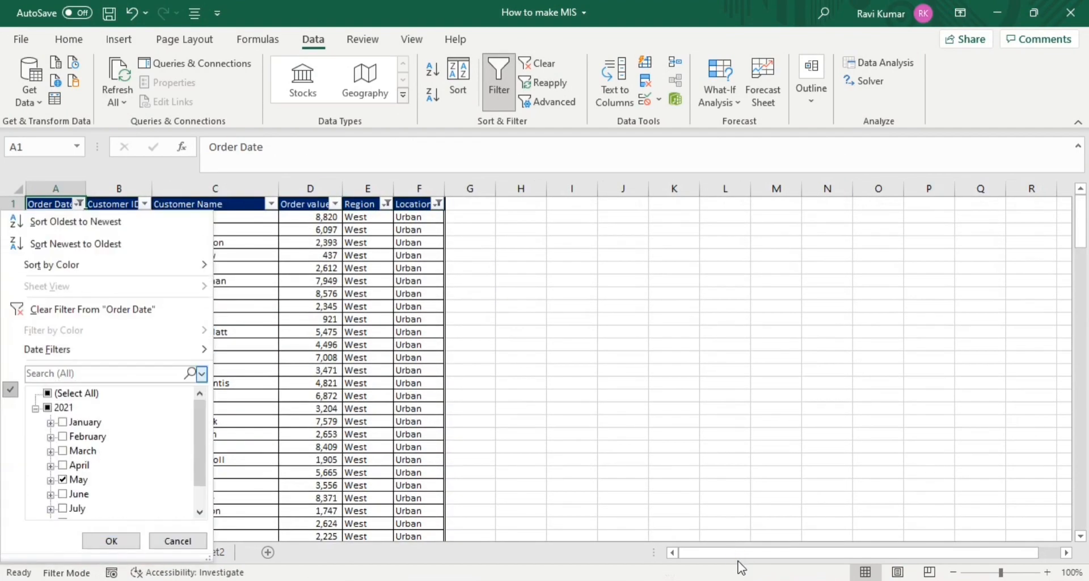
key(Down)
key(Down)
key(Up)
key(Return)
key(Tab)
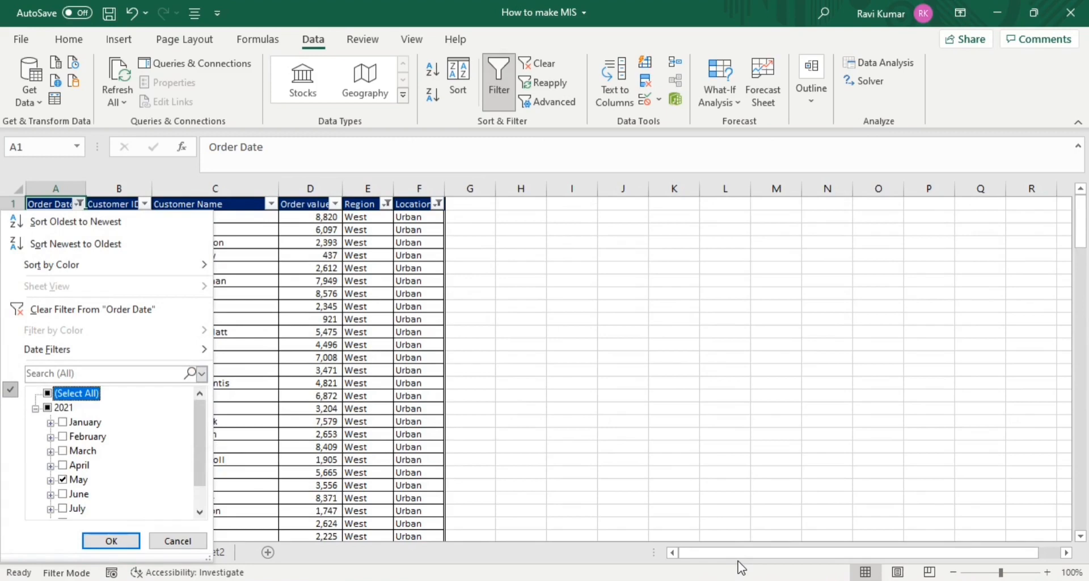
key(Down)
key(Down)
key(Down)
key(Down)
key(Down)
key(Down)
key(space)
key(Up)
key(space)
key(Return)
- Select all filtered April order values on Sheet1 to read their sum and compare it with the April Urban figure on Sheet3
key(Right)
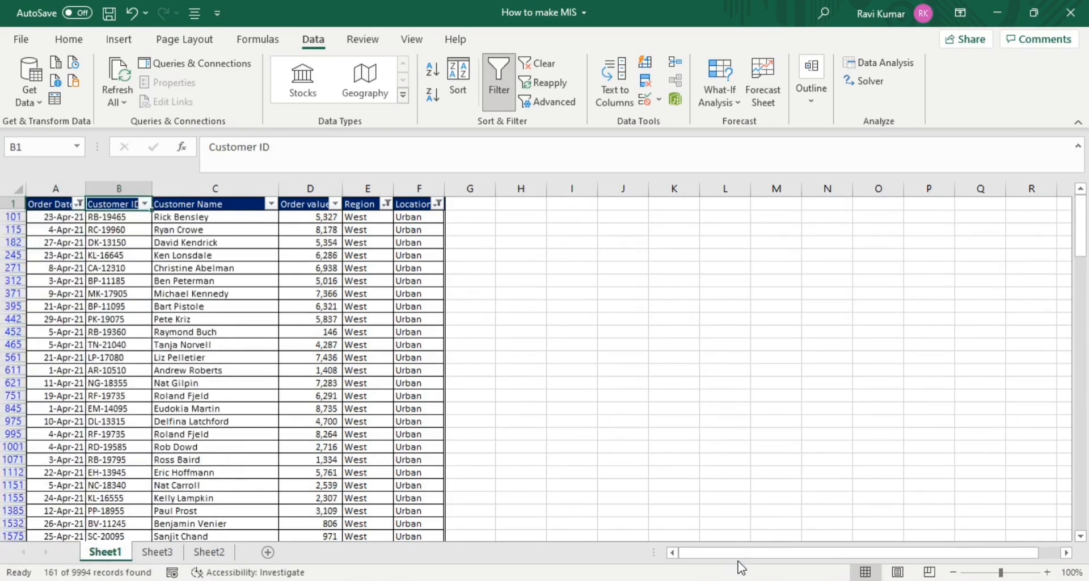
key(Right)
key(Right)
key(Down)
key(ctrl+shift+Down)
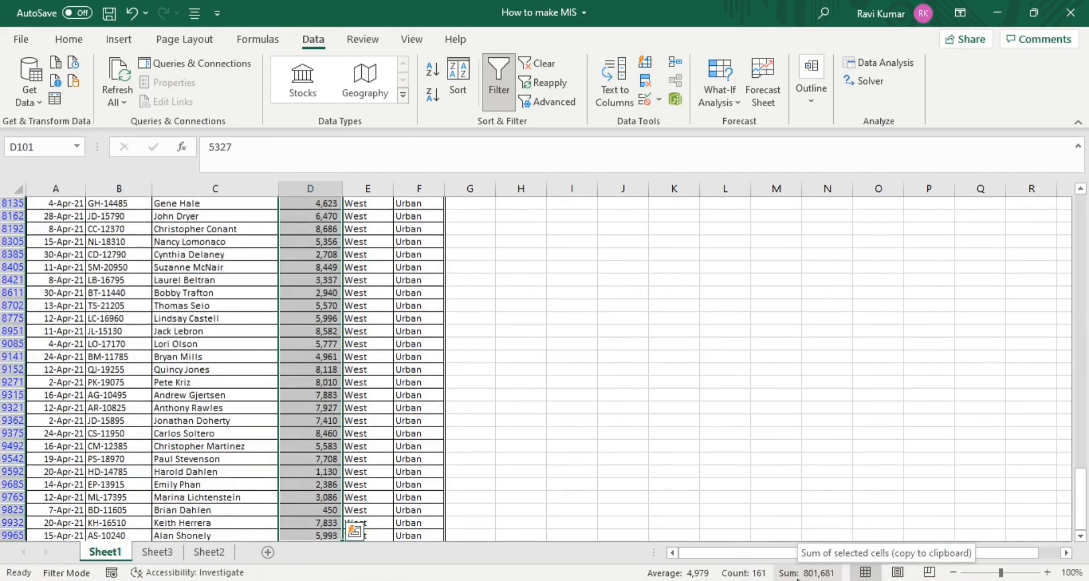
key(ctrl+Page_Down)
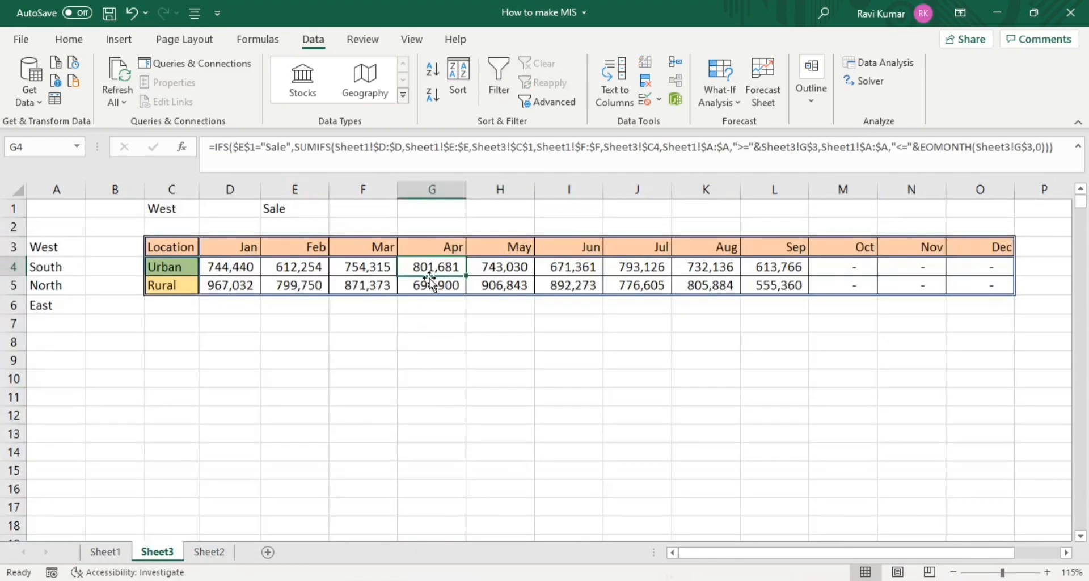
click(416, 322)
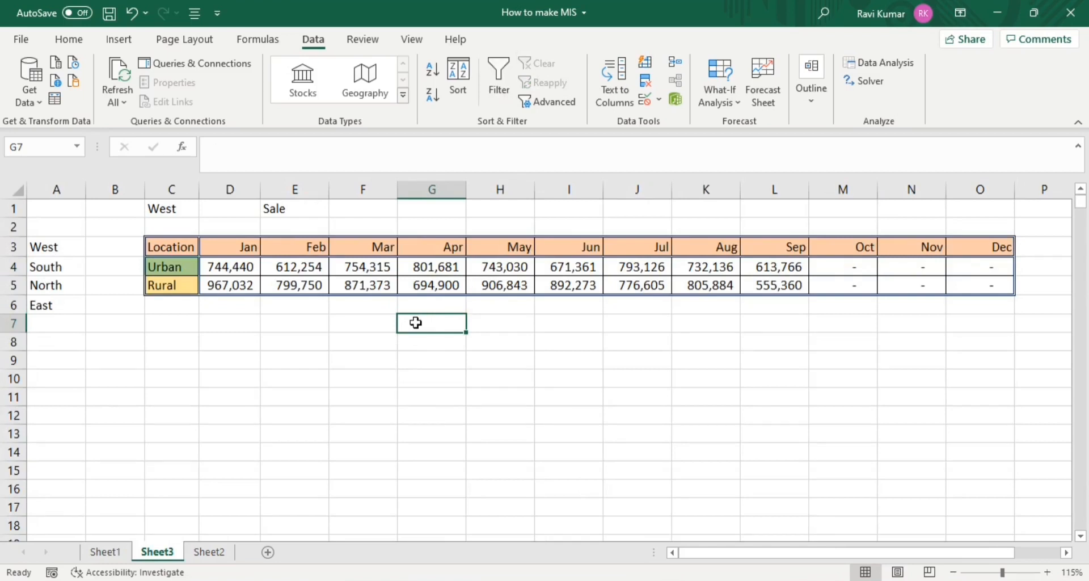
- Select the January Urban cell D4 and make the formula bar taller to show more lines of its formula
click(235, 269)
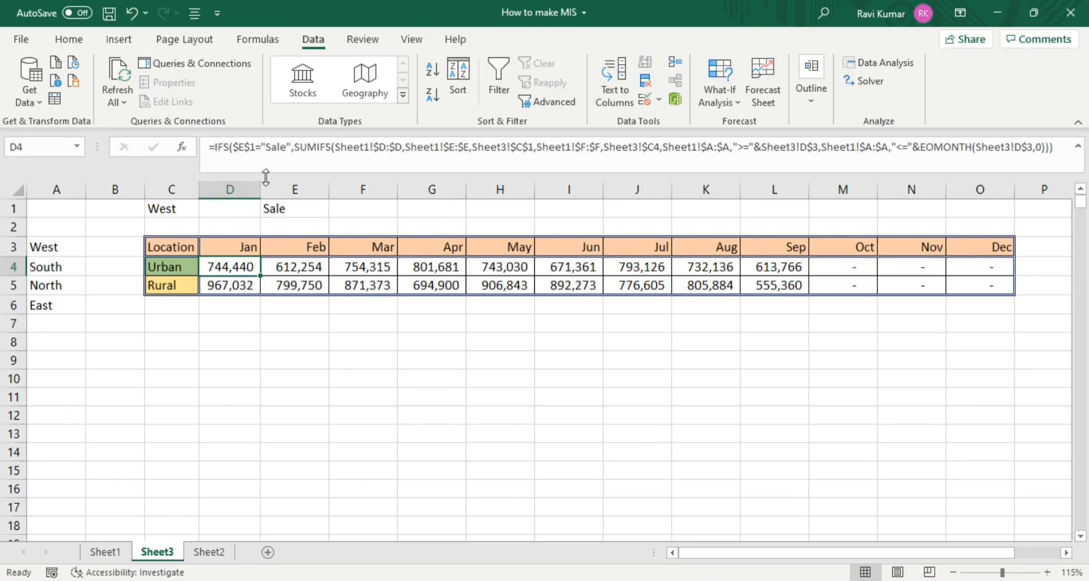
drag(263, 172, 258, 227)
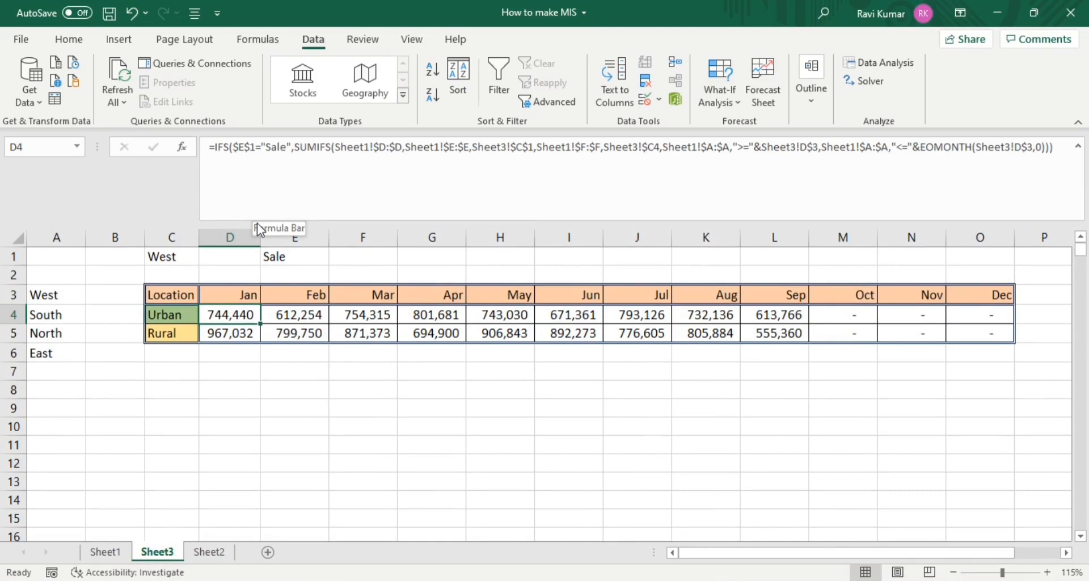
double_click(218, 315)
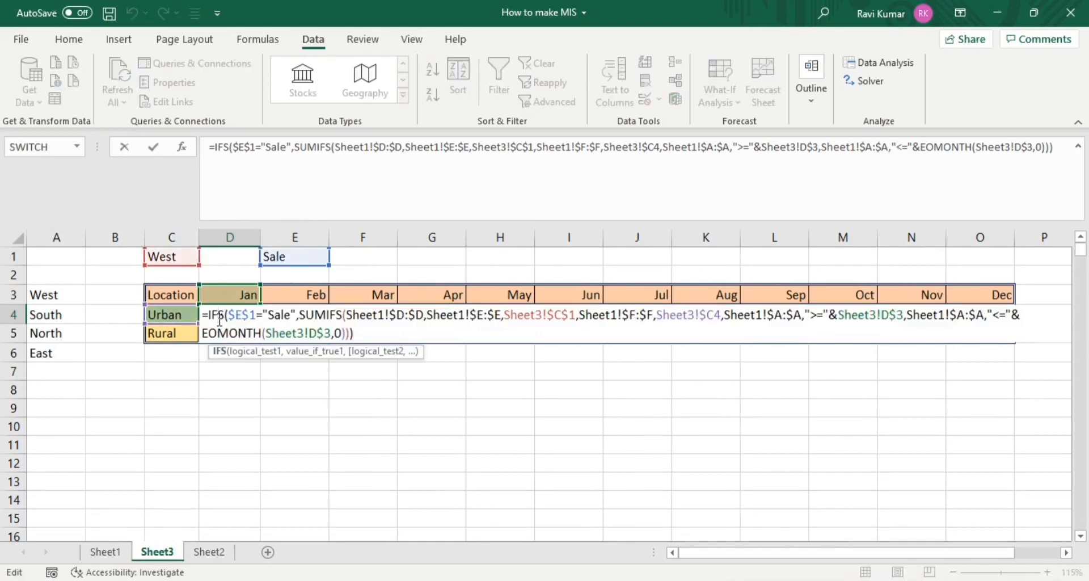
click(366, 336)
key(BackSpace)
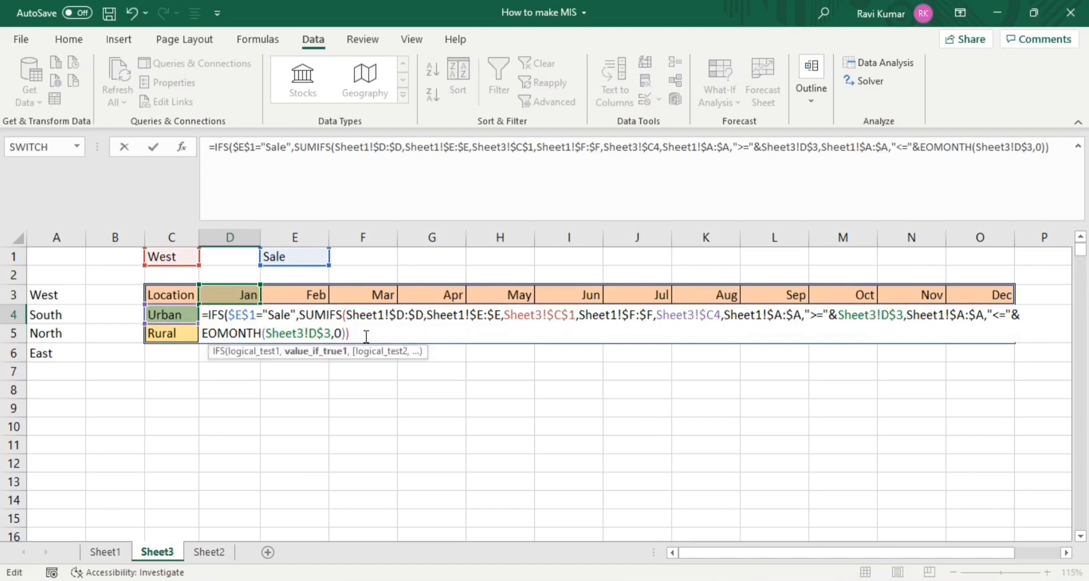
text(,)
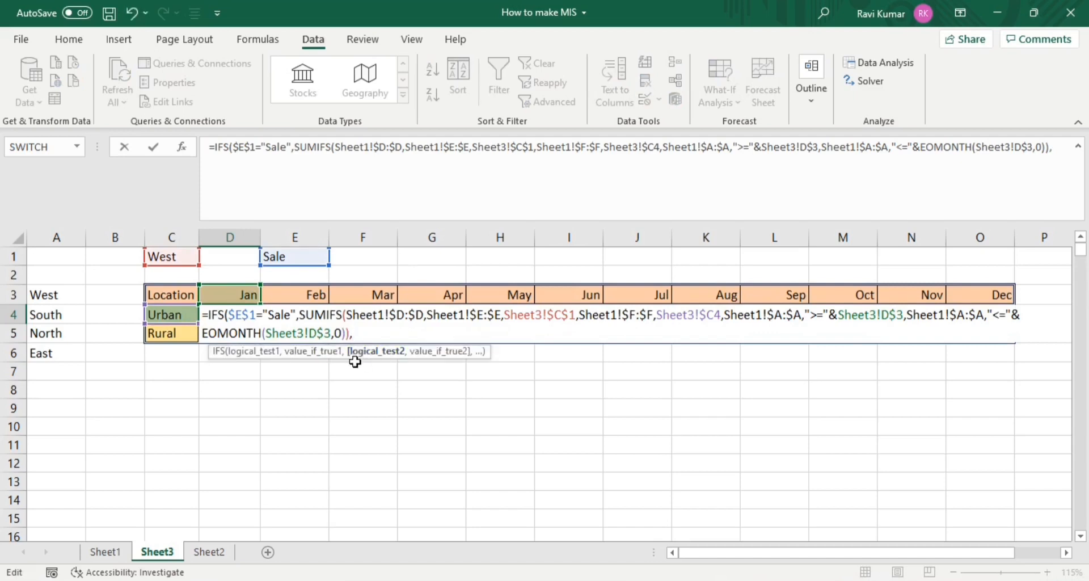
click(282, 258)
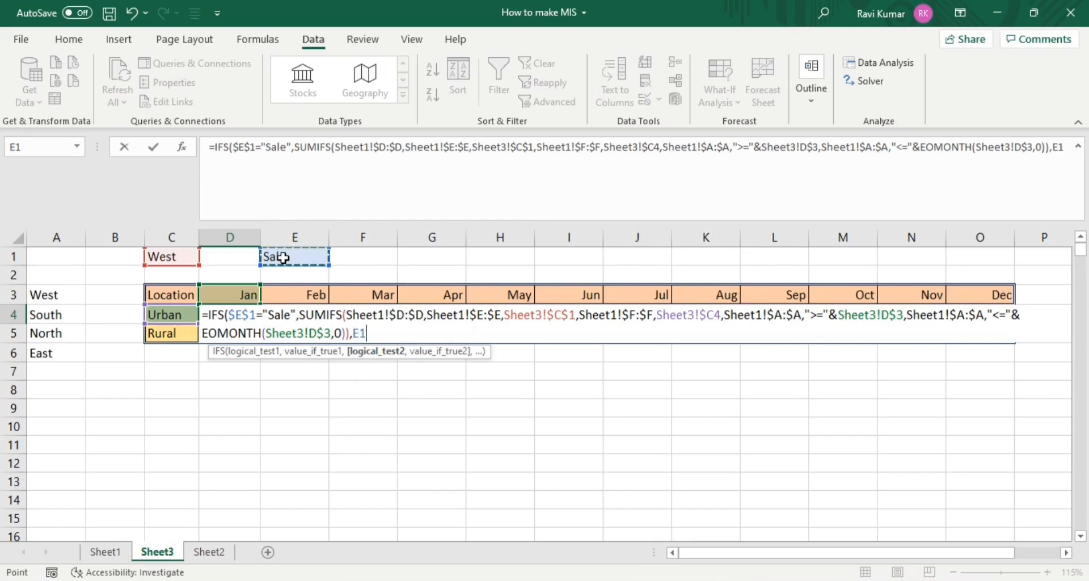
key(F4)
text(=")
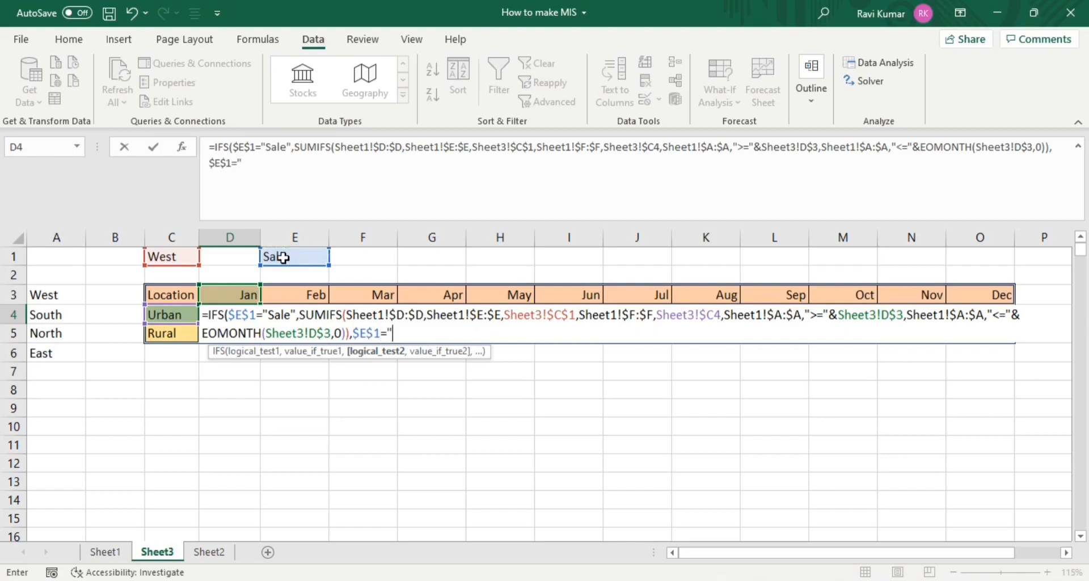
text(Count",)
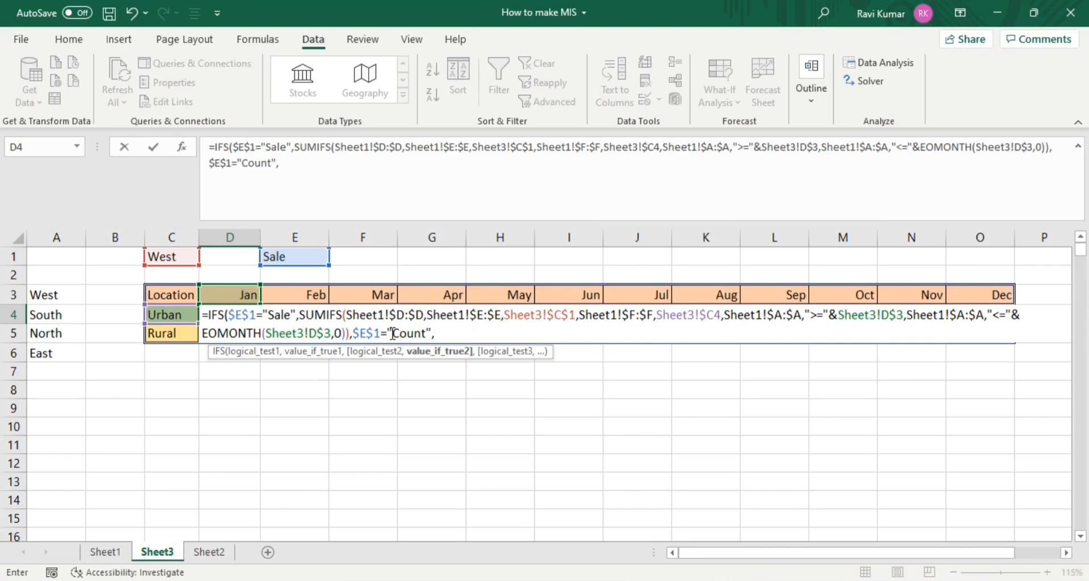
text(,)
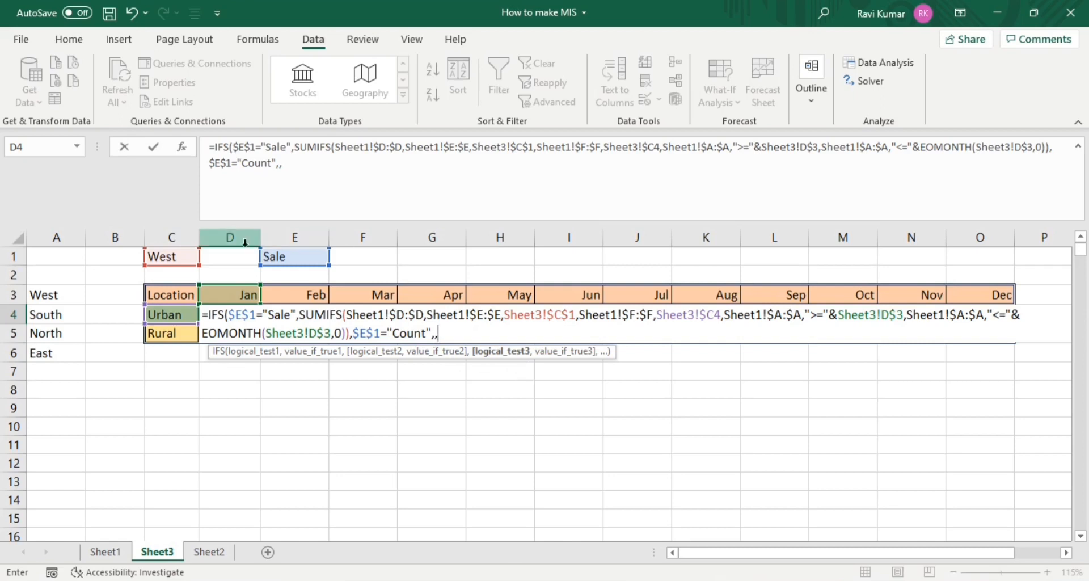
click(290, 256)
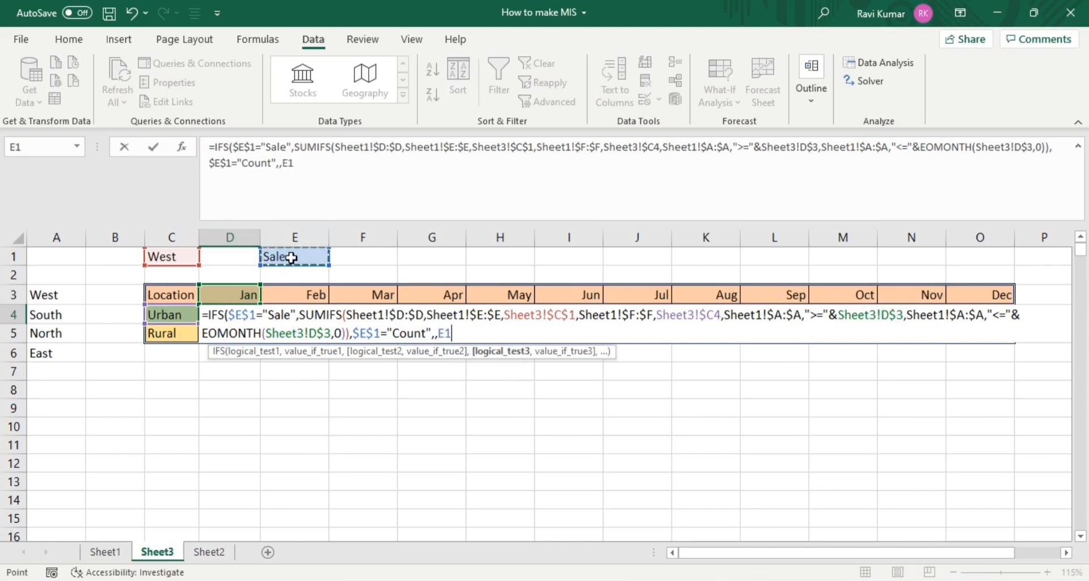
key(F4)
text(=)
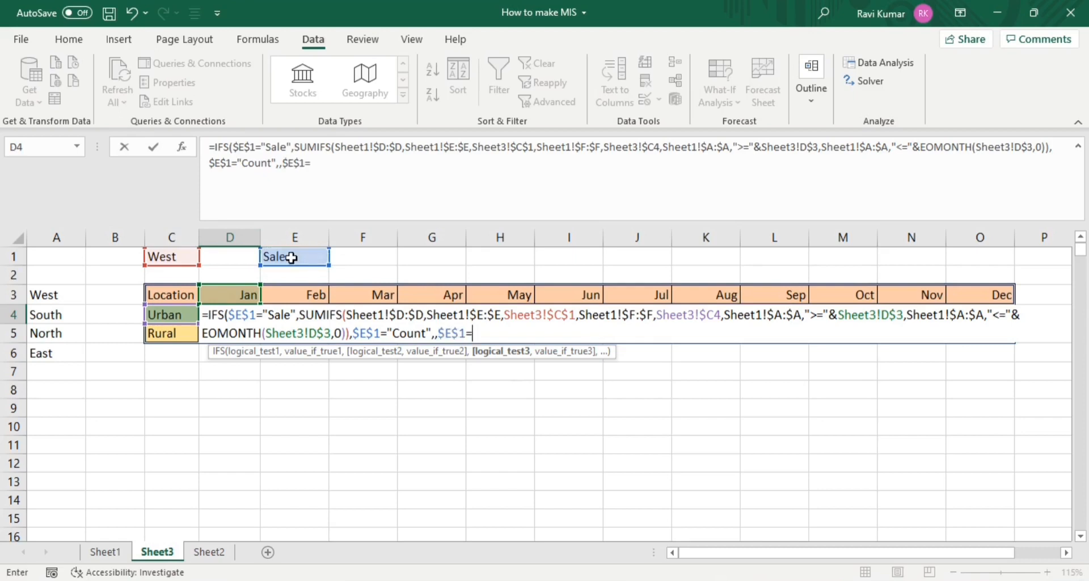
text("Average",)
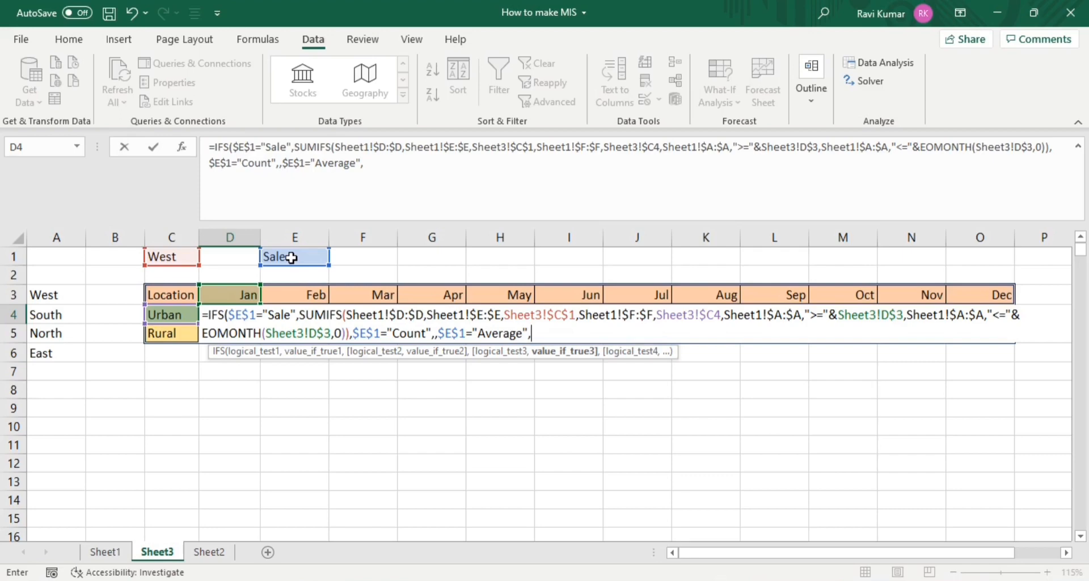
key(Escape)
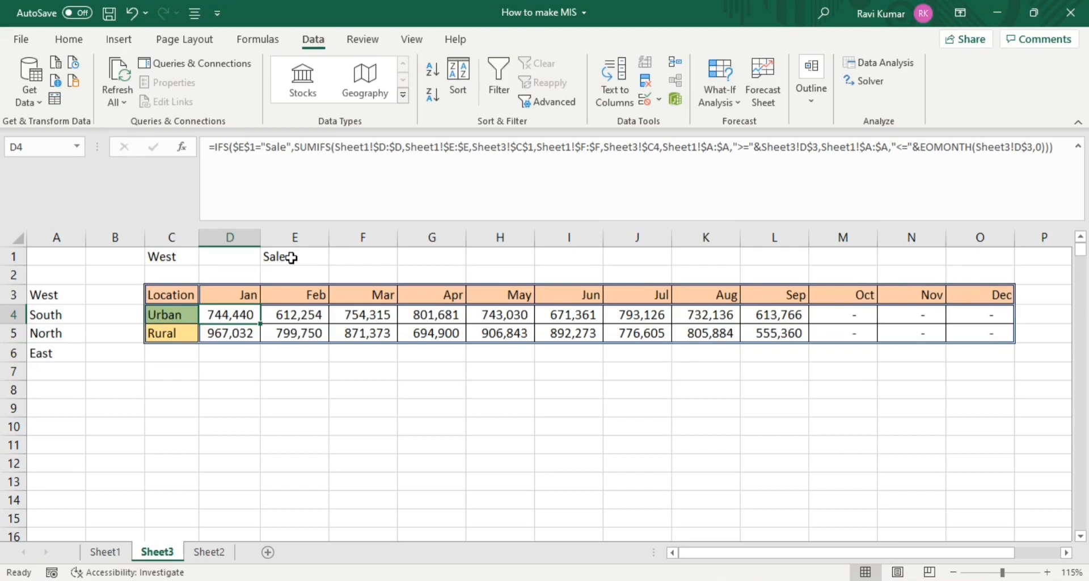